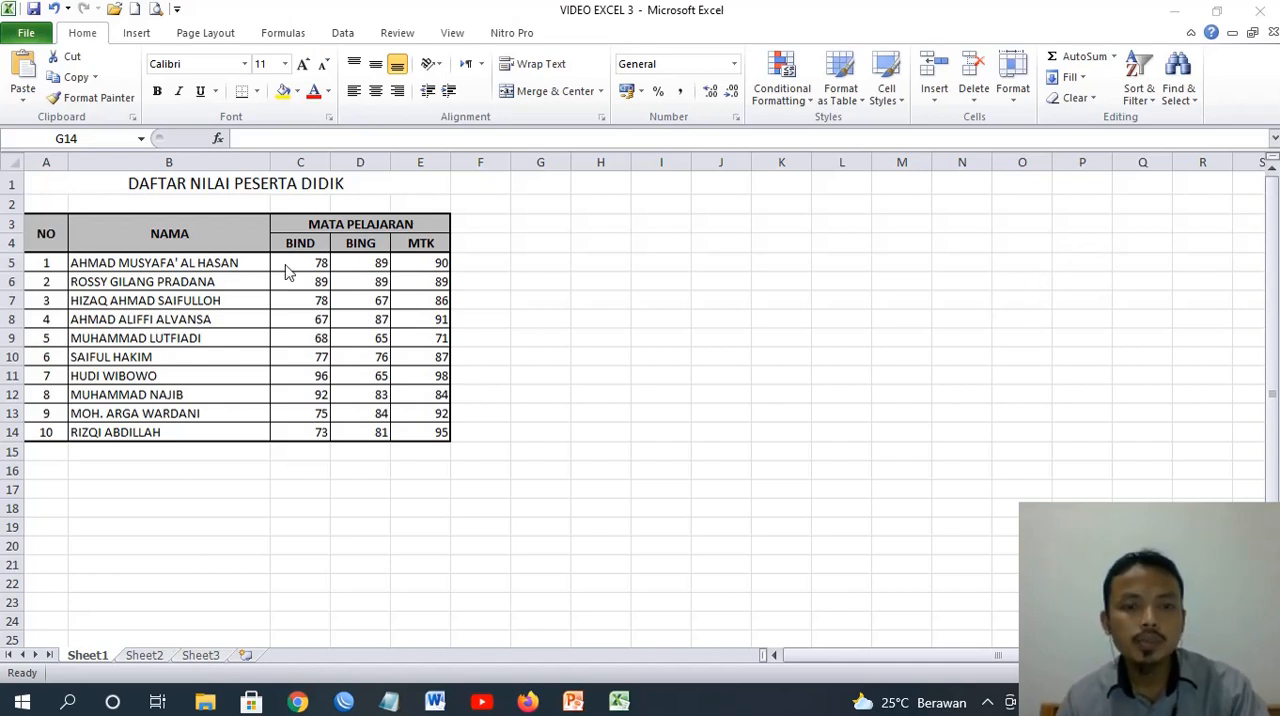
List the arithmetic operators +, -, * and / in cells G5 to G8, entering the slash as text
{"action": "left_click", "coordinate": [552, 266]}
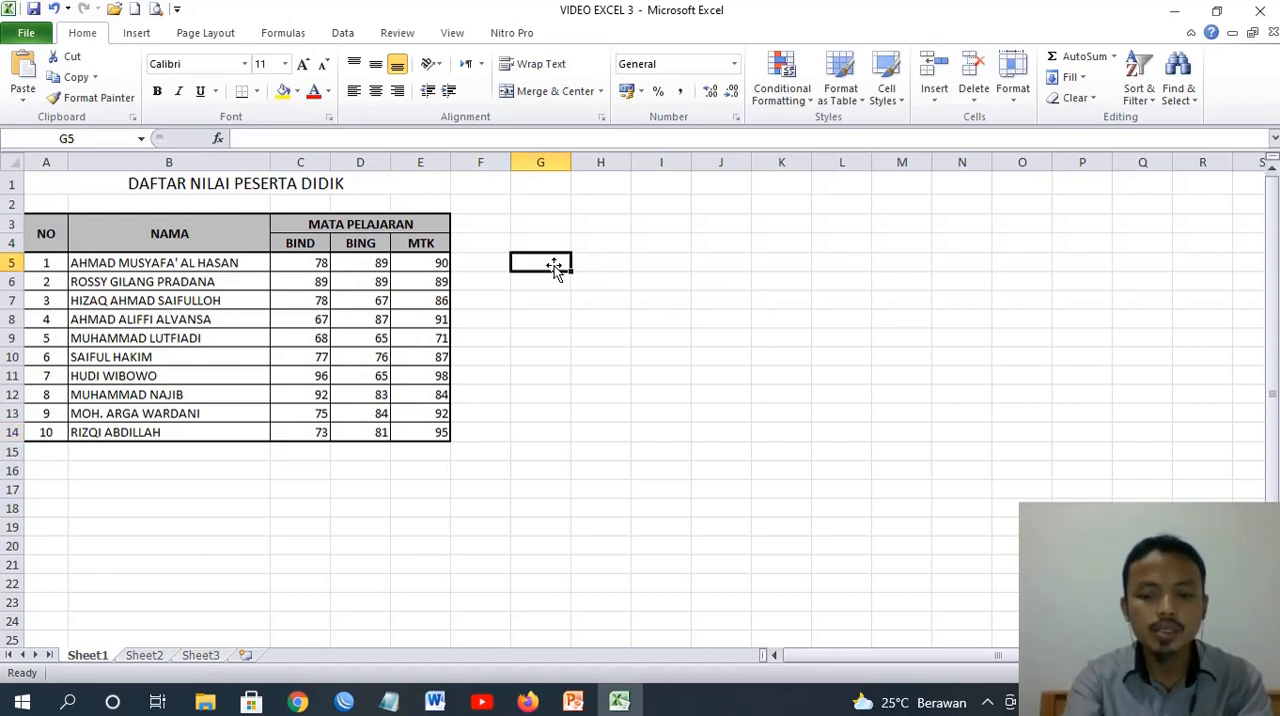
{"action": "type", "text": "+"}
{"action": "key", "text": "Return"}
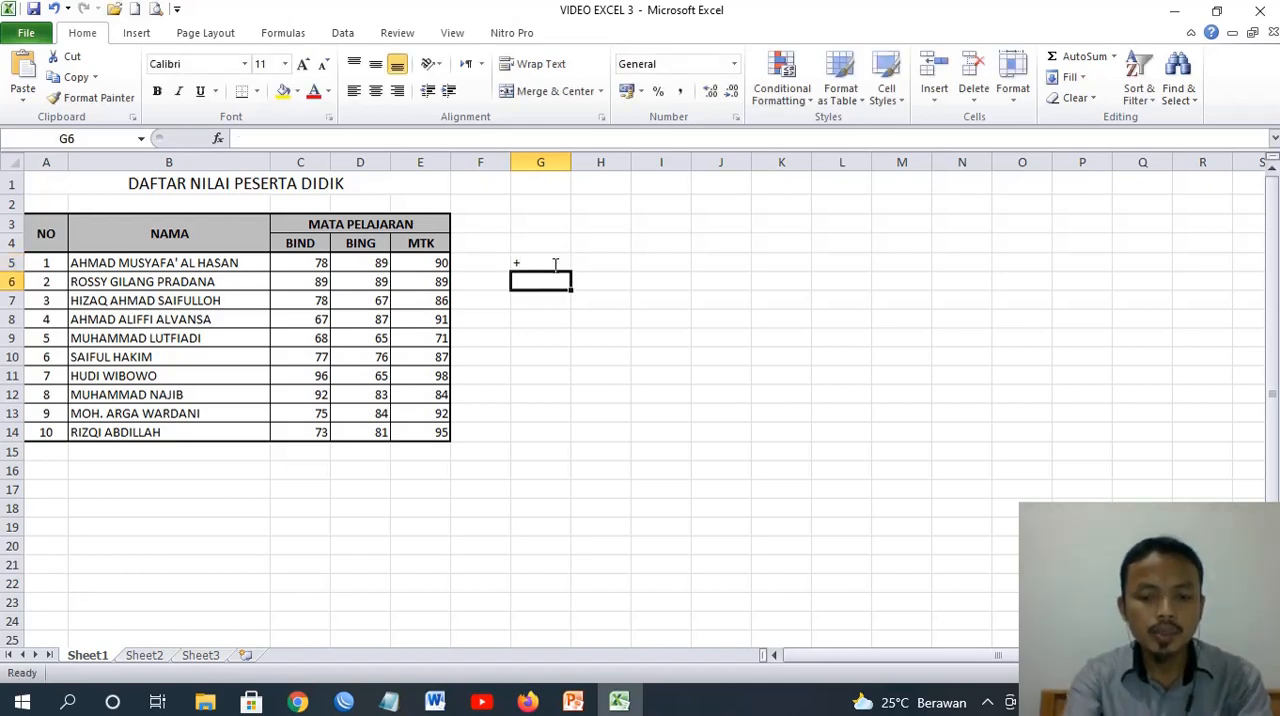
{"action": "type", "text": "-"}
{"action": "key", "text": "Return"}
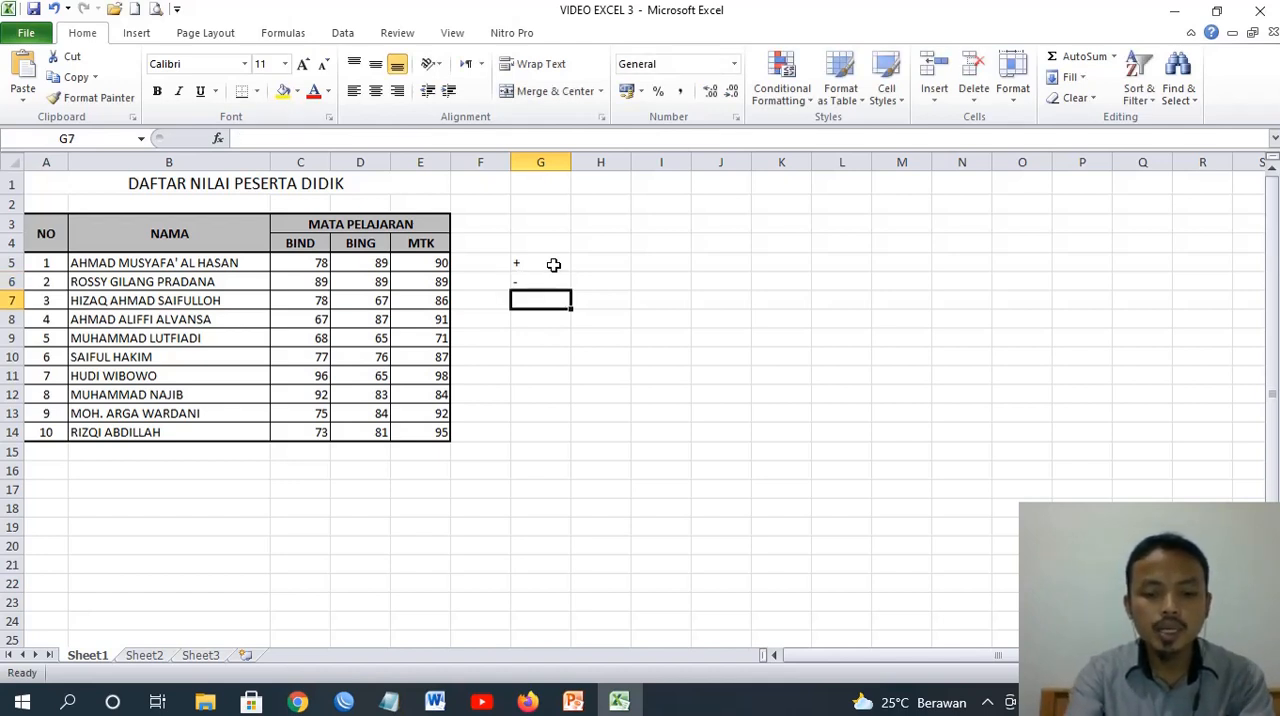
{"action": "type", "text": "*"}
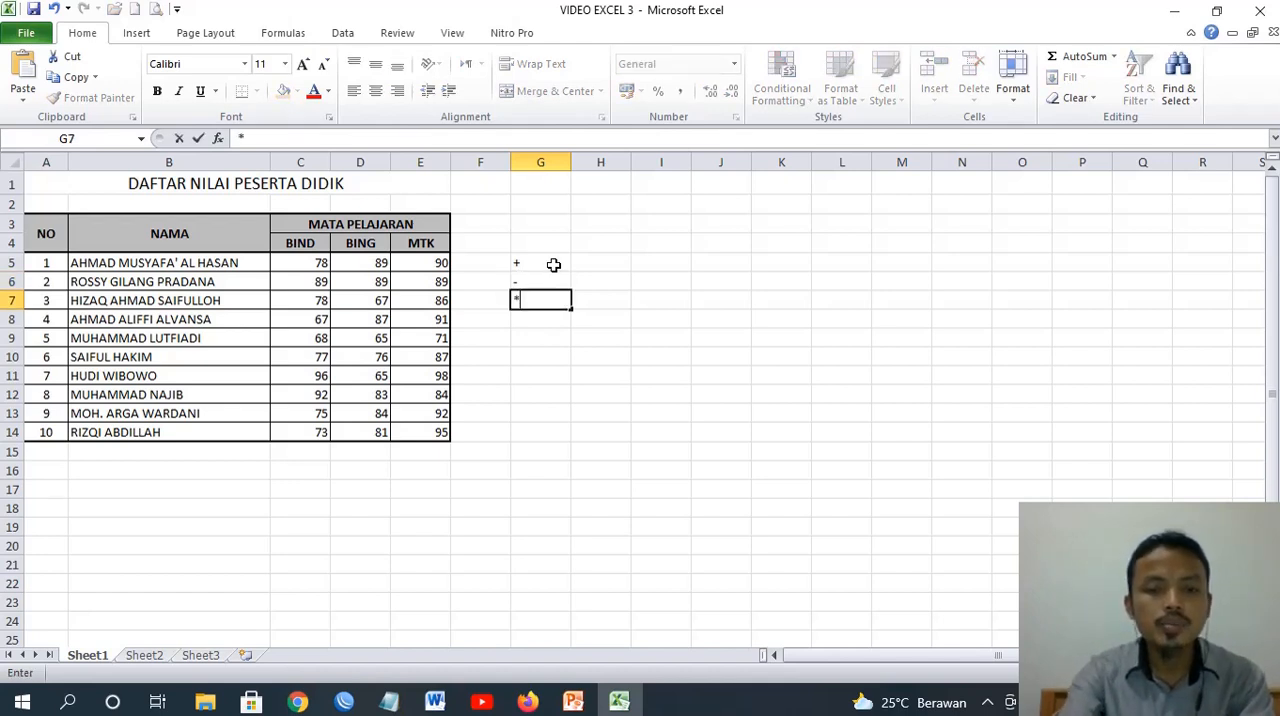
{"action": "key", "text": "Return"}
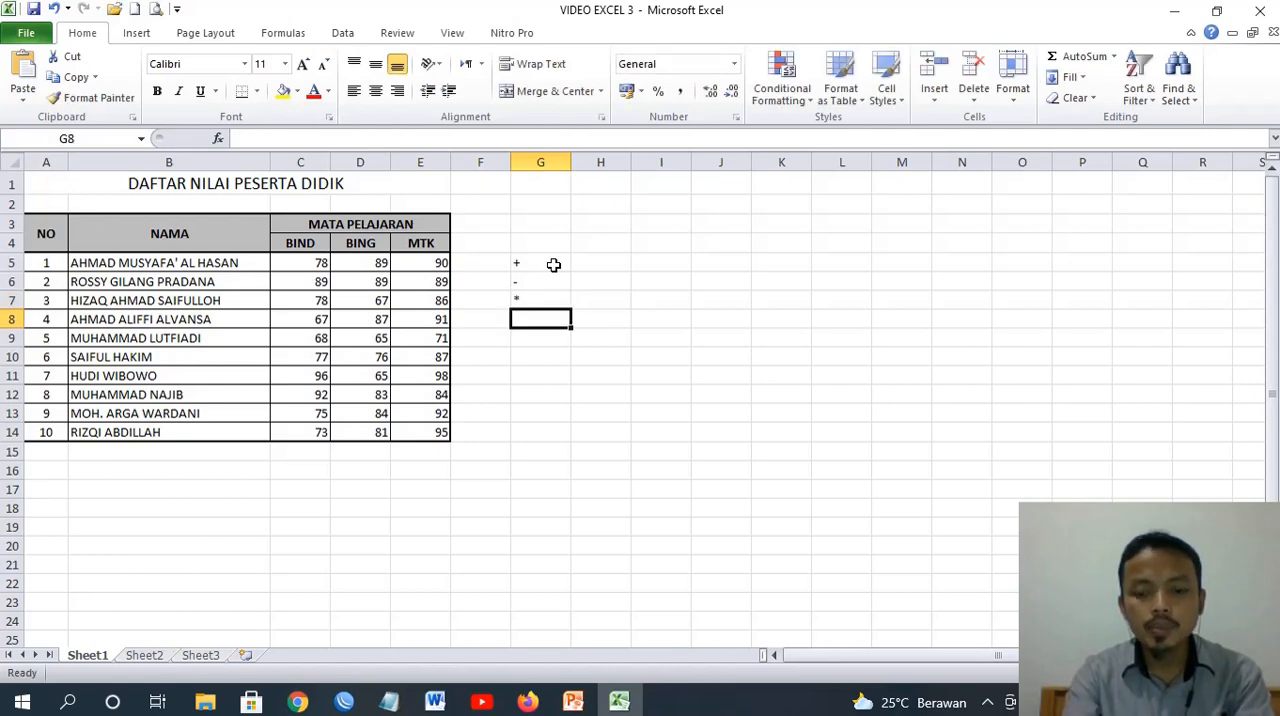
{"action": "type", "text": "'/"}
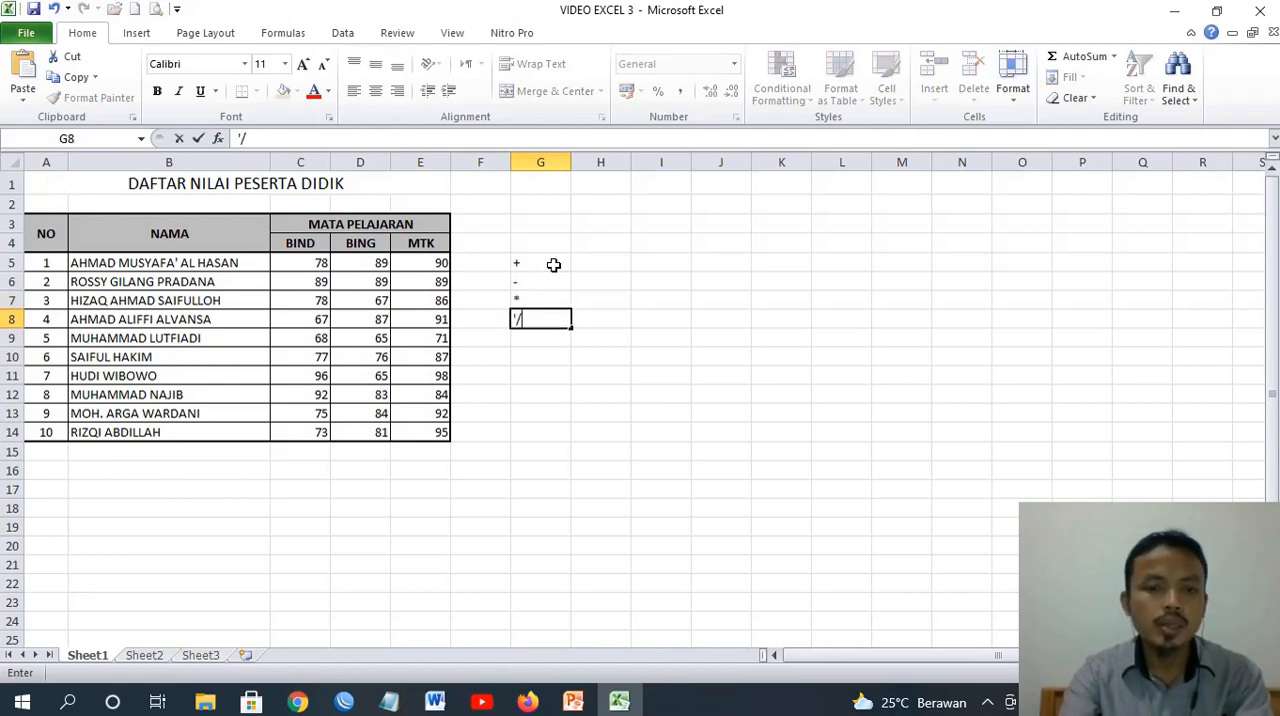
{"action": "key", "text": "Return"}
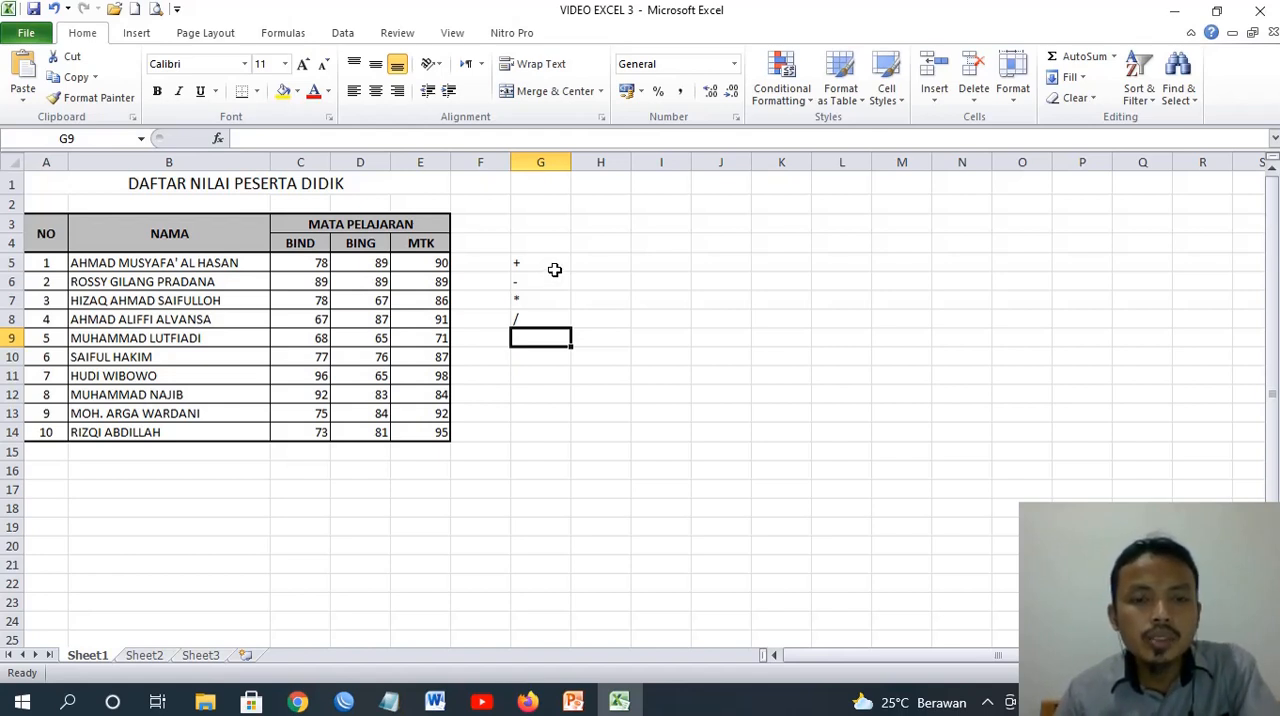
{"action": "left_click", "coordinate": [596, 268]}
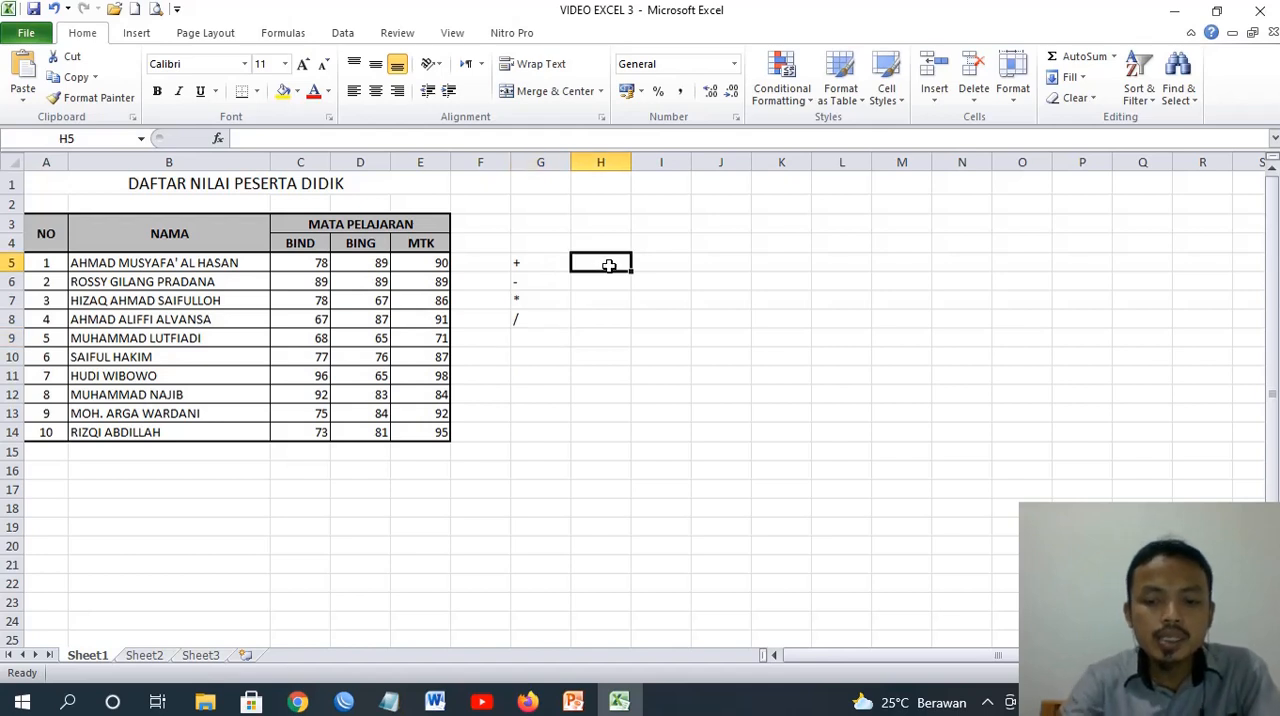
{"action": "type", "text": "="}
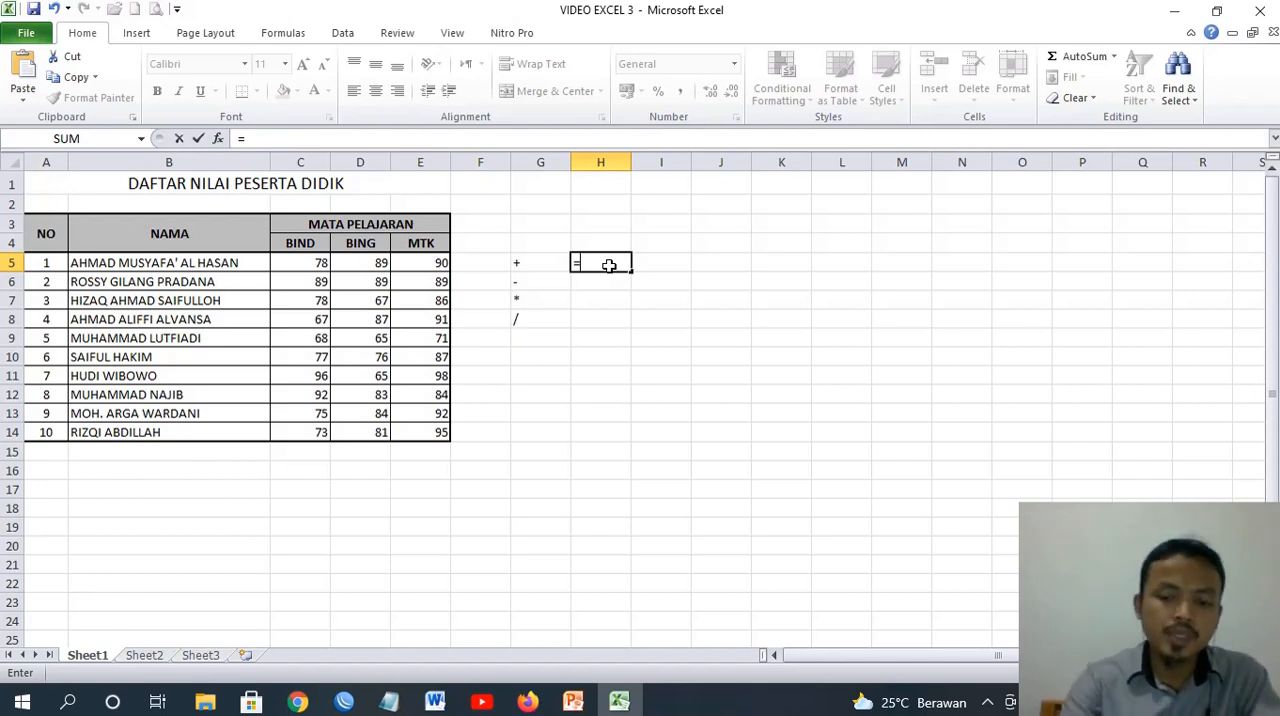
{"action": "key", "text": "BackSpace"}
{"action": "key", "text": "Return"}
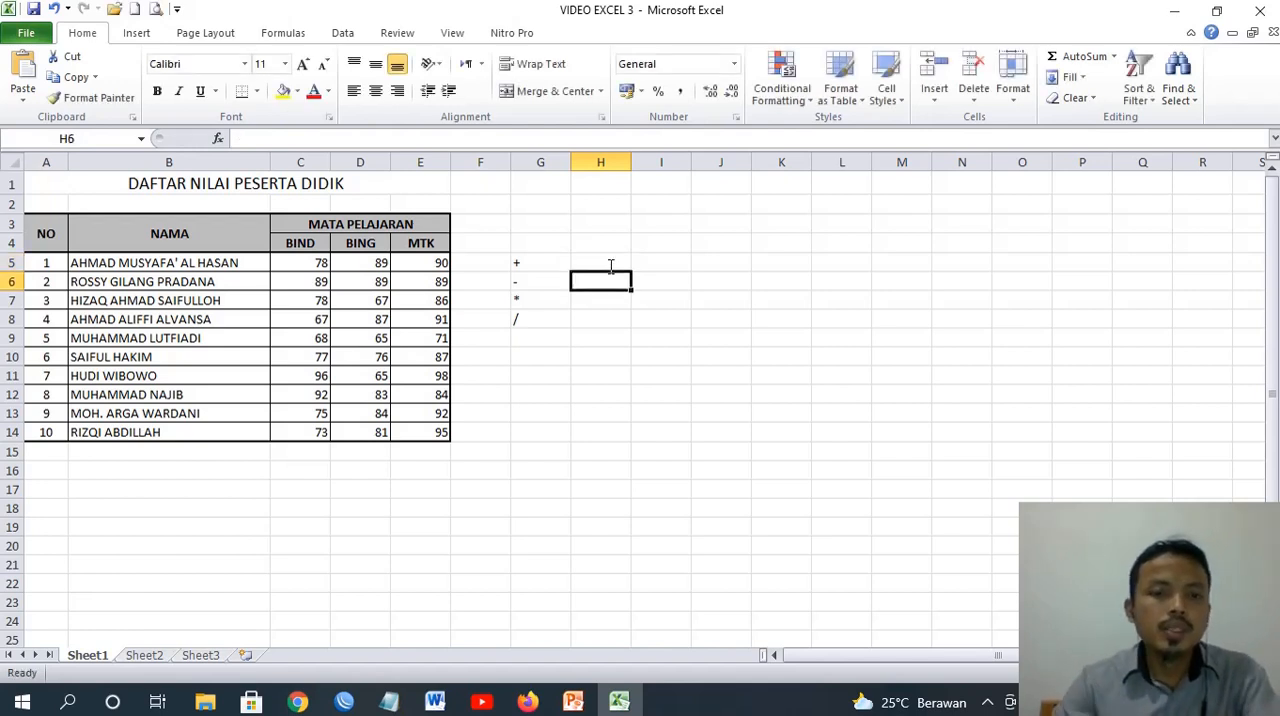
Enter the column heading JUMLAH in F4 beside MTK and move it up to cell F3
{"action": "left_click", "coordinate": [487, 244]}
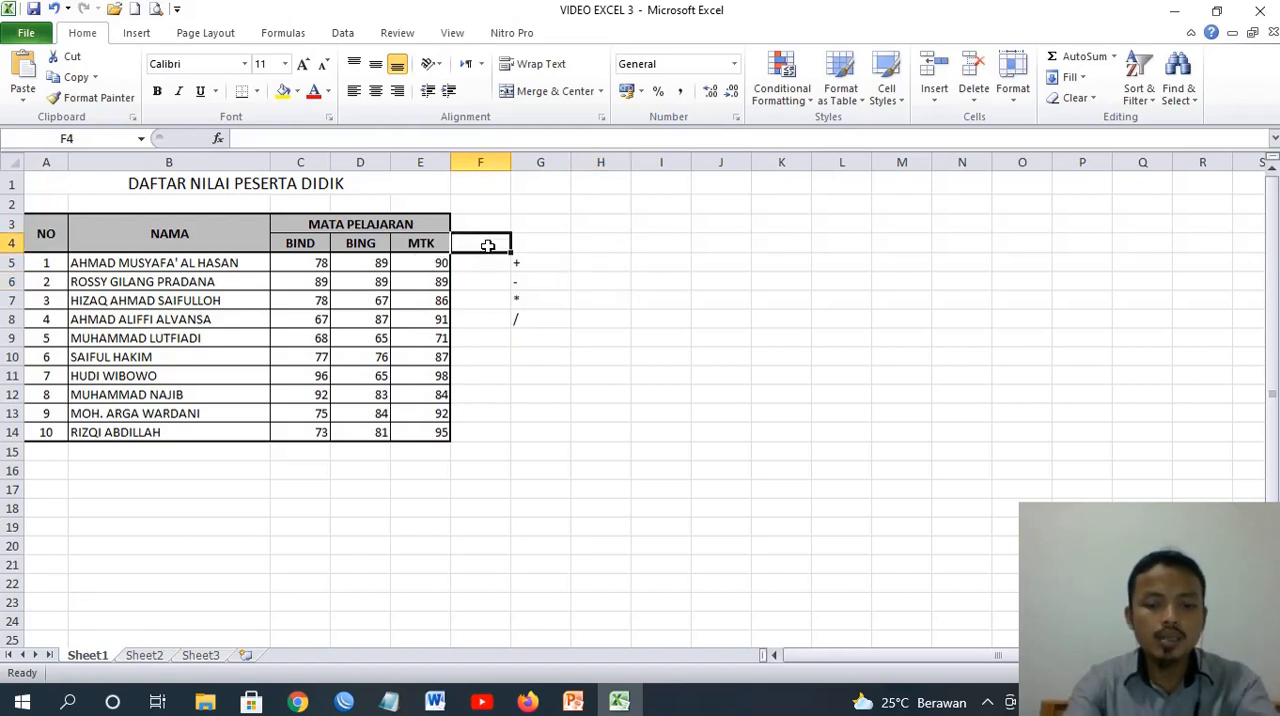
{"action": "type", "text": "JUMLAH"}
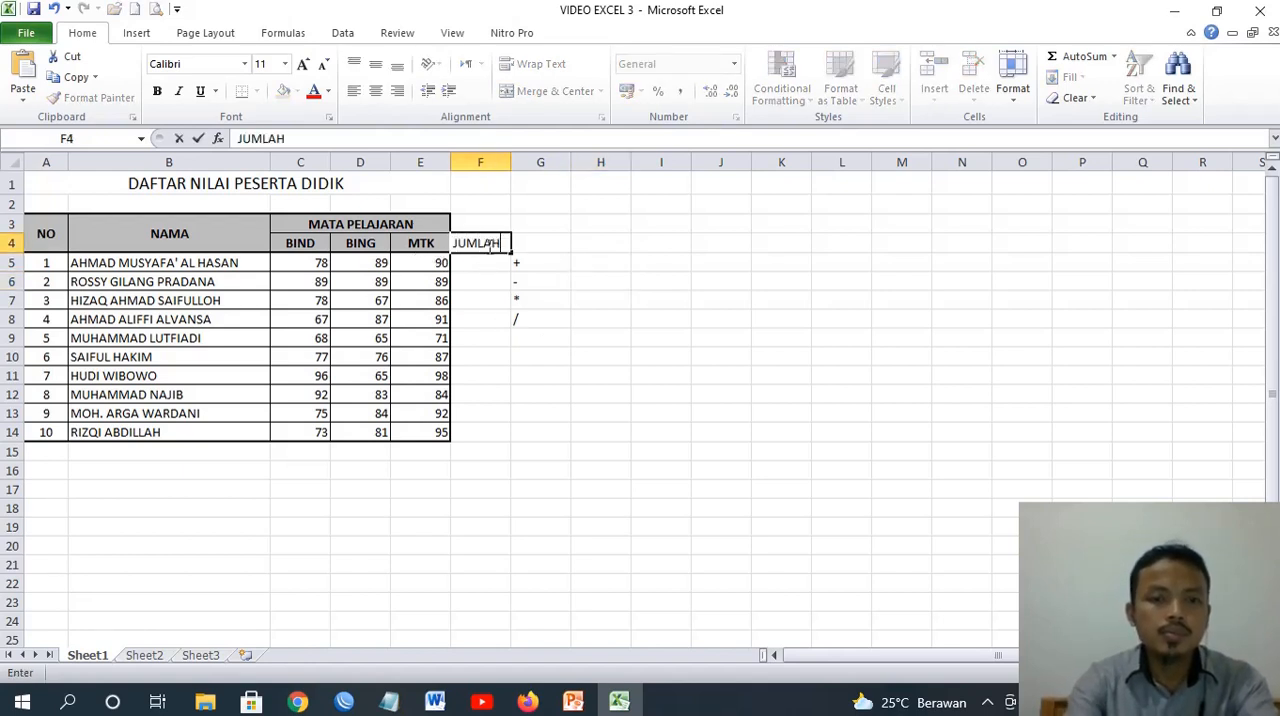
{"action": "key", "text": "Return"}
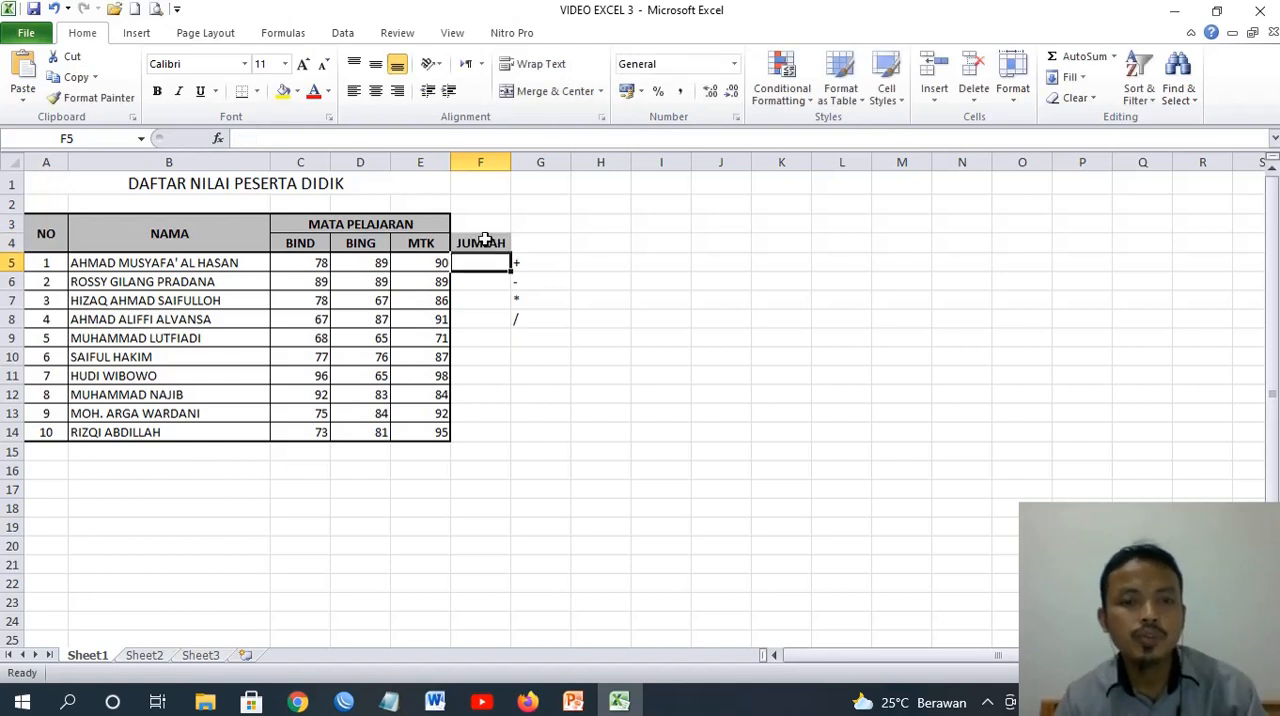
{"action": "left_click_drag", "start_coordinate": [486, 225], "coordinate": [490, 241]}
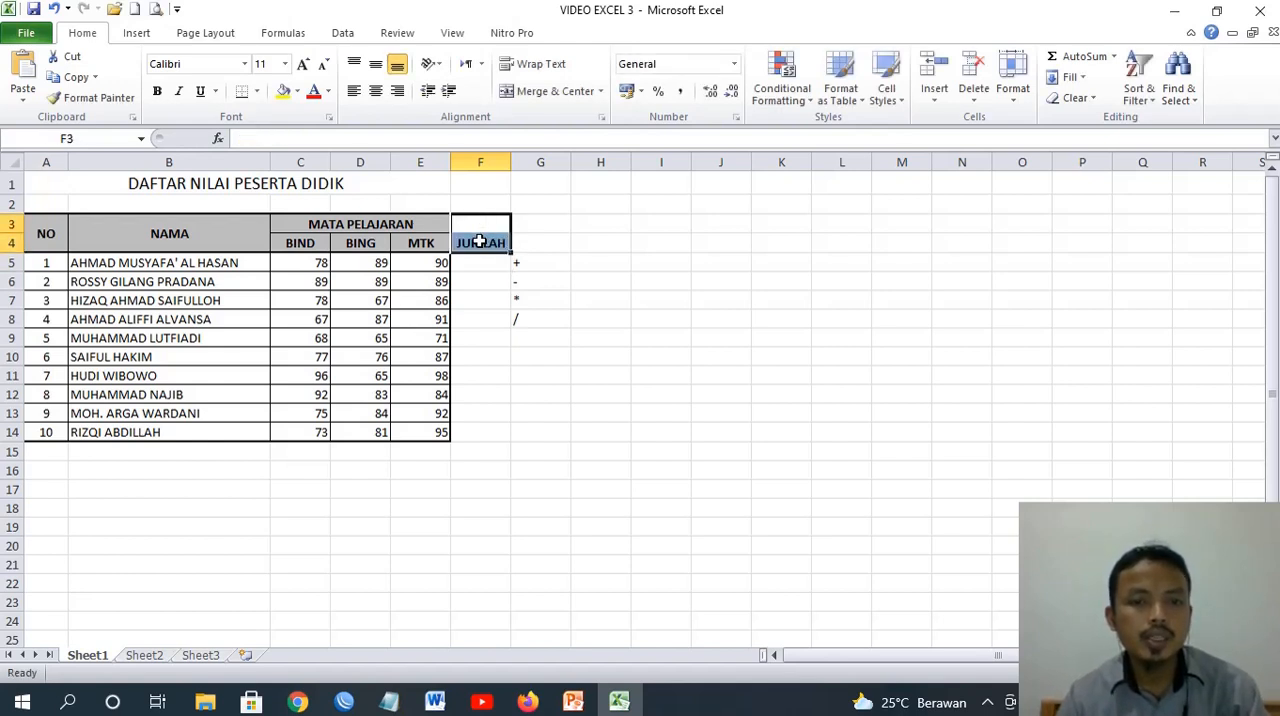
{"action": "left_click", "coordinate": [480, 242]}
{"action": "key", "text": "ctrl+c"}
{"action": "left_click", "coordinate": [494, 221]}
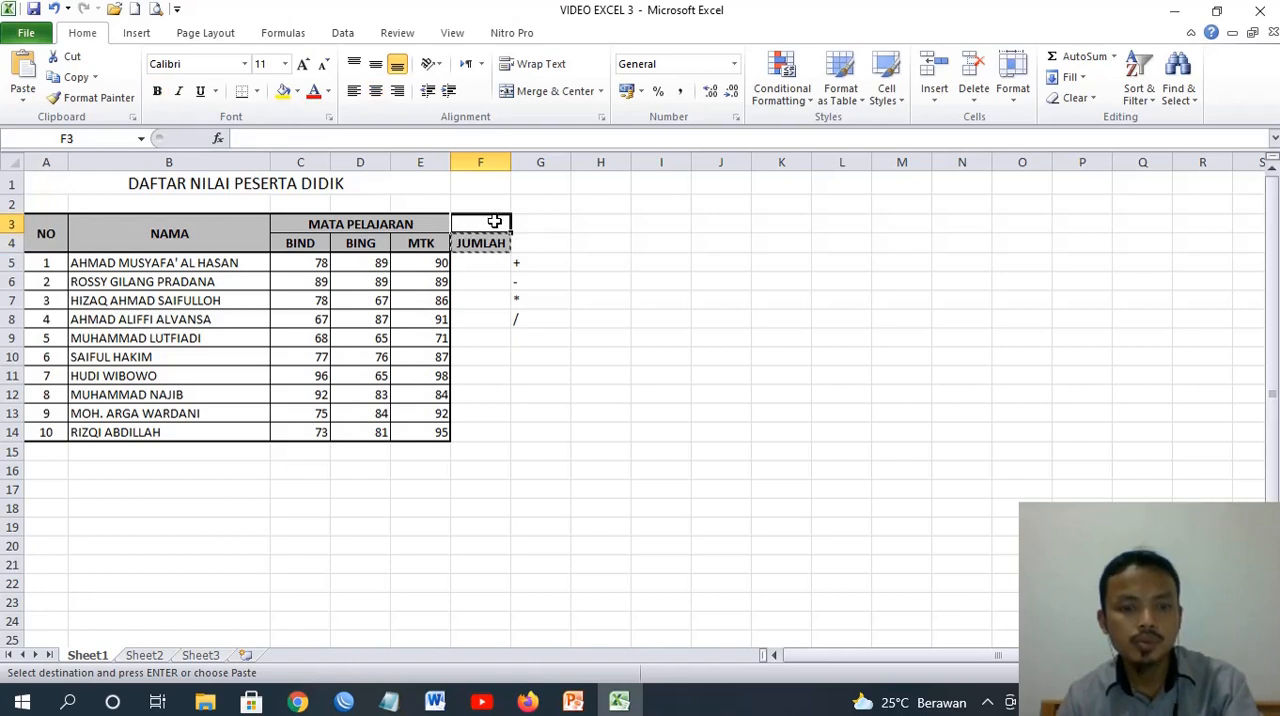
{"action": "key", "text": "ctrl+v"}
Merge and center cells F3:F4 for the JUMLAH heading and align it vertically in the middle
{"action": "left_click_drag", "start_coordinate": [491, 225], "coordinate": [497, 243]}
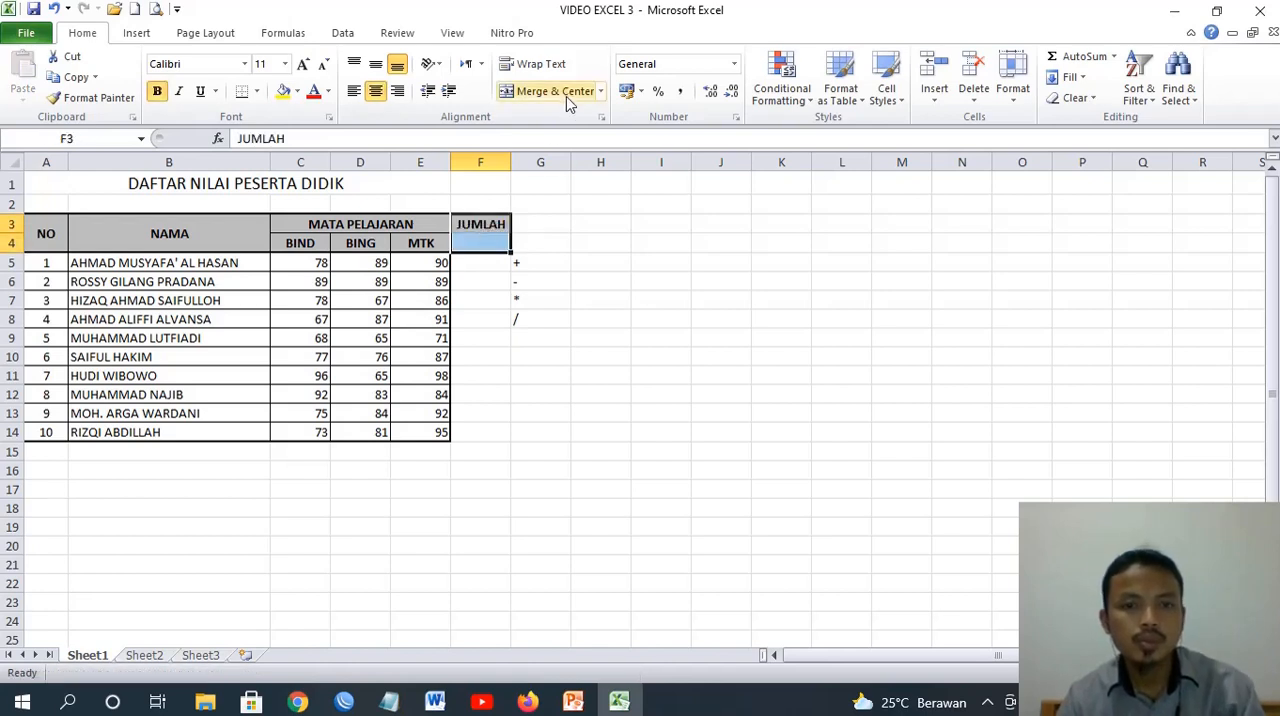
{"action": "left_click", "coordinate": [510, 92]}
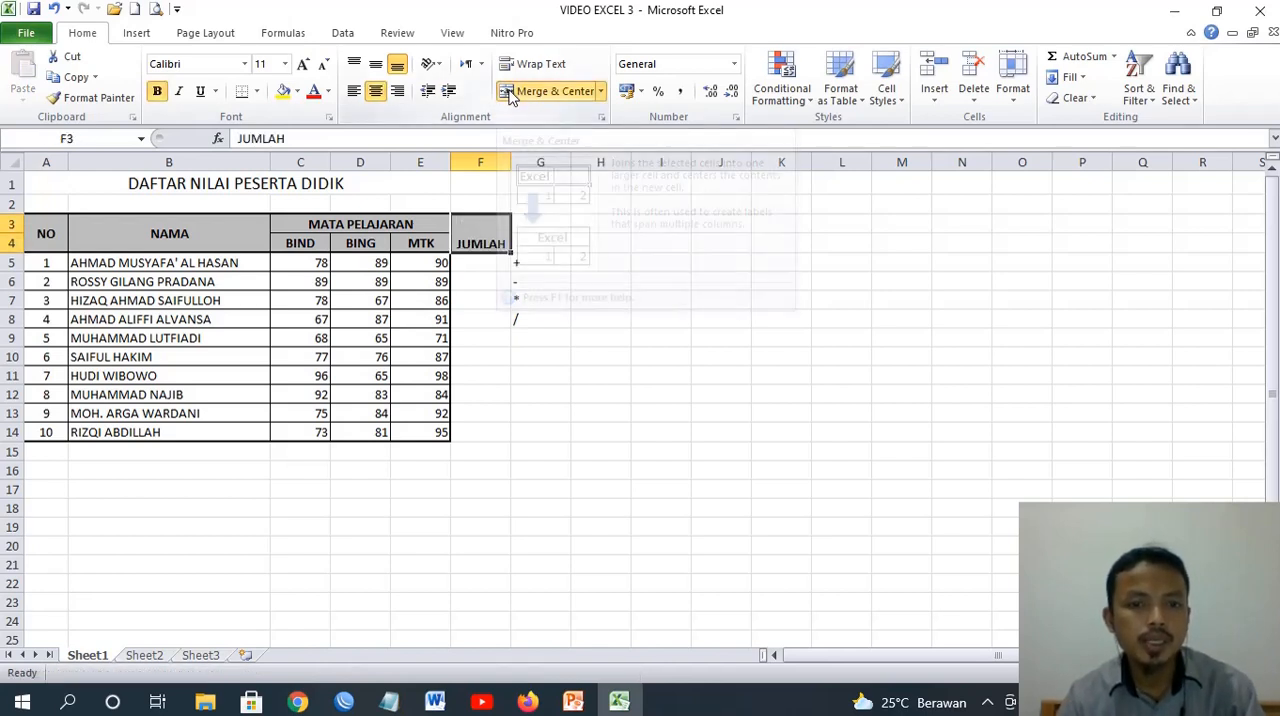
{"action": "left_click", "coordinate": [376, 65]}
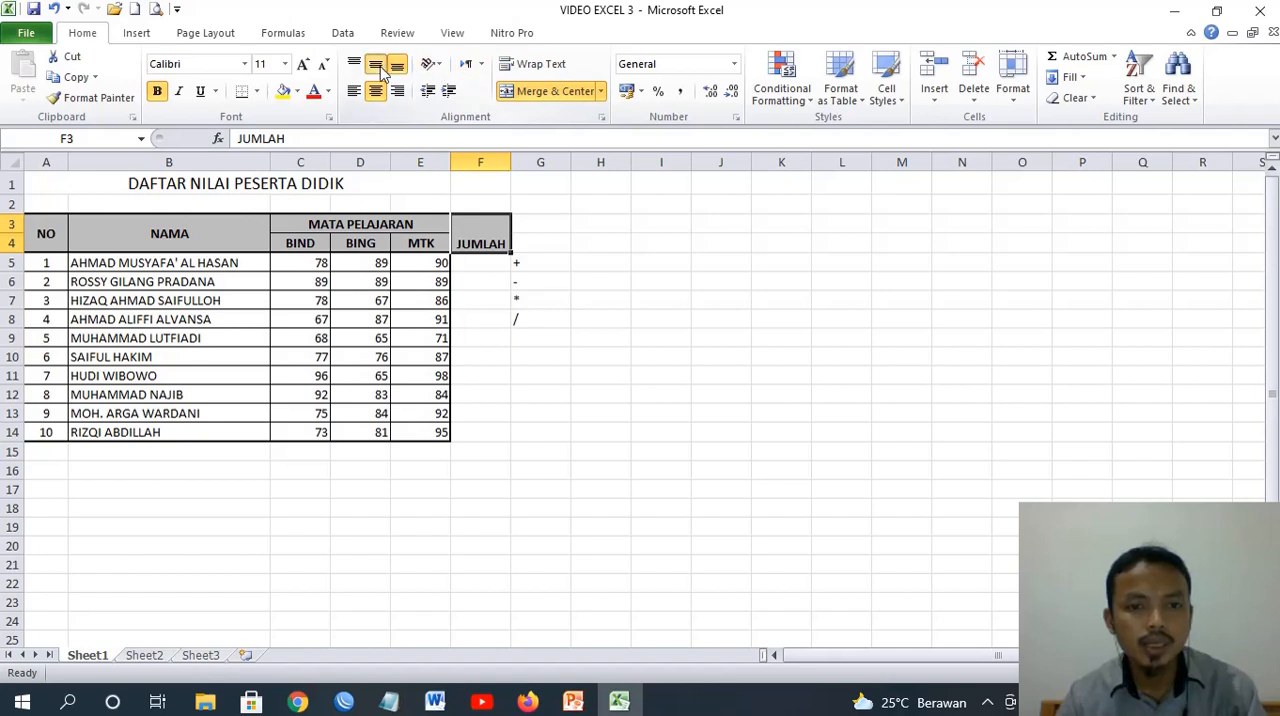
{"action": "left_click", "coordinate": [478, 298]}
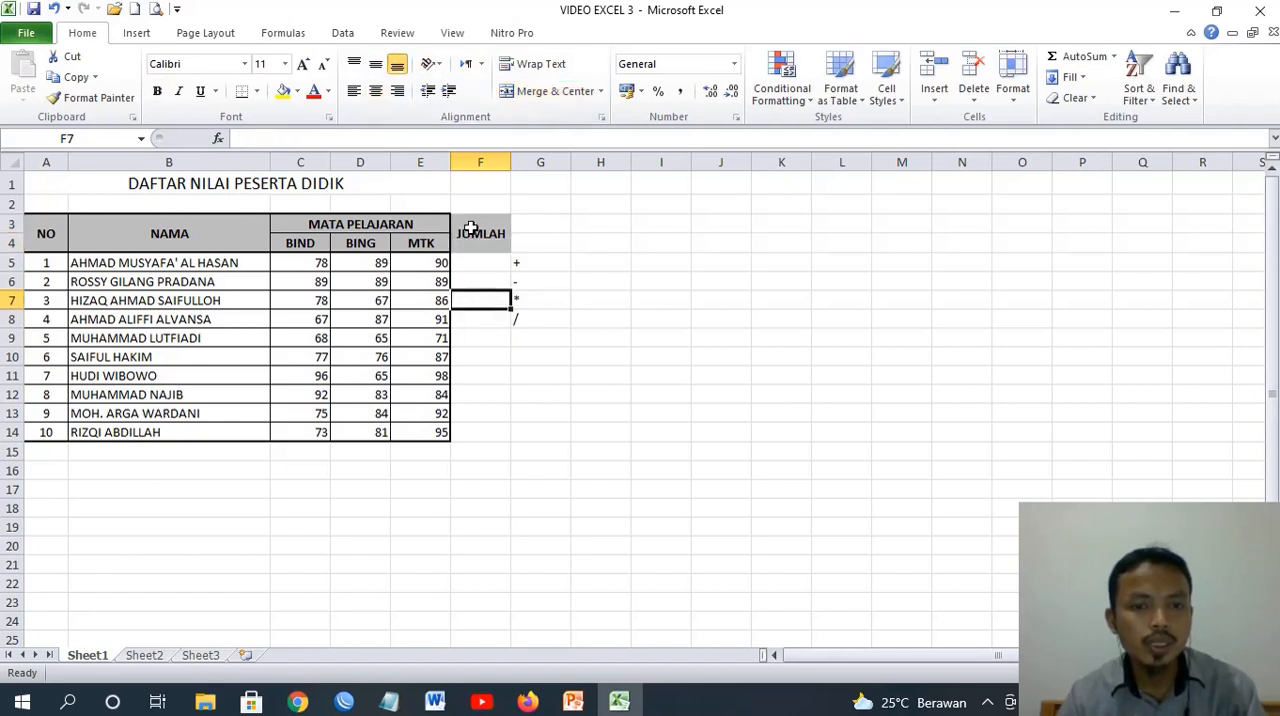
Apply All Borders to the JUMLAH column from its heading down to row 14
{"action": "left_click_drag", "start_coordinate": [468, 234], "coordinate": [468, 432]}
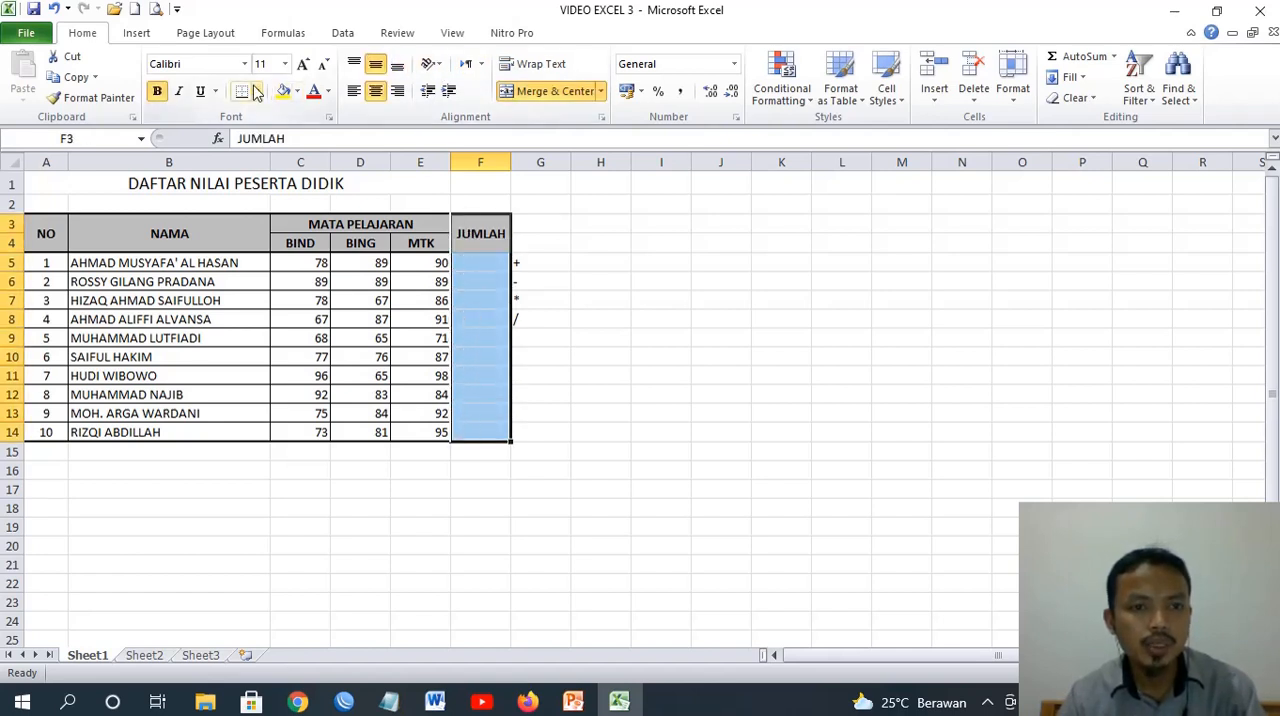
{"action": "left_click", "coordinate": [256, 91]}
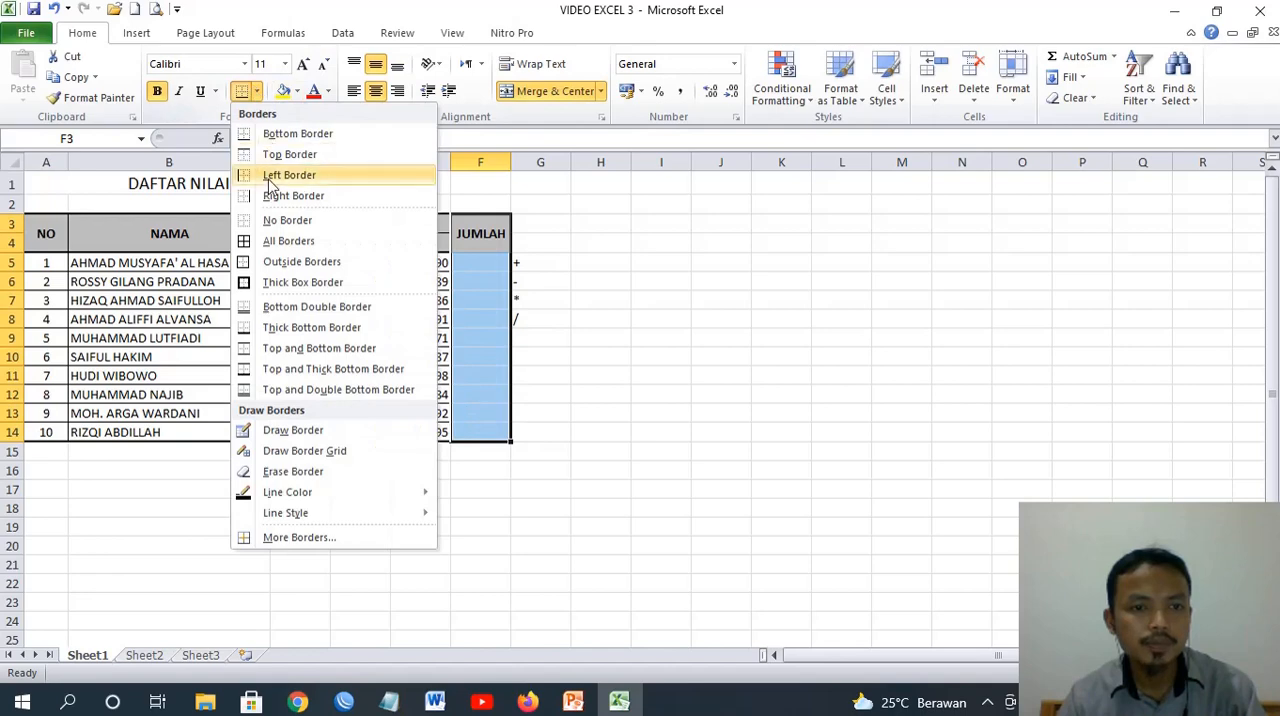
{"action": "left_click", "coordinate": [272, 241]}
Put a Thick Box Border around the whole table, A3:F14
{"action": "left_click_drag", "start_coordinate": [45, 232], "coordinate": [459, 432]}
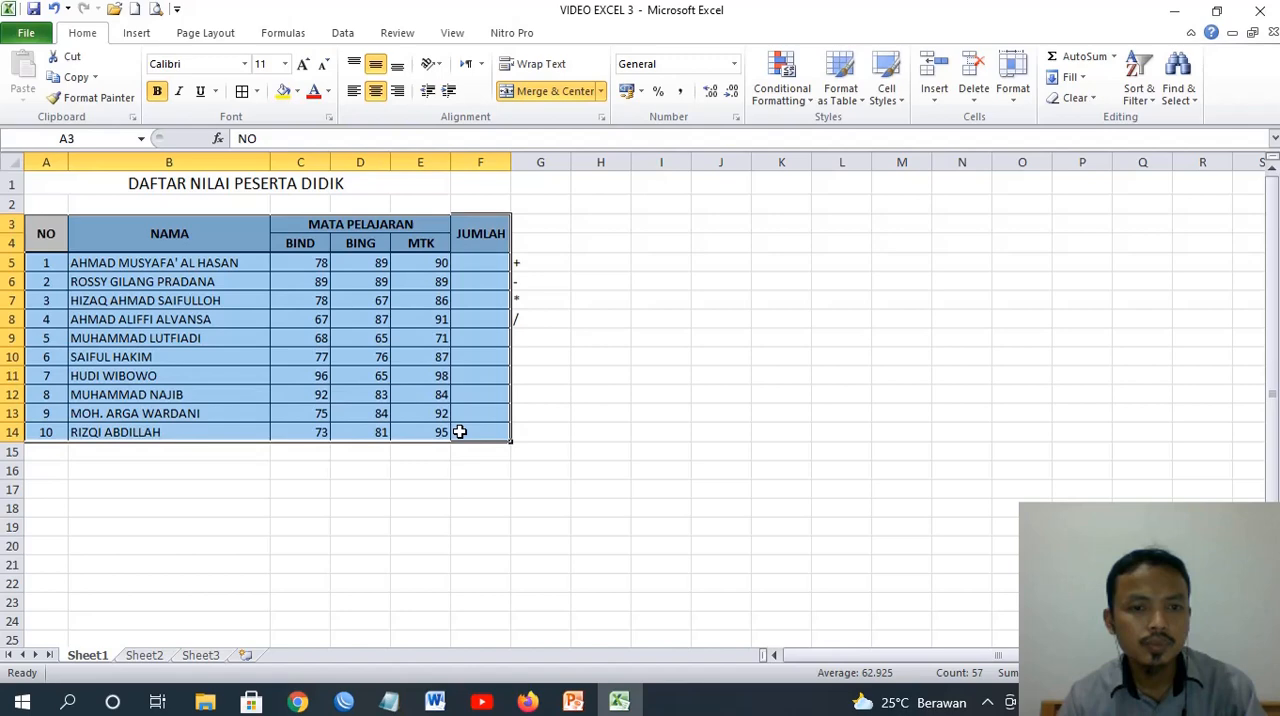
{"action": "left_click", "coordinate": [242, 91]}
{"action": "left_click", "coordinate": [256, 91]}
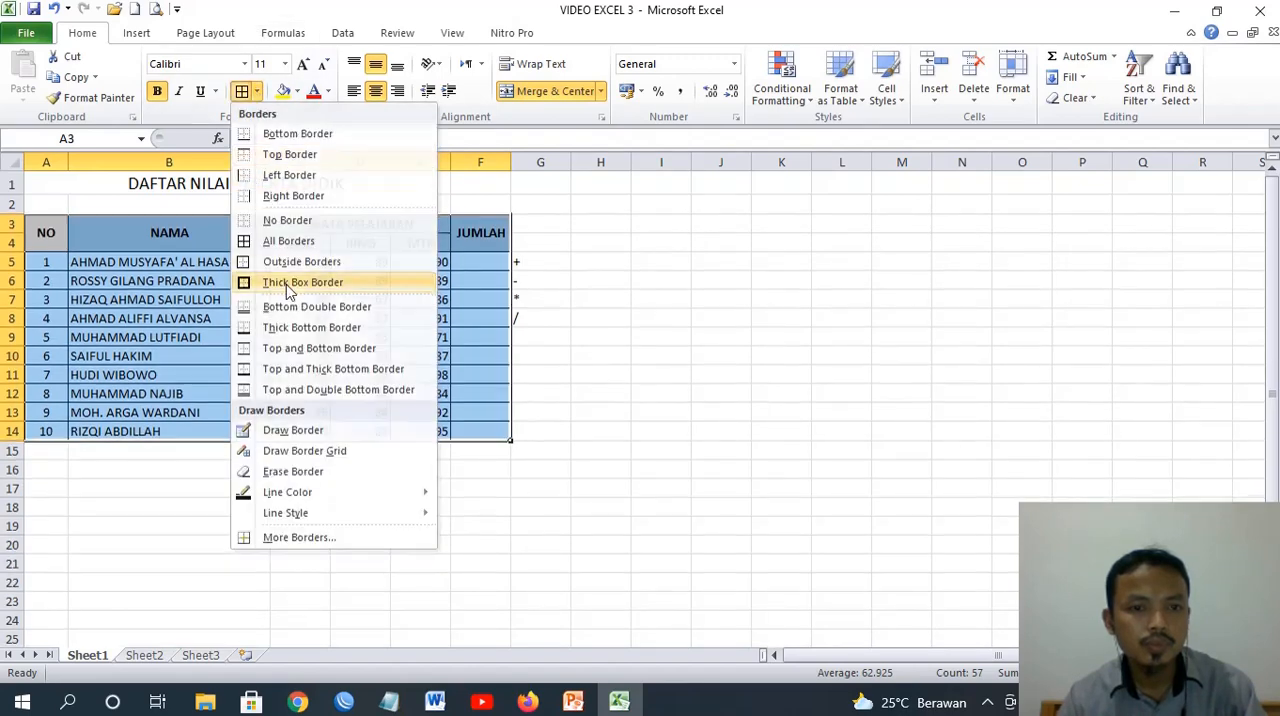
{"action": "left_click", "coordinate": [300, 282]}
Enter the formula =C5+D5+E5 in F5 to add up the first student's three subject scores
{"action": "left_click", "coordinate": [486, 263]}
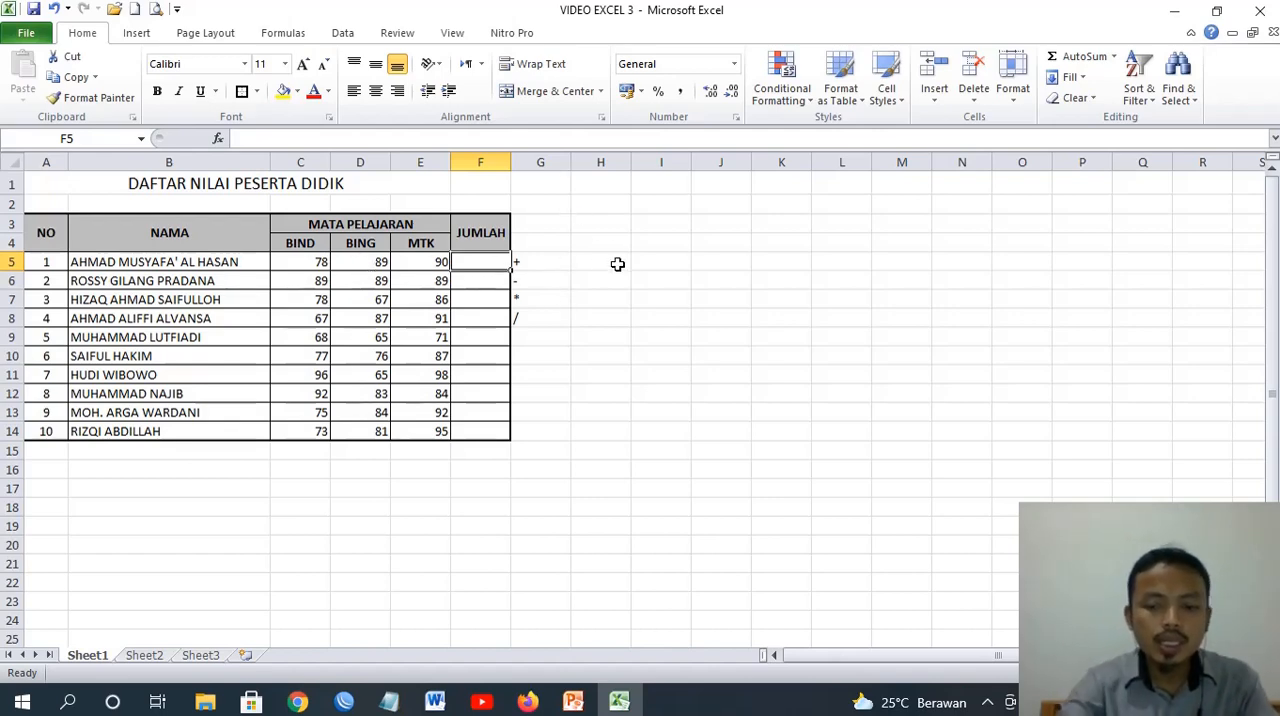
{"action": "type", "text": "="}
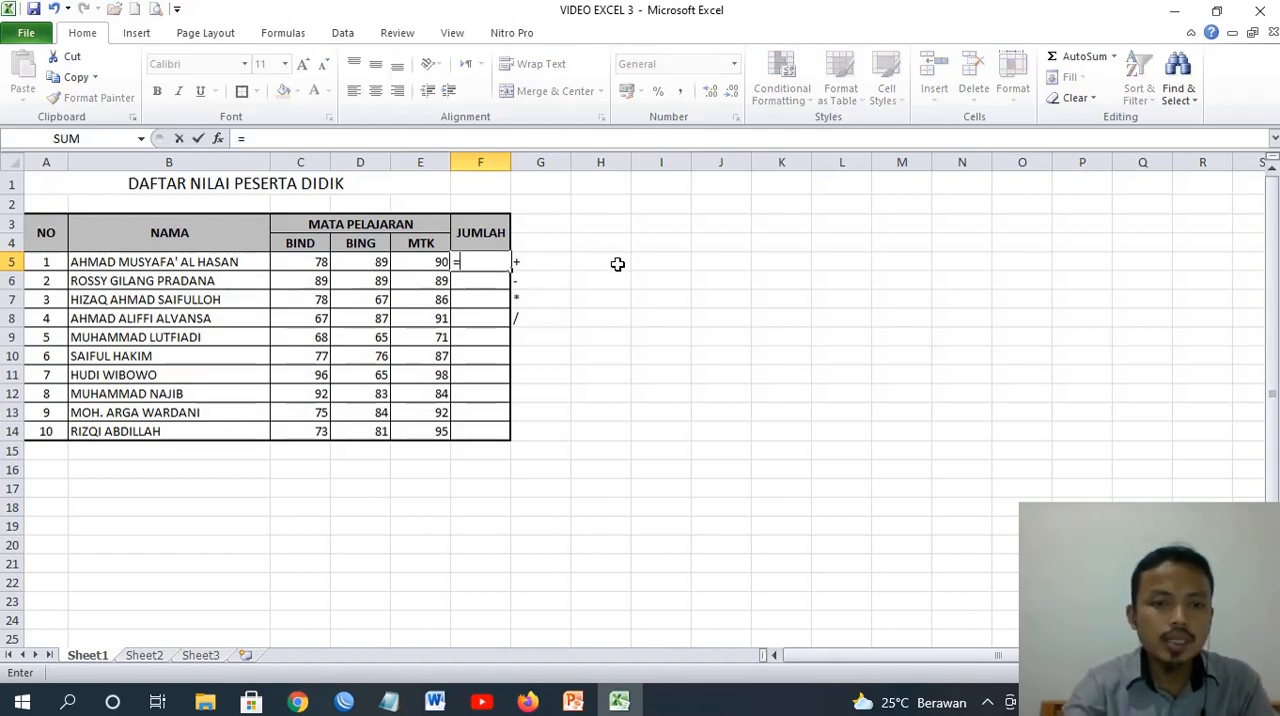
{"action": "left_click", "coordinate": [309, 264]}
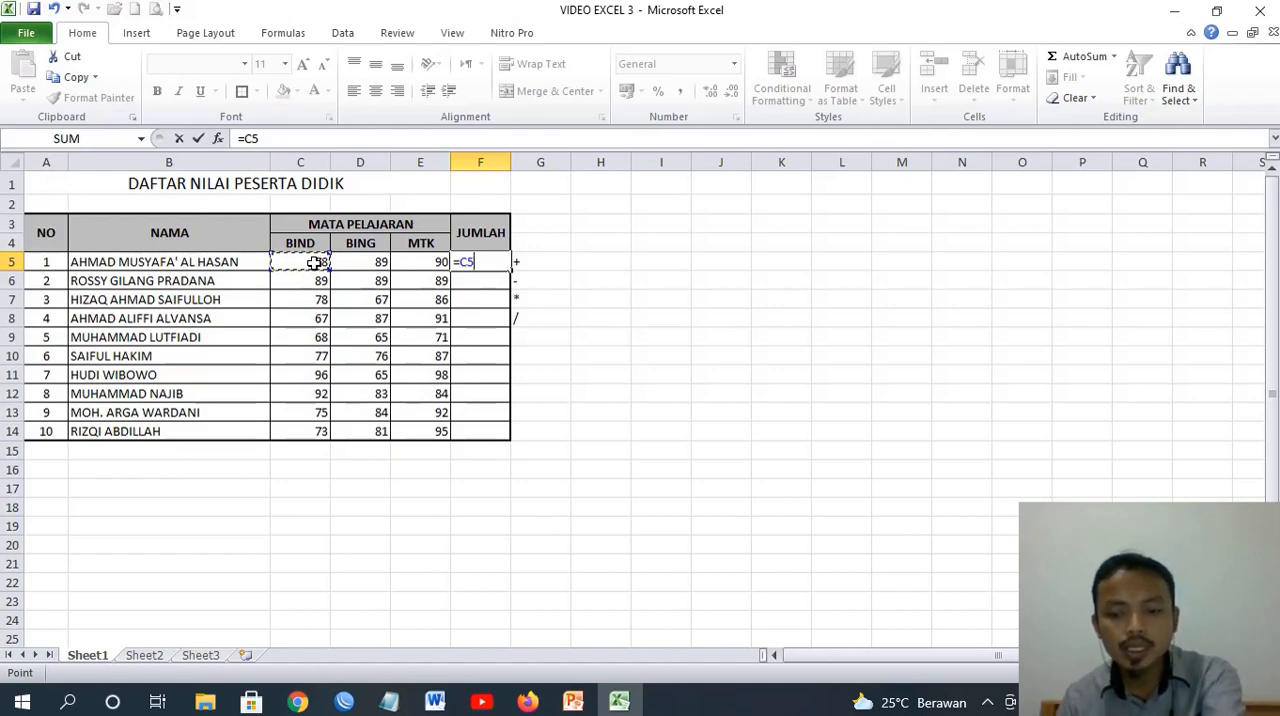
{"action": "type", "text": "+"}
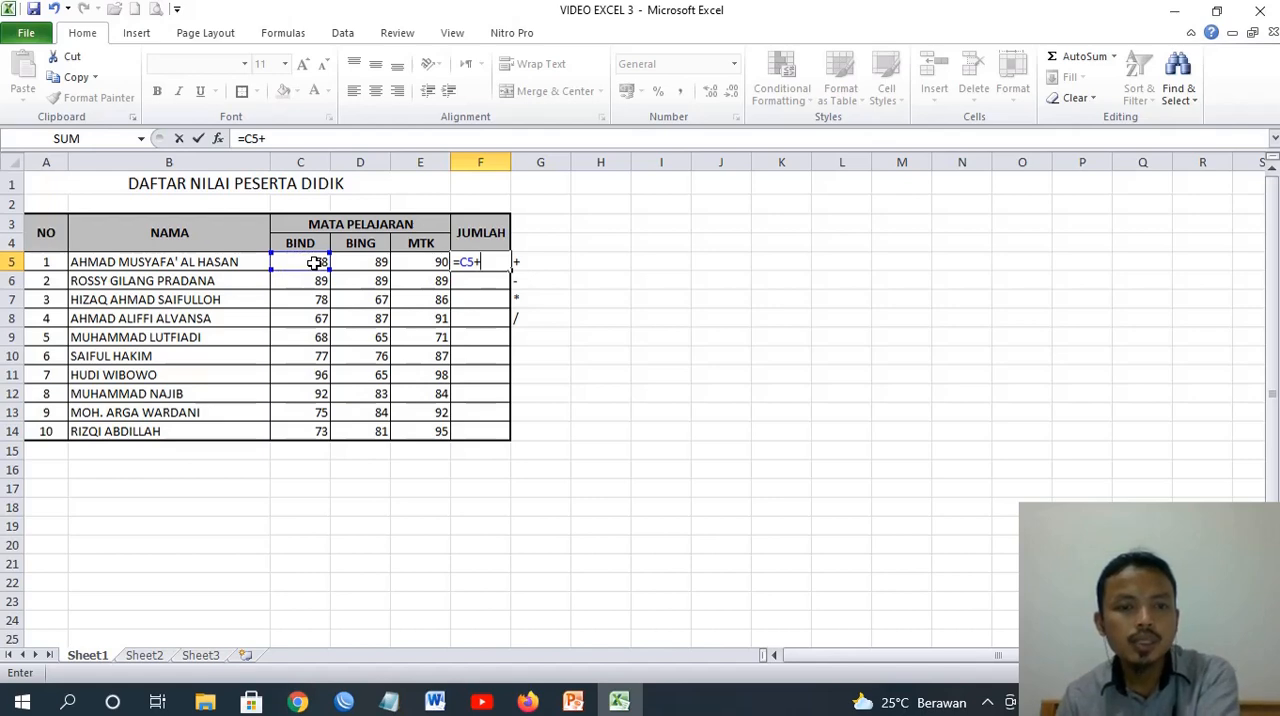
{"action": "left_click", "coordinate": [367, 264]}
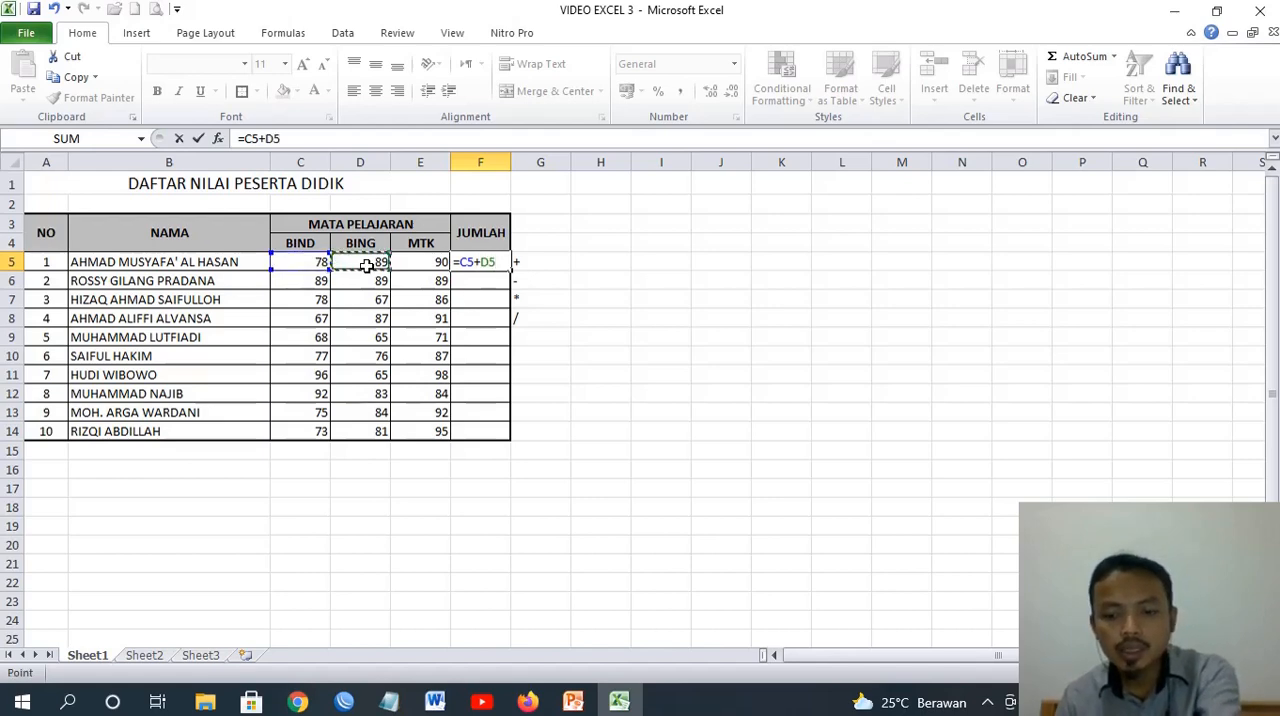
{"action": "type", "text": "+"}
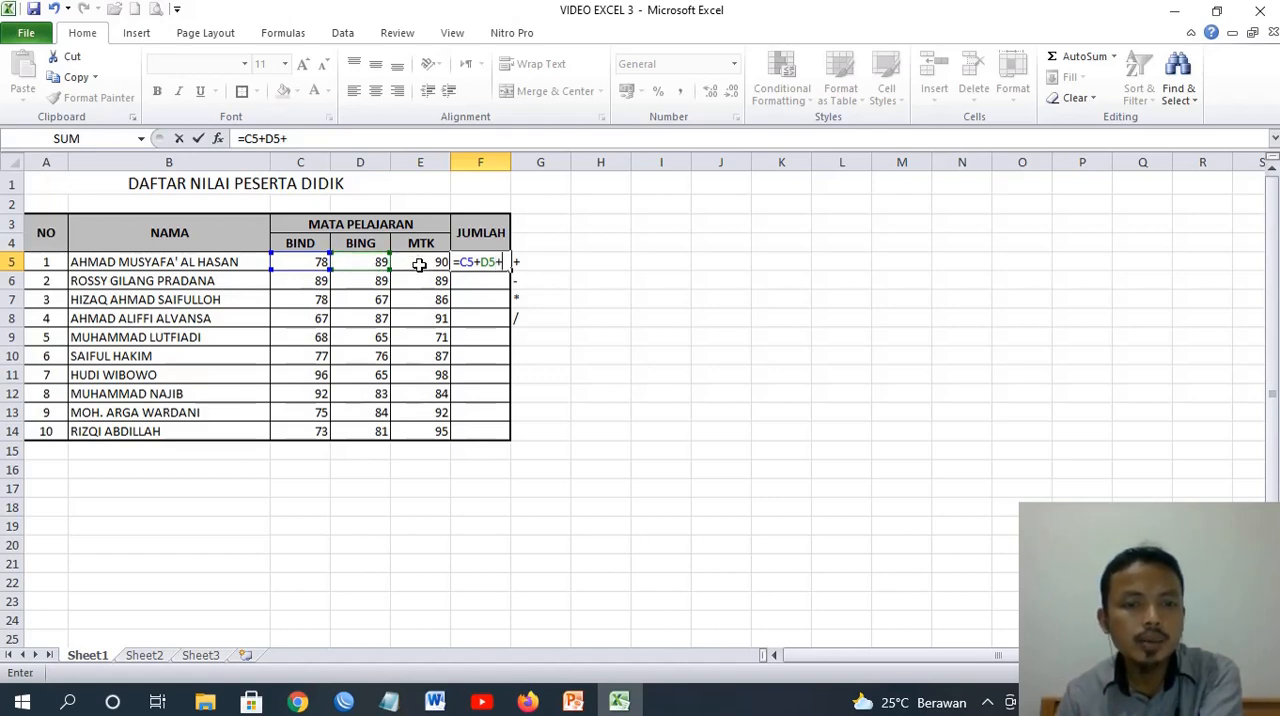
{"action": "left_click", "coordinate": [419, 261]}
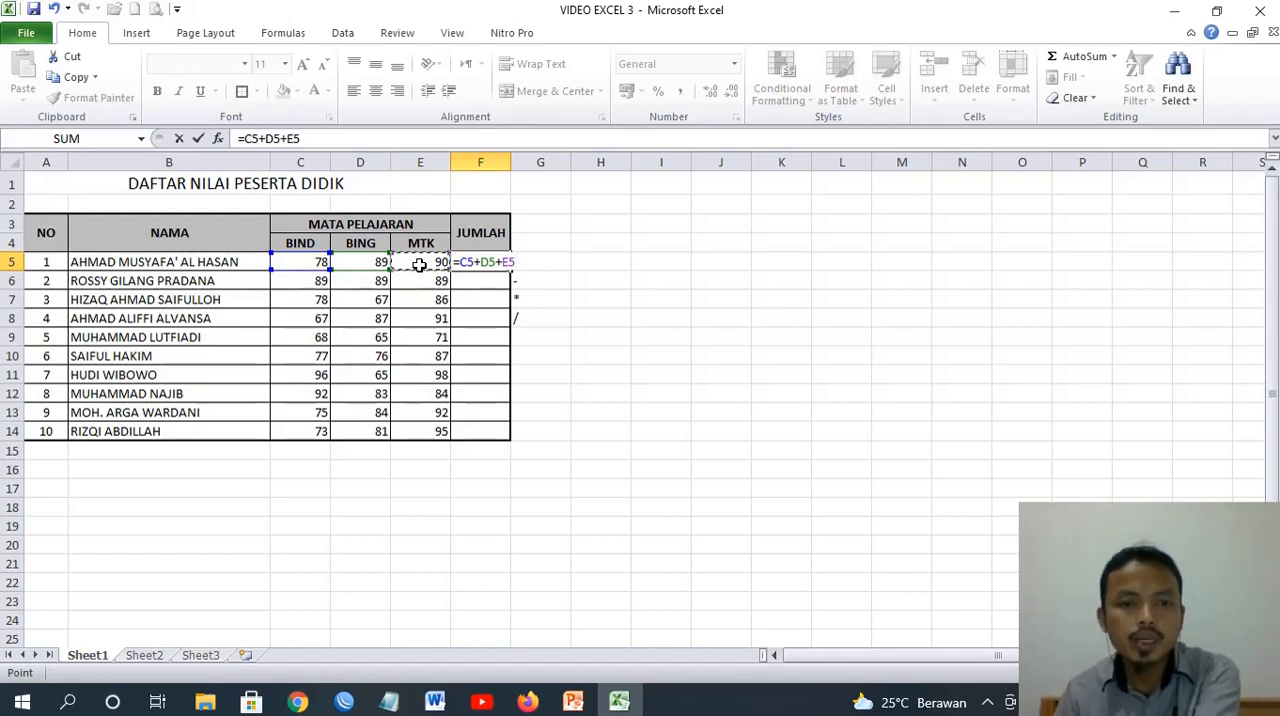
{"action": "key", "text": "Return"}
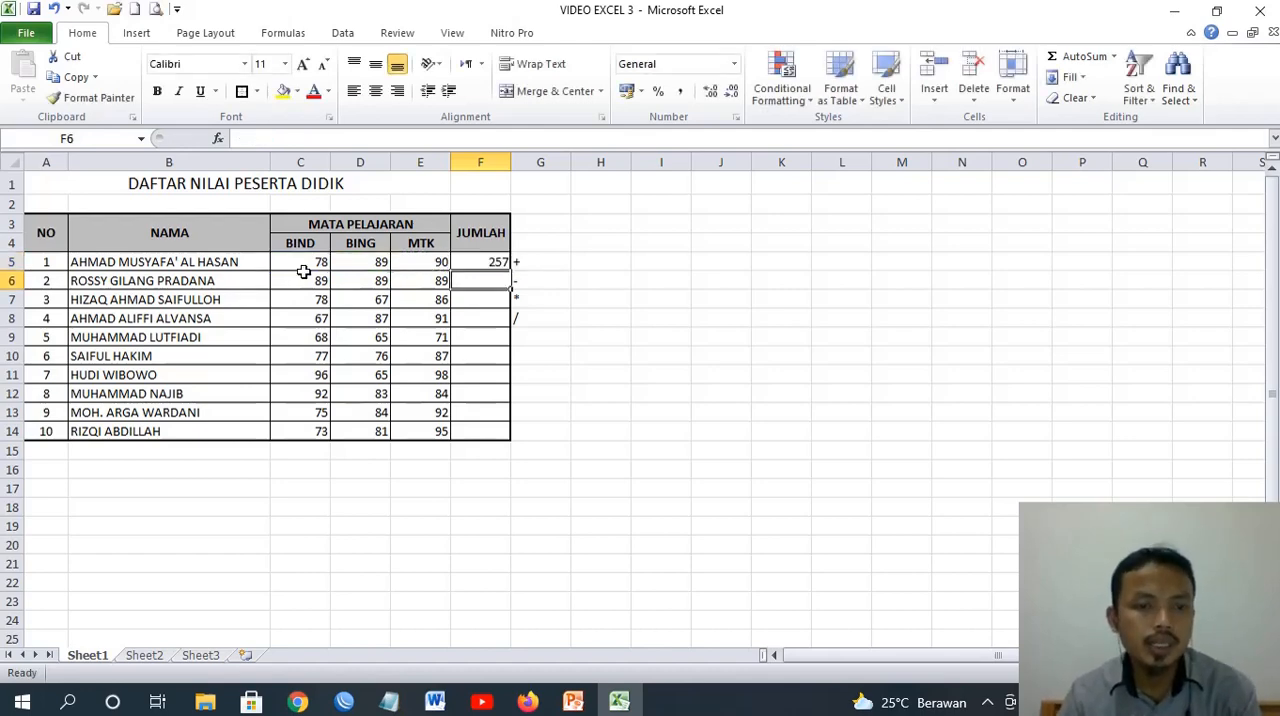
Fill the addition formula from F5 down the JUMLAH column to F14
{"action": "left_click", "coordinate": [471, 263]}
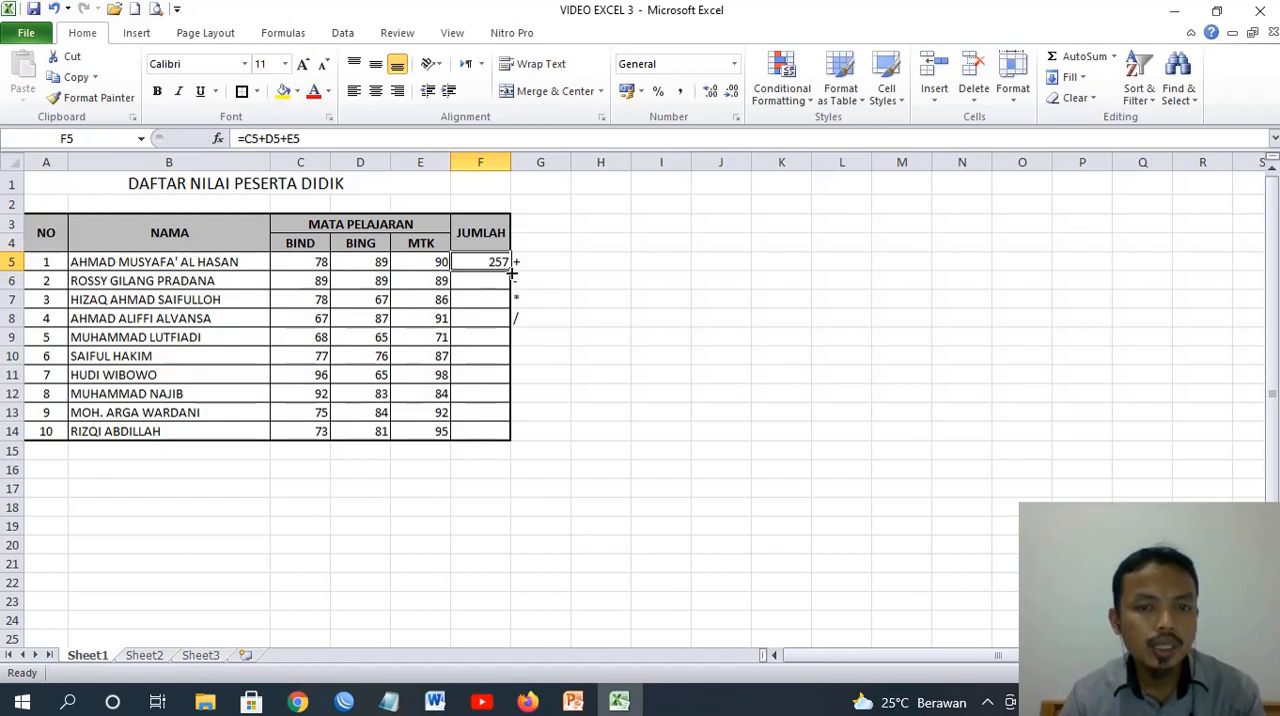
{"action": "left_click_drag", "start_coordinate": [512, 272], "coordinate": [512, 316]}
{"action": "left_click_drag", "start_coordinate": [513, 403], "coordinate": [514, 440]}
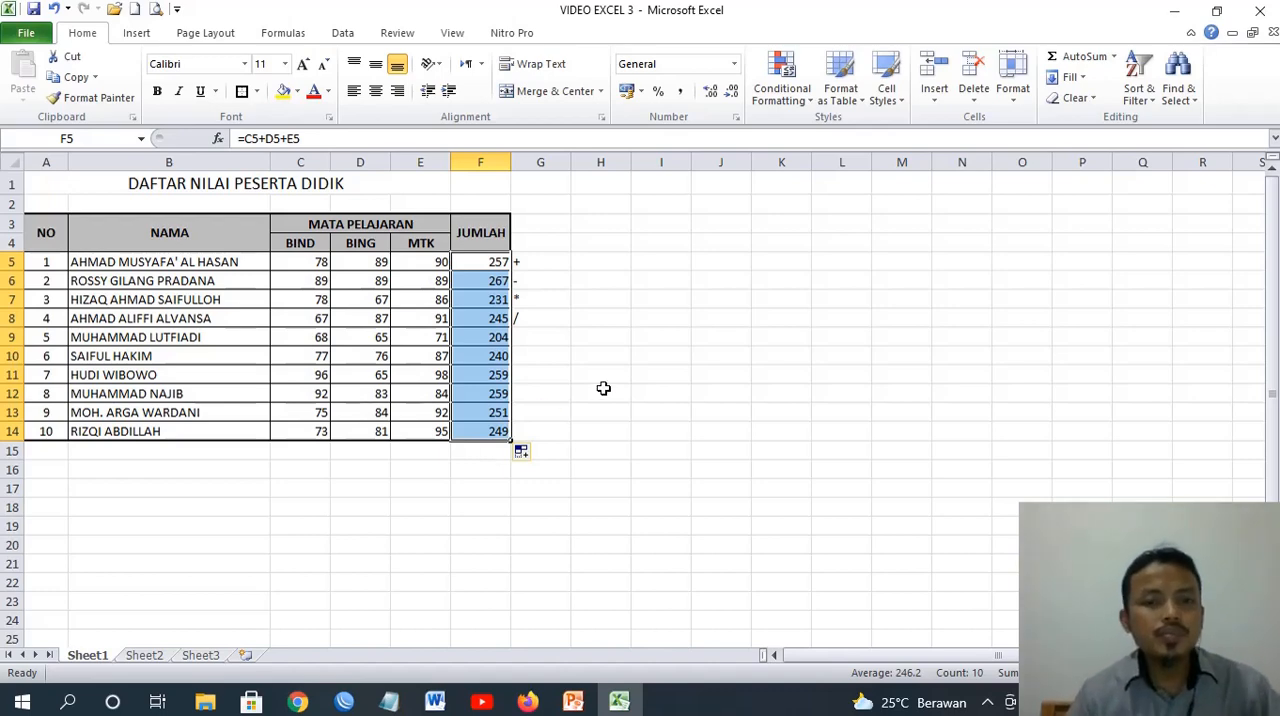
Enter SUM as a note in H5, beside the operator symbols
{"action": "left_click", "coordinate": [540, 265]}
{"action": "left_click", "coordinate": [608, 263]}
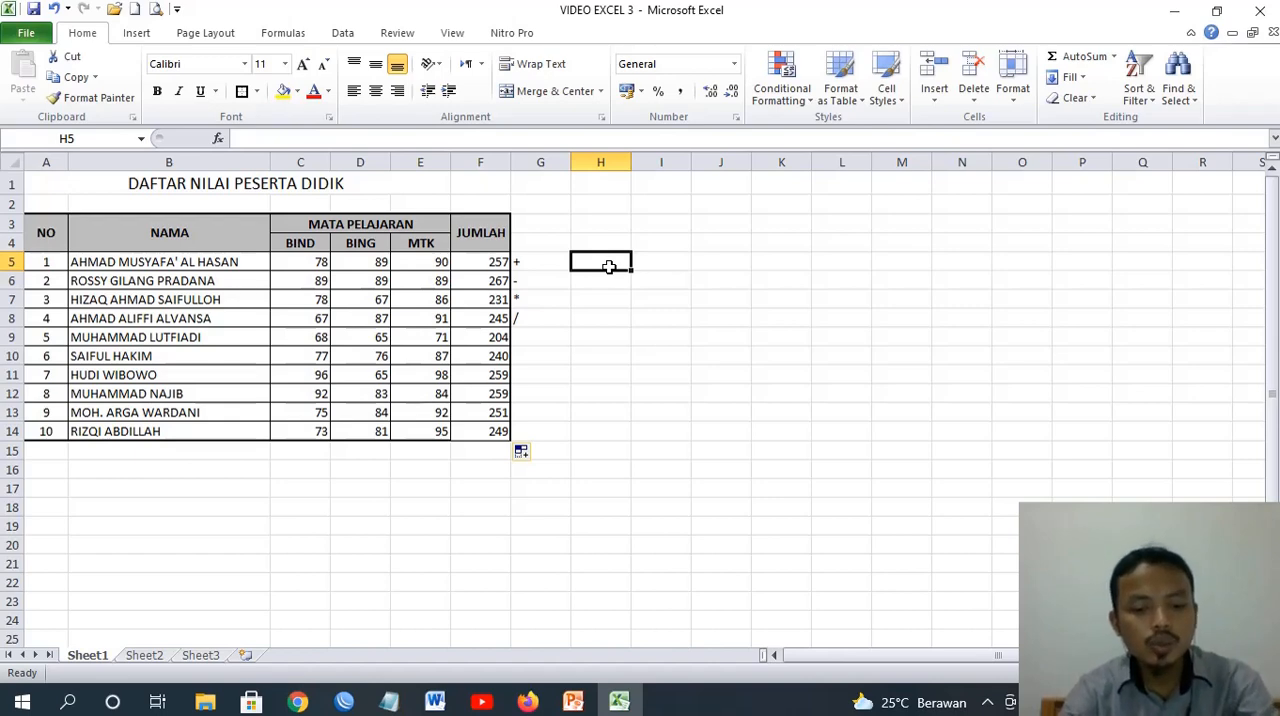
{"action": "type", "text": "SUM"}
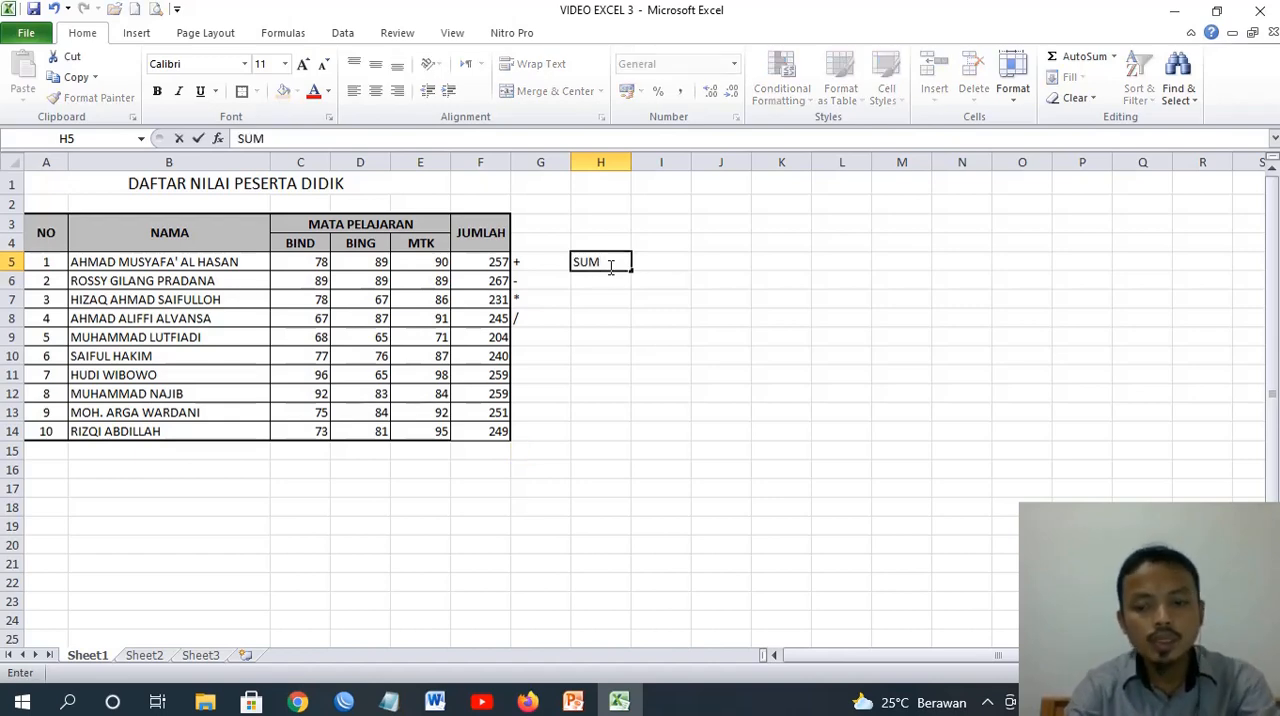
{"action": "key", "text": "Return"}
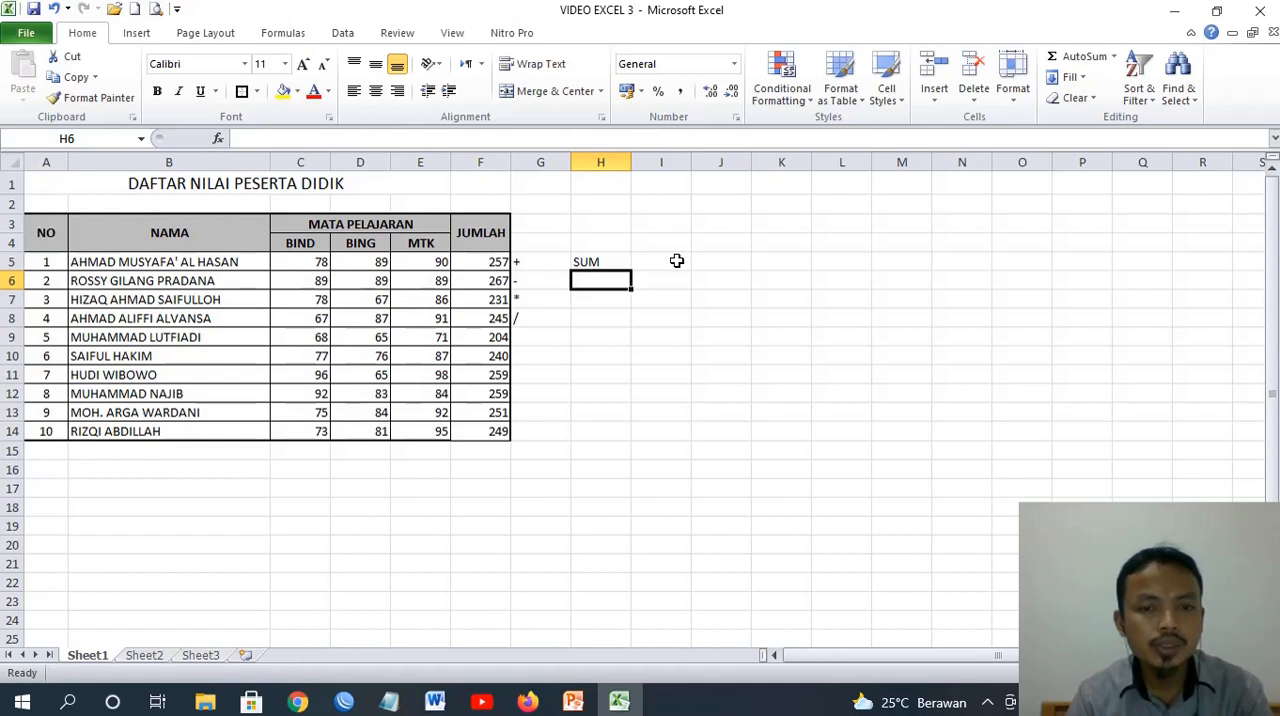
Replace the first student's total in F5 with =SUM(C5,D5,E5) and fill the formula down to F14
{"action": "left_click", "coordinate": [484, 266]}
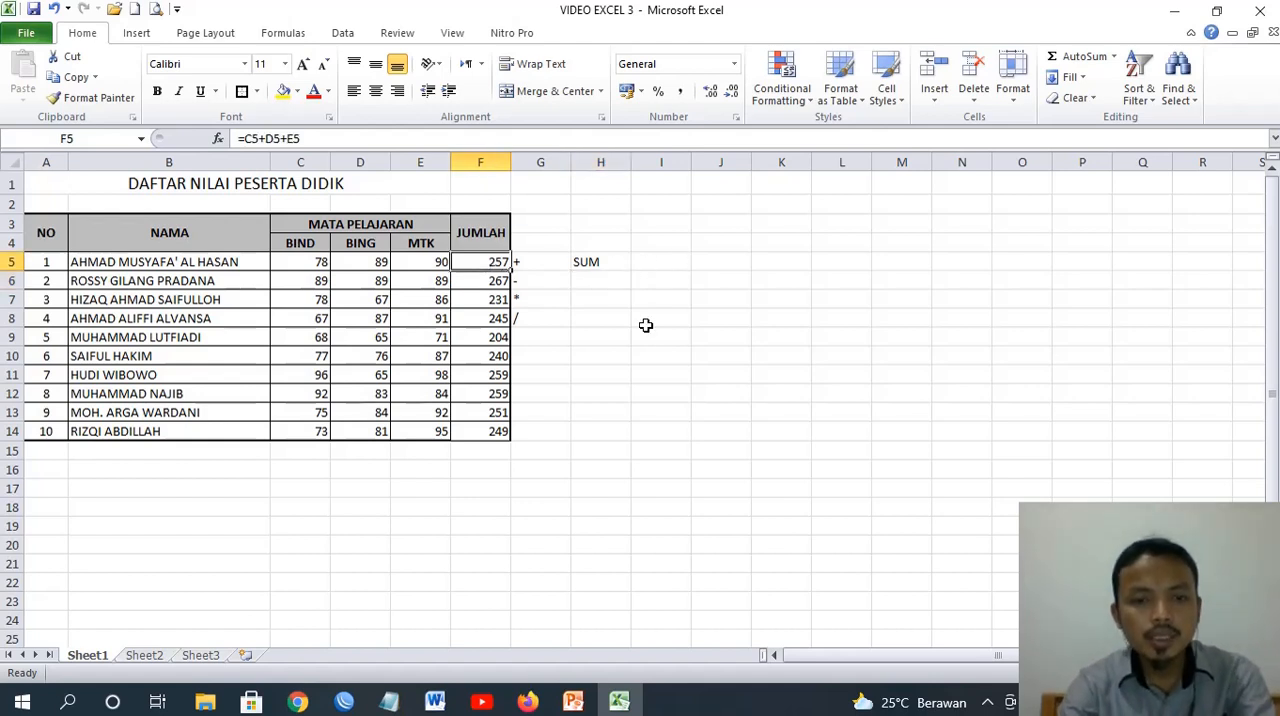
{"action": "type", "text": "="}
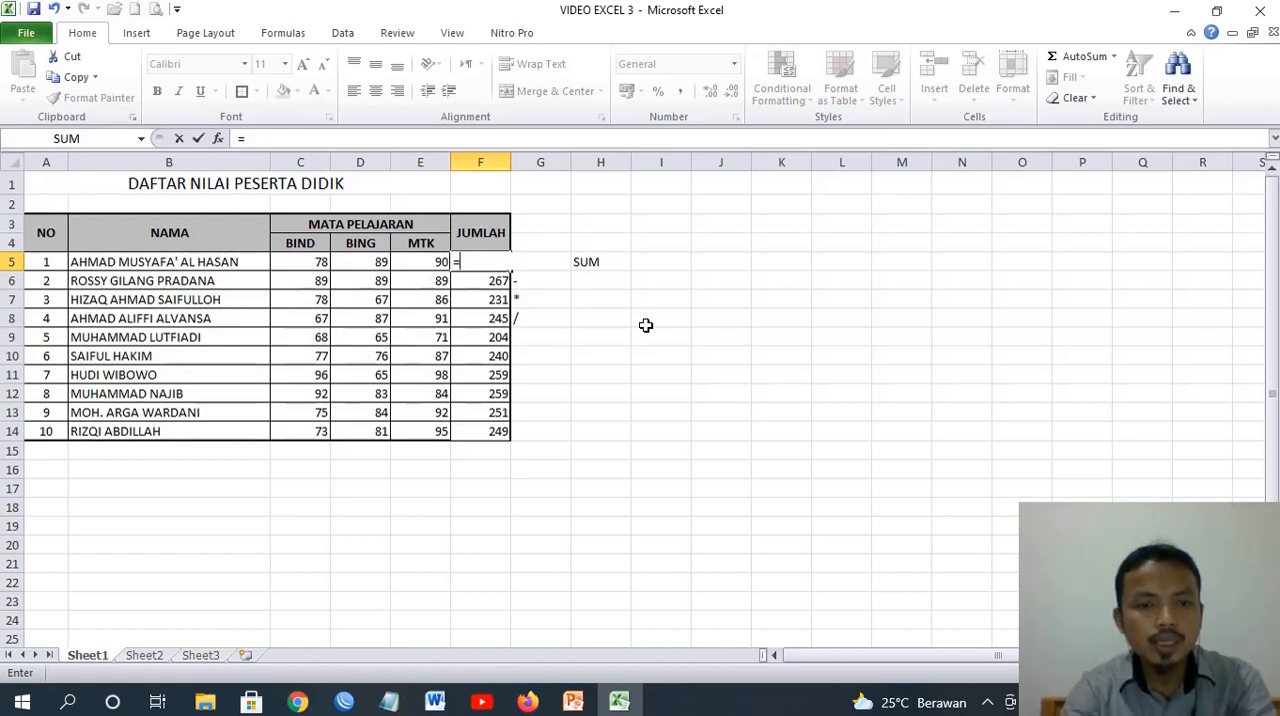
{"action": "type", "text": "SUM("}
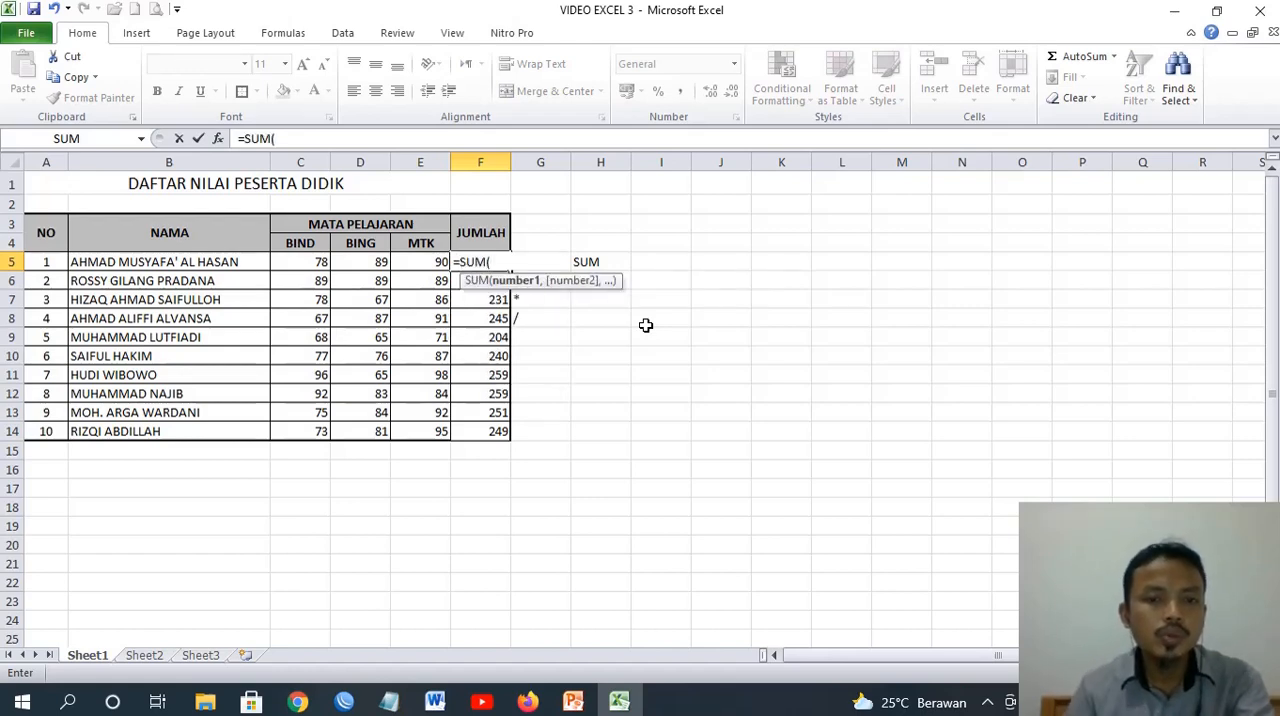
{"action": "left_click", "coordinate": [297, 262]}
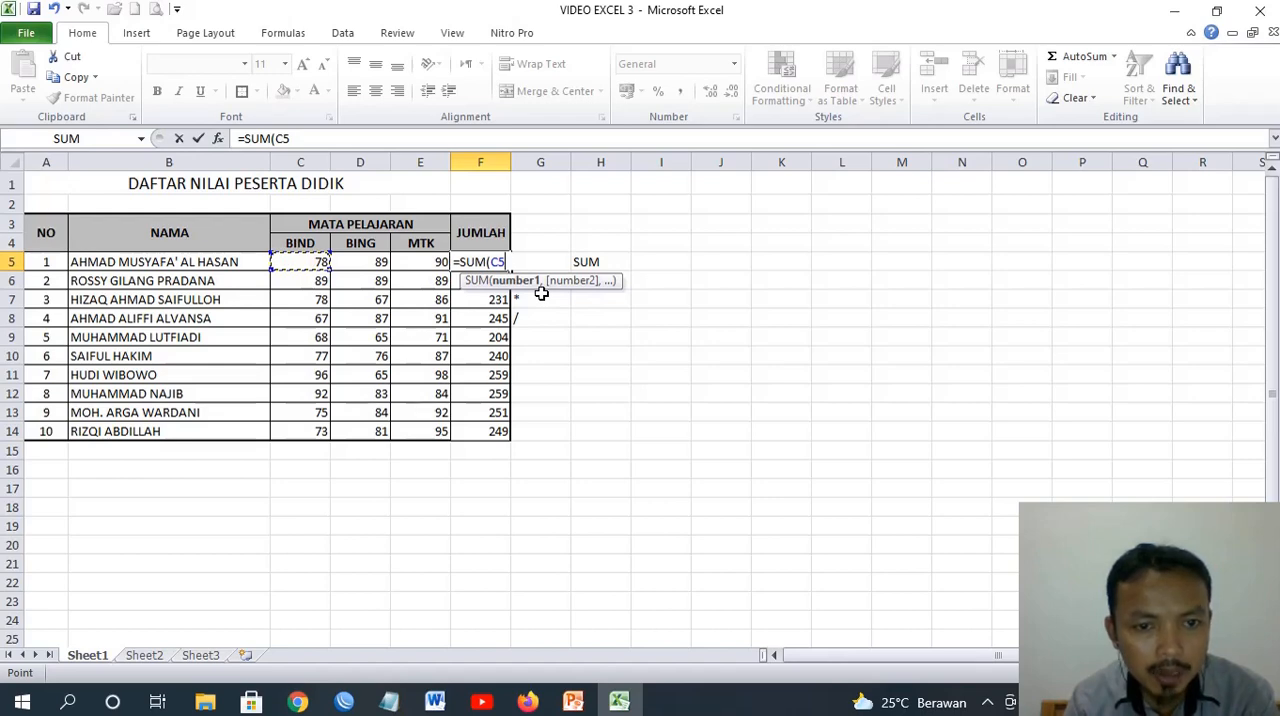
{"action": "type", "text": ","}
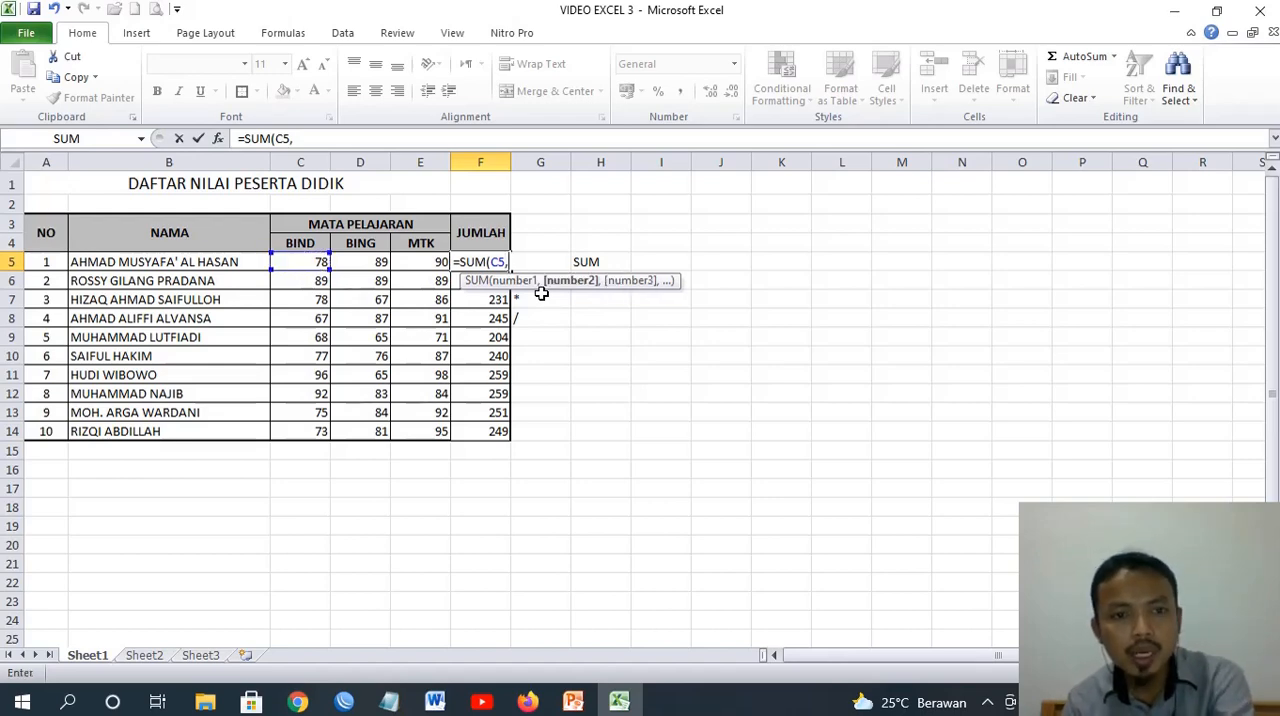
{"action": "left_click", "coordinate": [351, 268]}
{"action": "type", "text": ","}
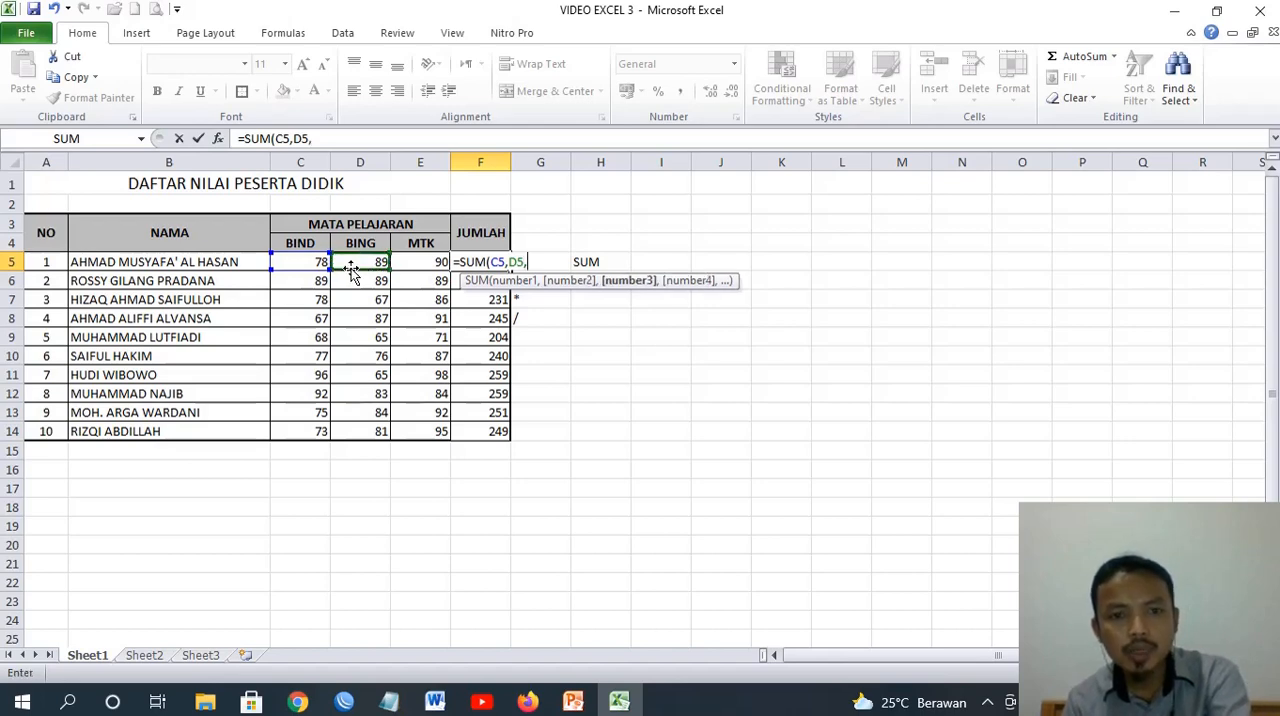
{"action": "left_click", "coordinate": [425, 263]}
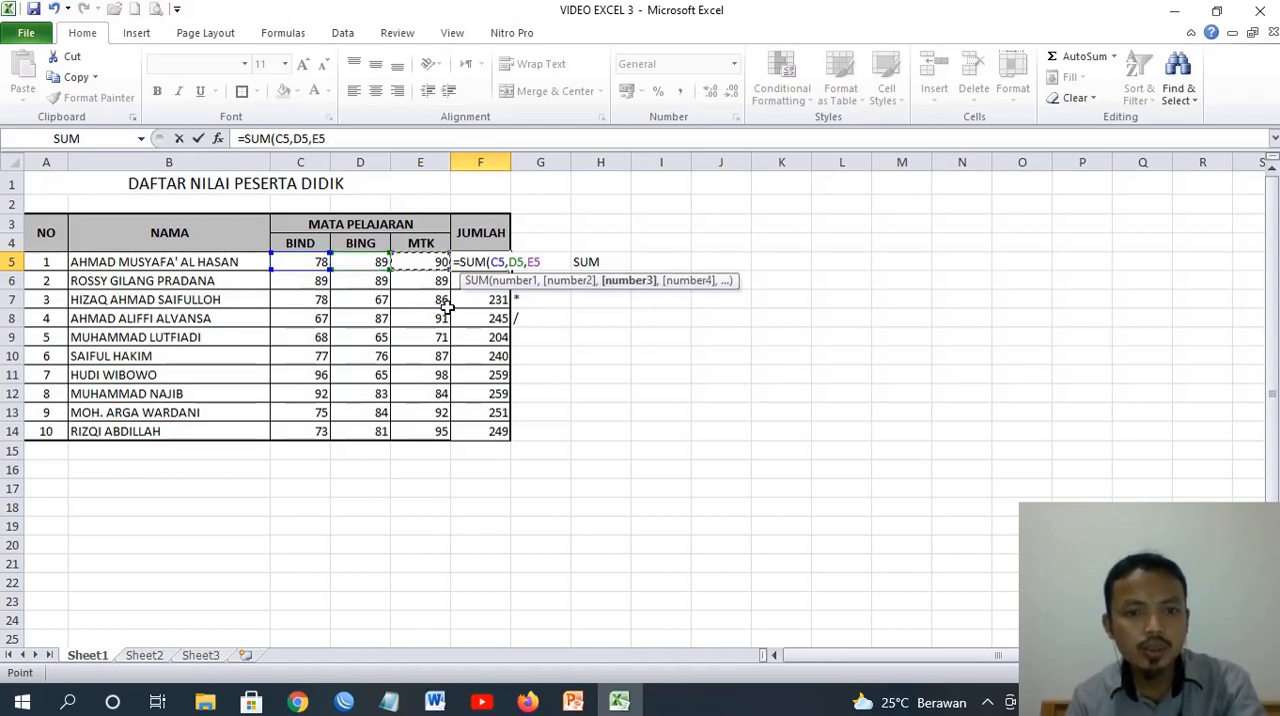
{"action": "type", "text": ")"}
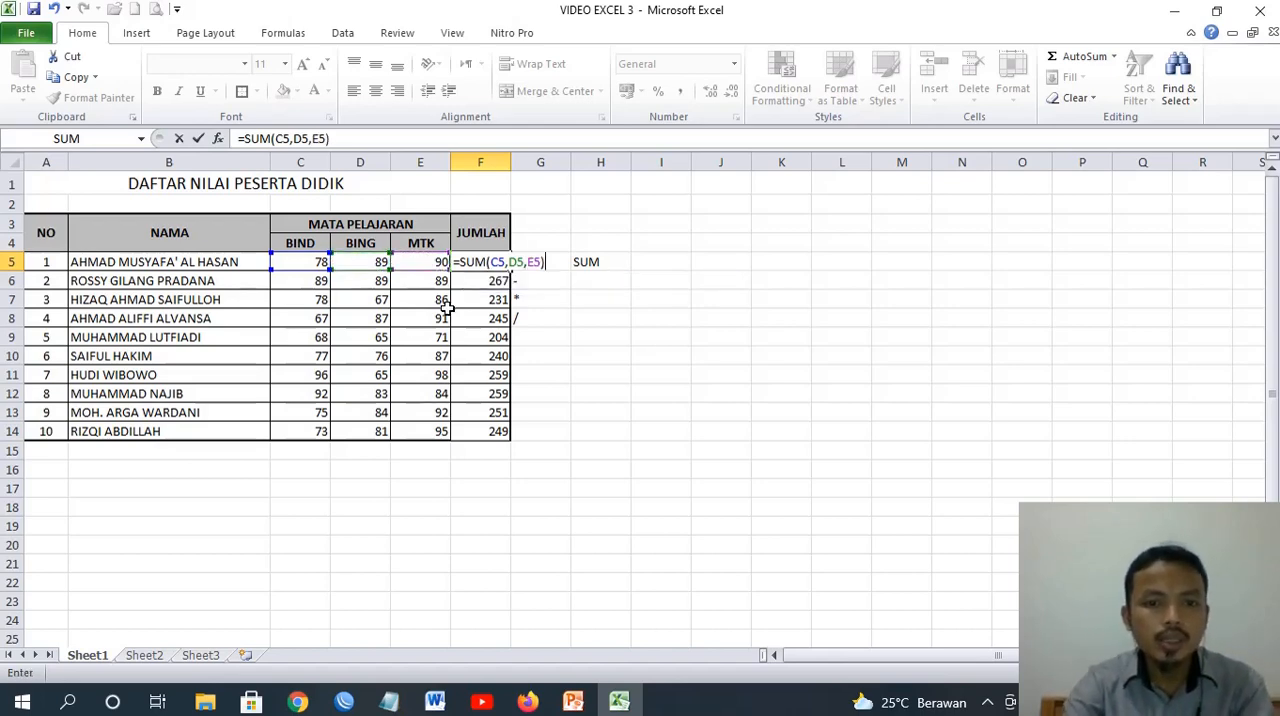
{"action": "key", "text": "Return"}
{"action": "left_click", "coordinate": [471, 259]}
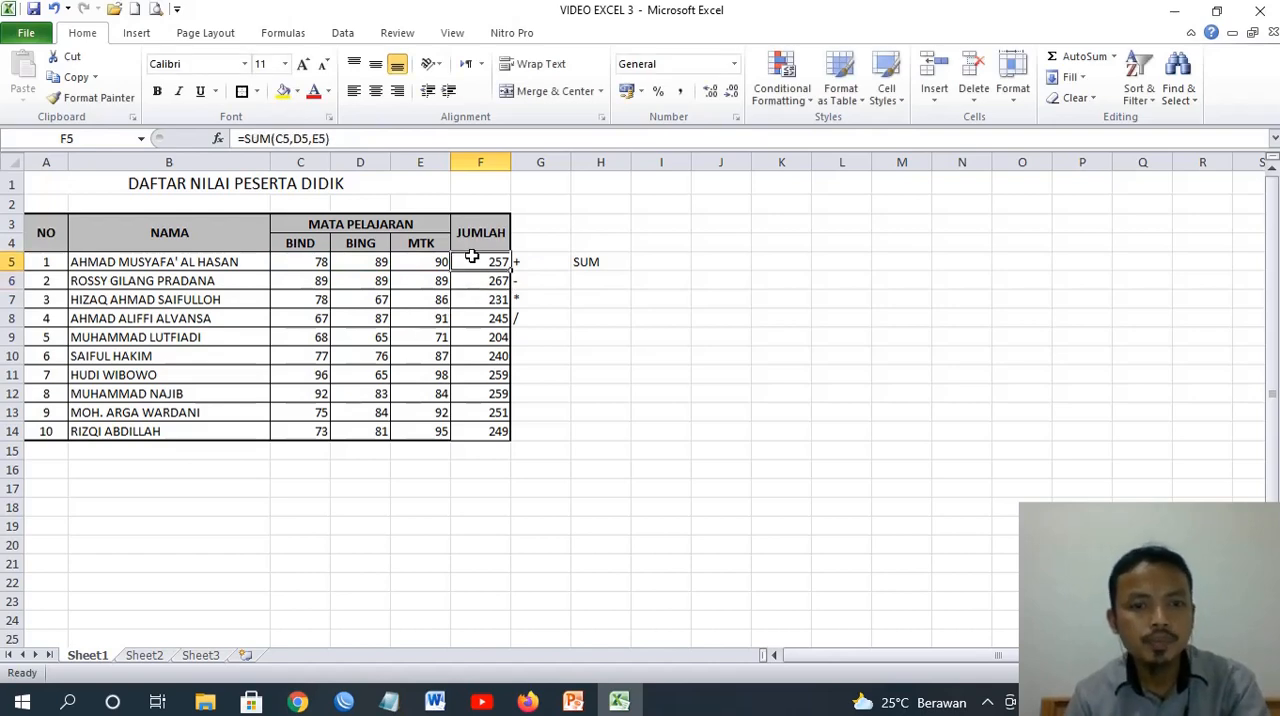
{"action": "left_click_drag", "start_coordinate": [511, 268], "coordinate": [512, 446]}
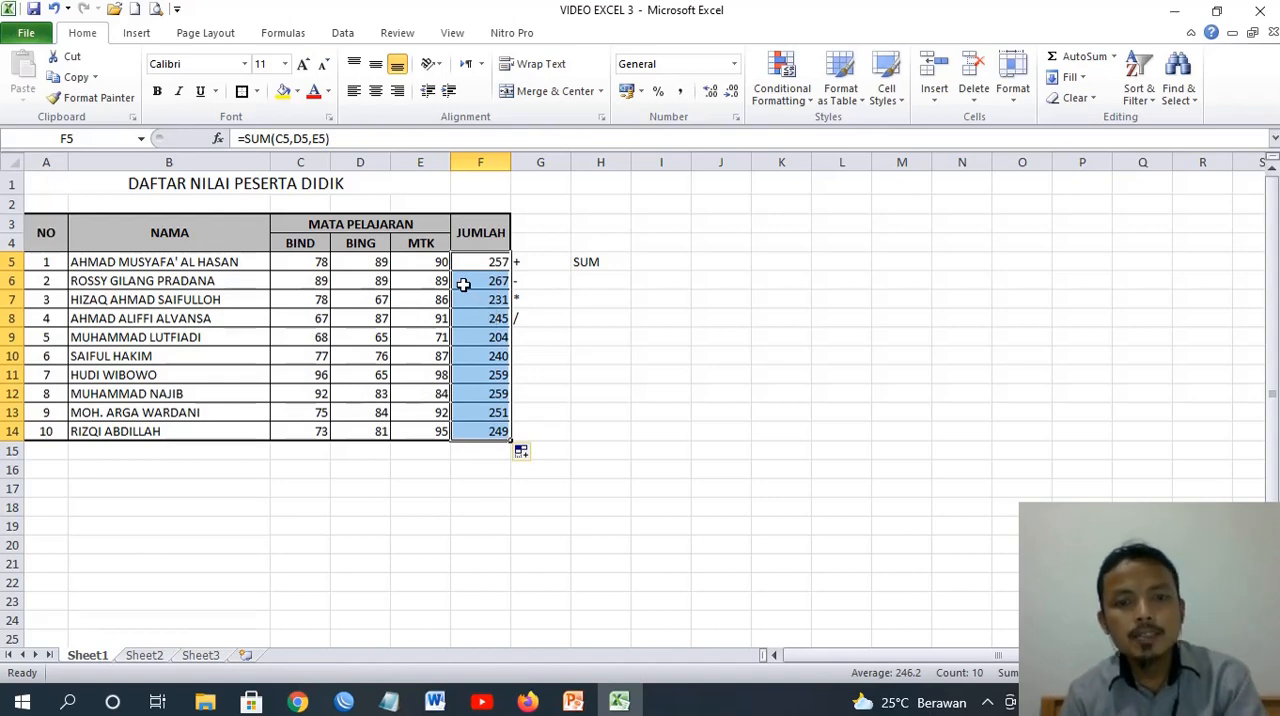
Replace the formula in F5 with the range version =SUM(C5:E5) and fill it down the JUMLAH column to F14
{"action": "left_click", "coordinate": [479, 264]}
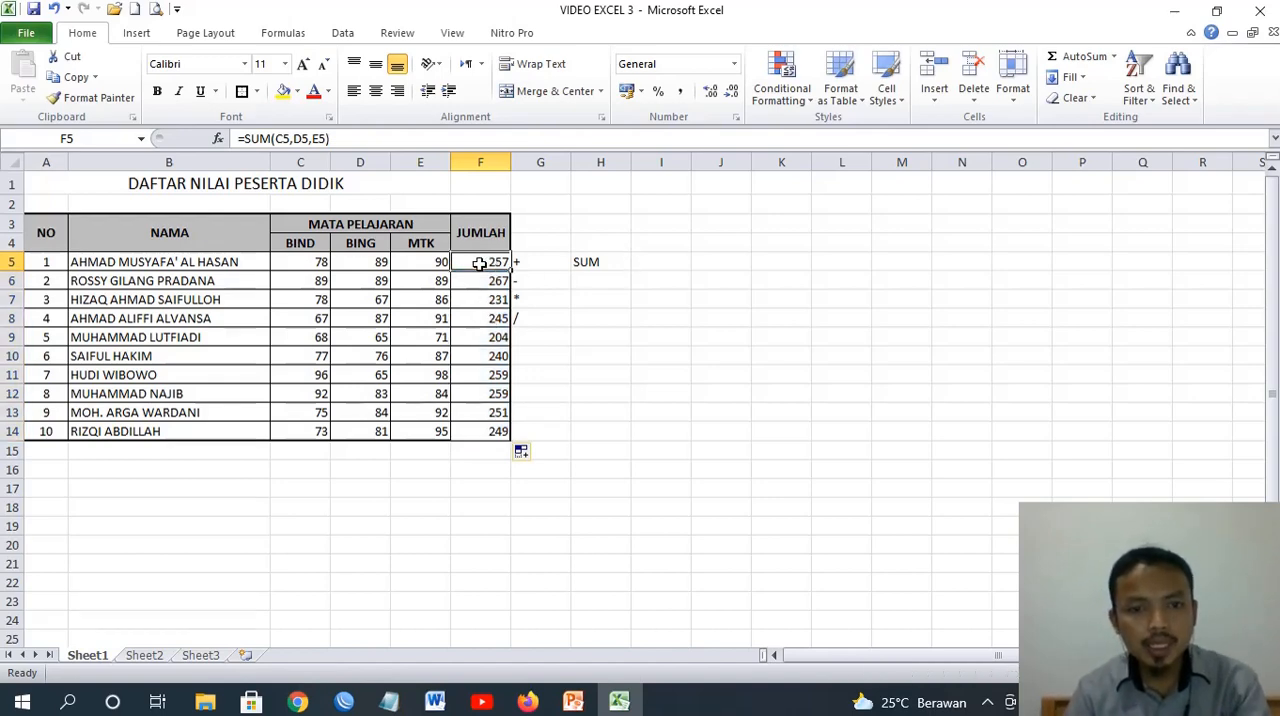
{"action": "type", "text": "="}
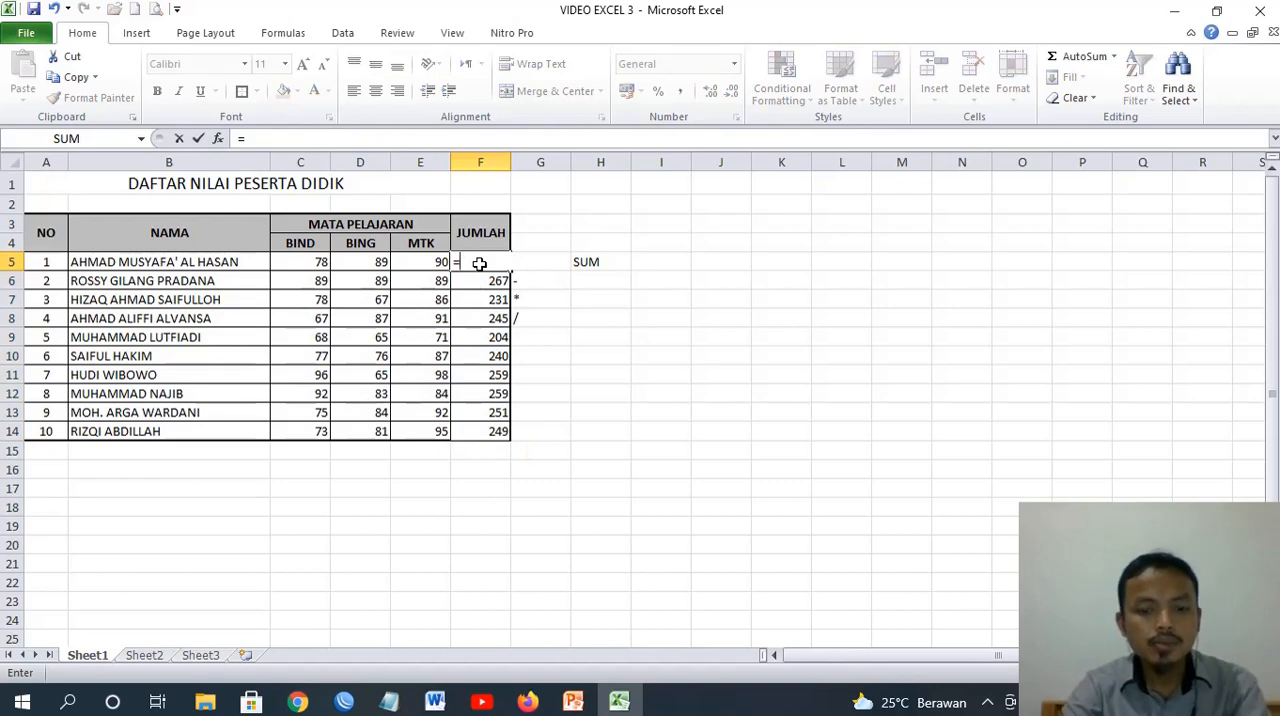
{"action": "type", "text": "SUM("}
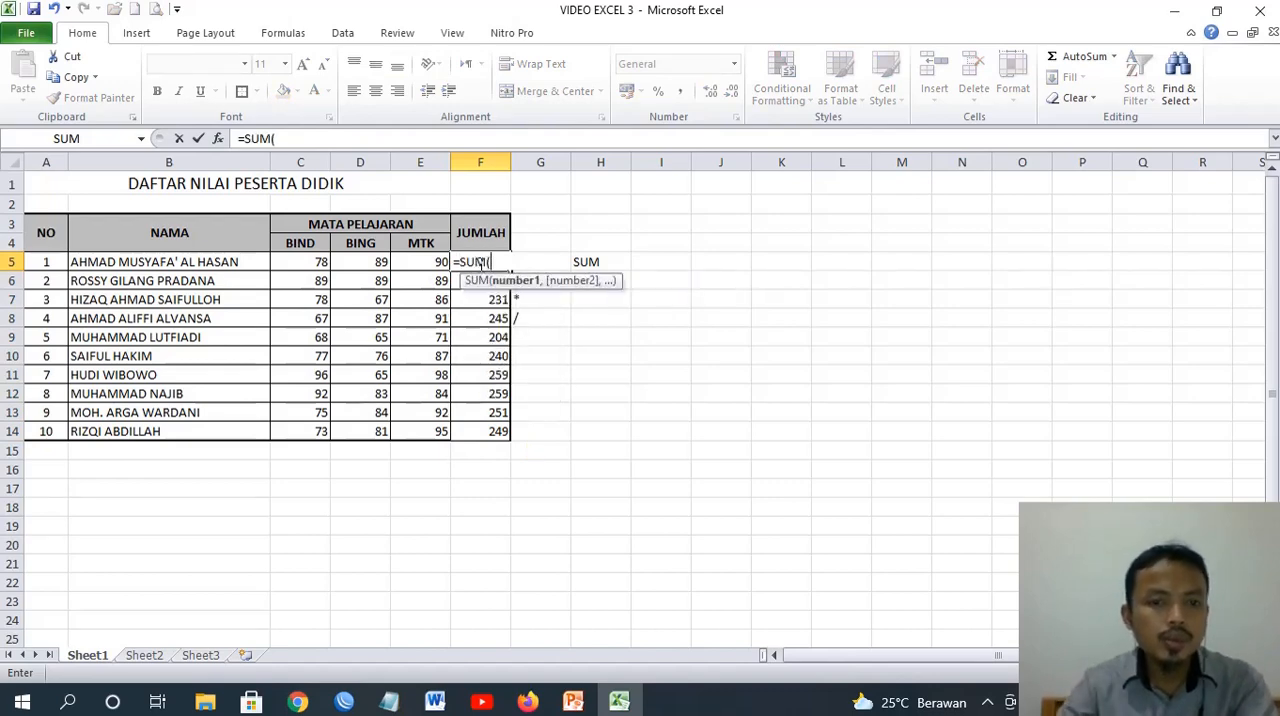
{"action": "left_click_drag", "start_coordinate": [301, 262], "coordinate": [424, 262]}
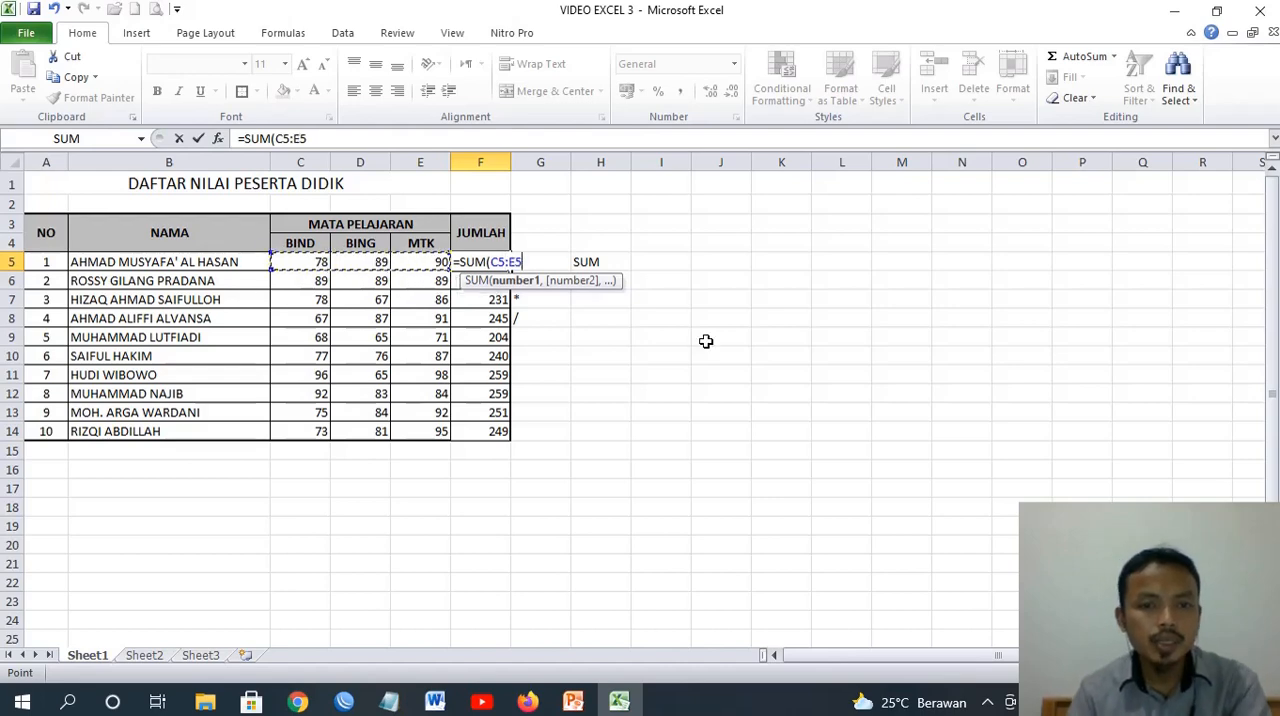
{"action": "type", "text": ")"}
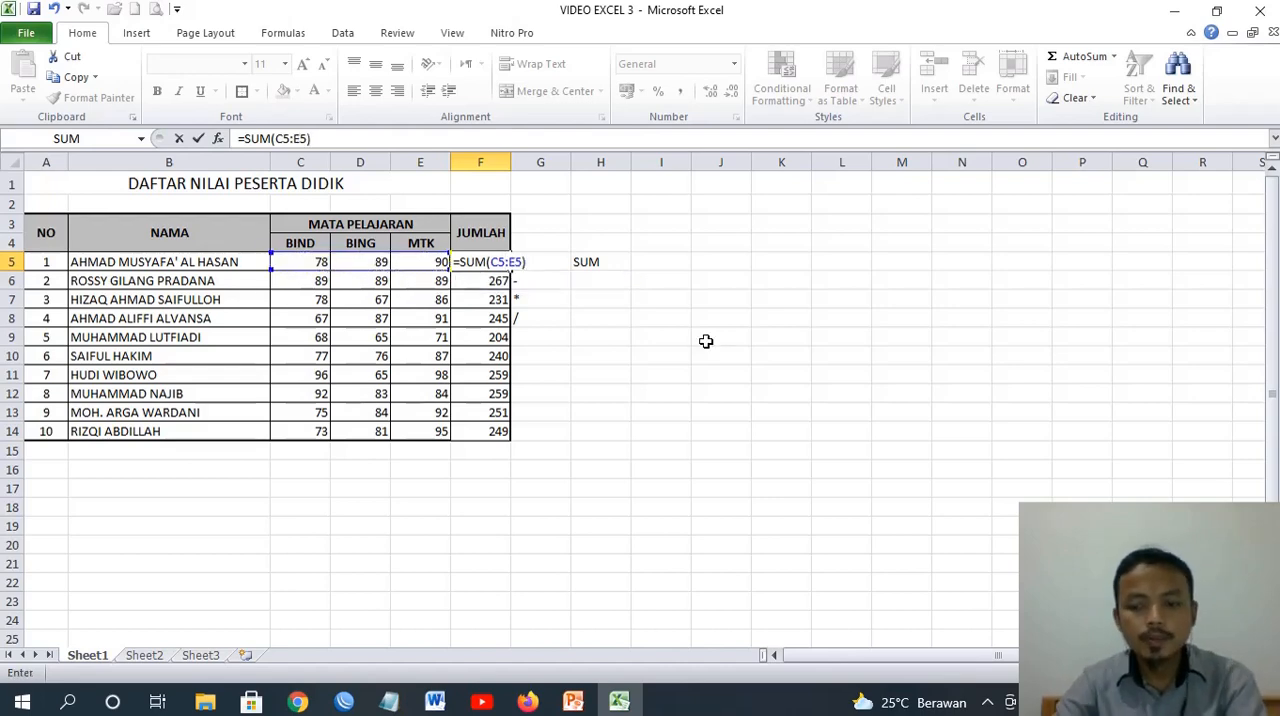
{"action": "key", "text": "Return"}
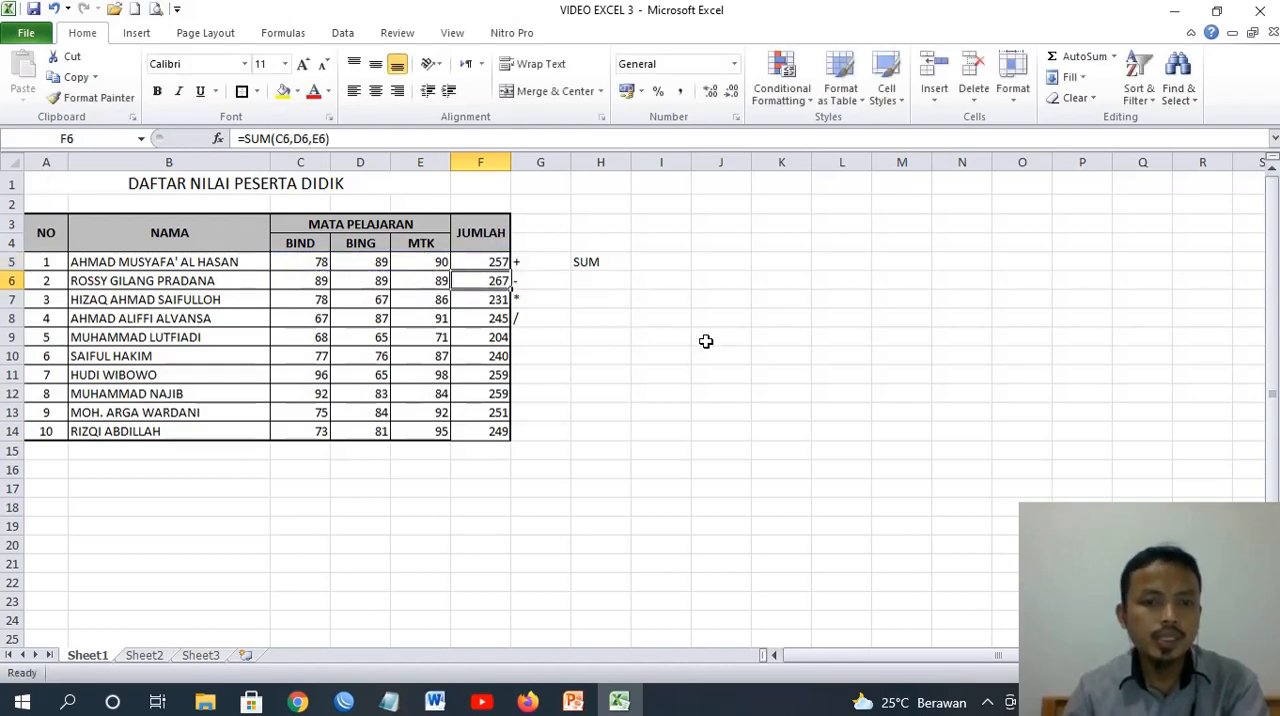
{"action": "left_click", "coordinate": [490, 262]}
{"action": "left_click_drag", "start_coordinate": [511, 272], "coordinate": [517, 435]}
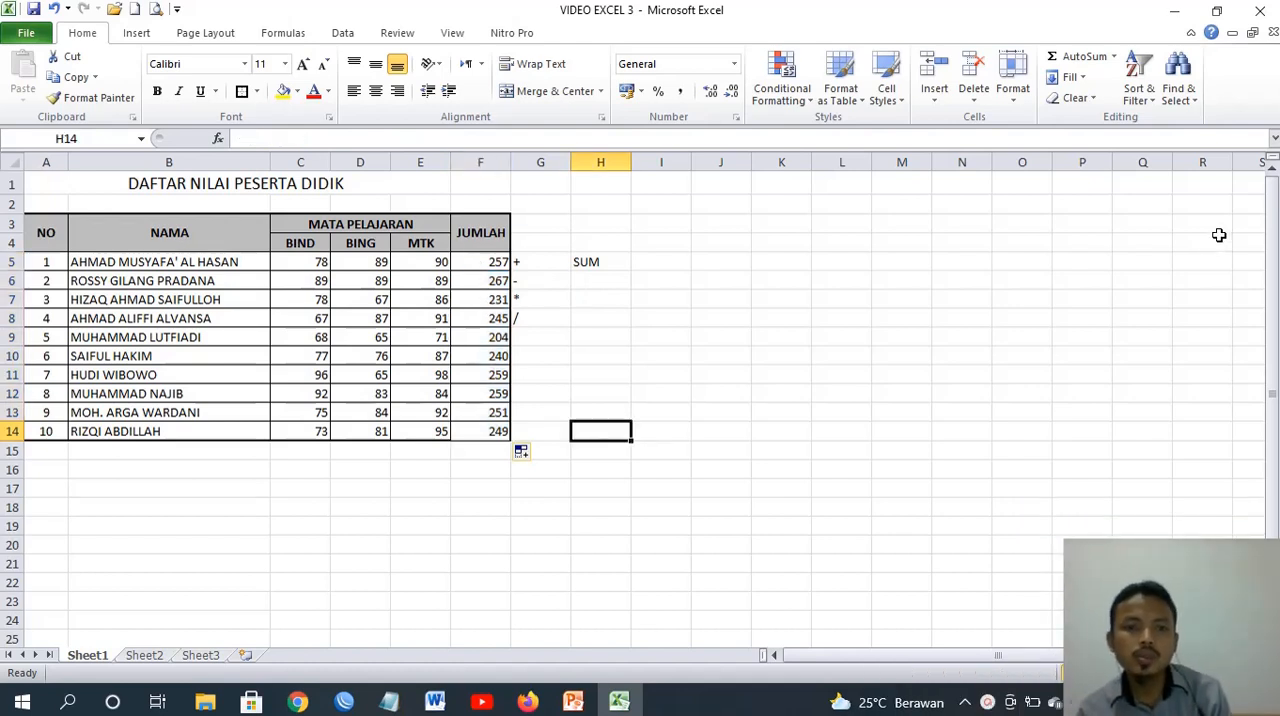
{"action": "left_click", "coordinate": [543, 284]}
{"action": "left_click", "coordinate": [551, 299]}
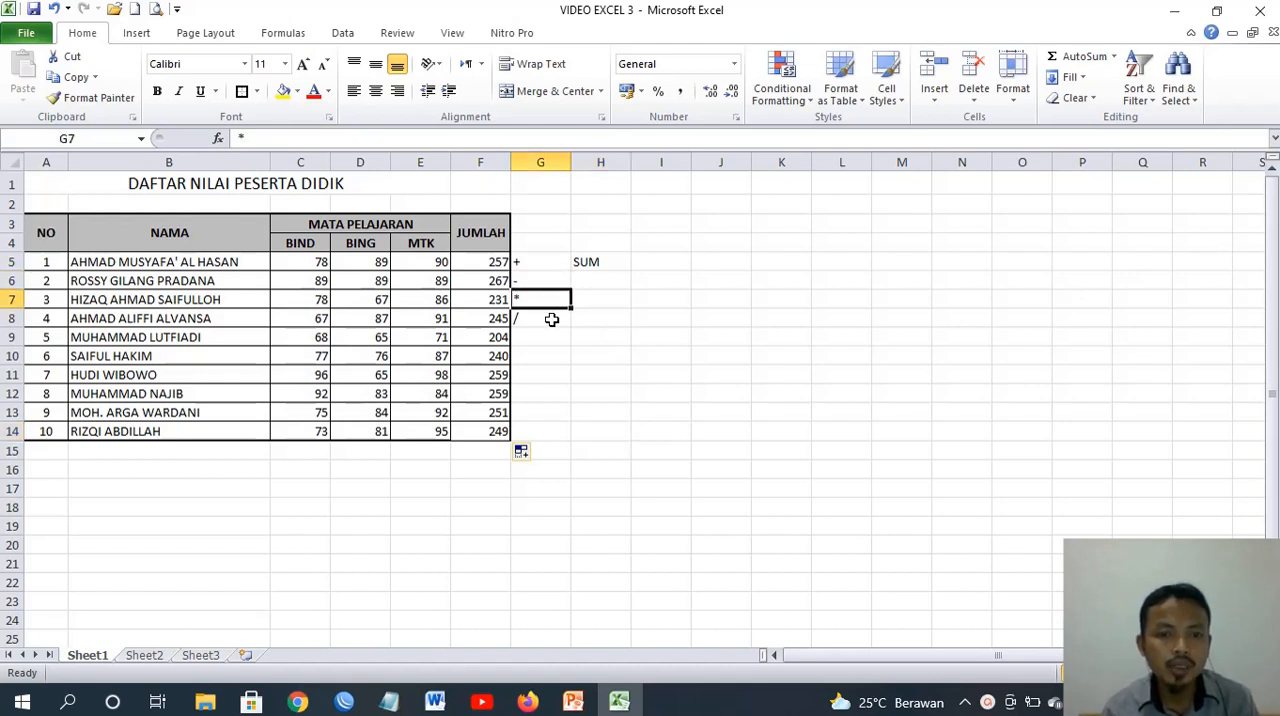
{"action": "left_click", "coordinate": [551, 318]}
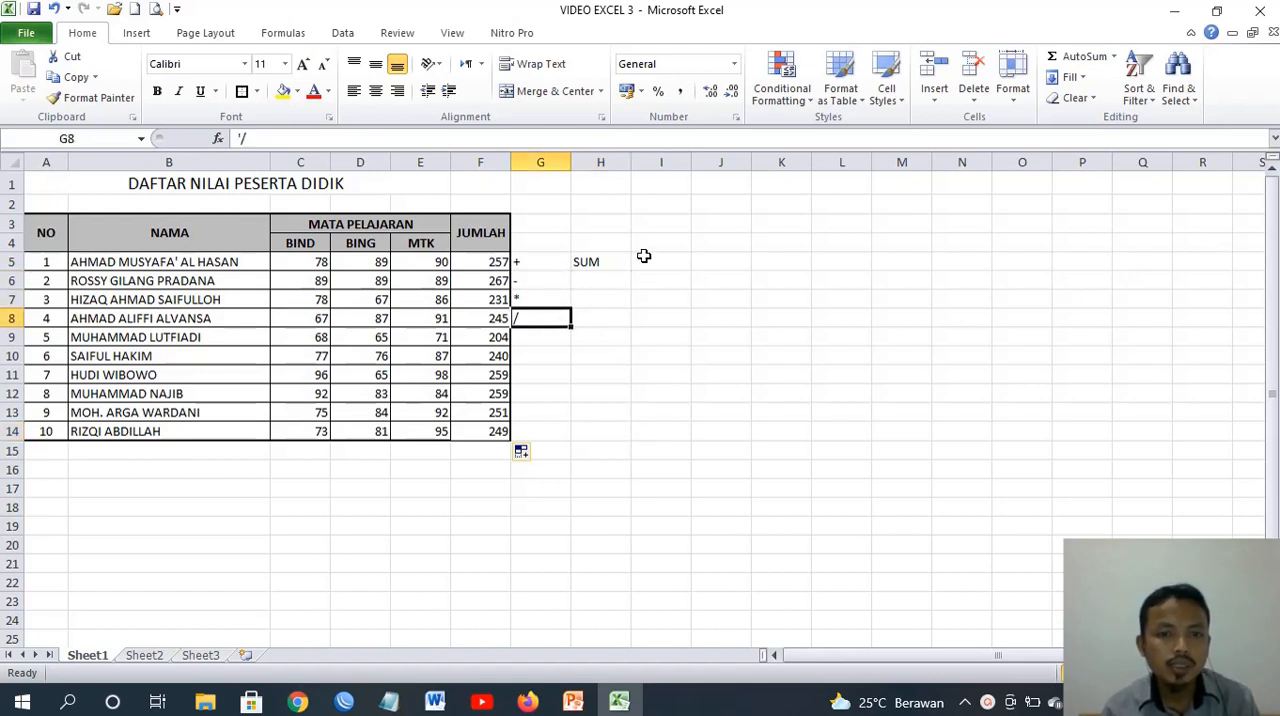
{"action": "left_click", "coordinate": [480, 261]}
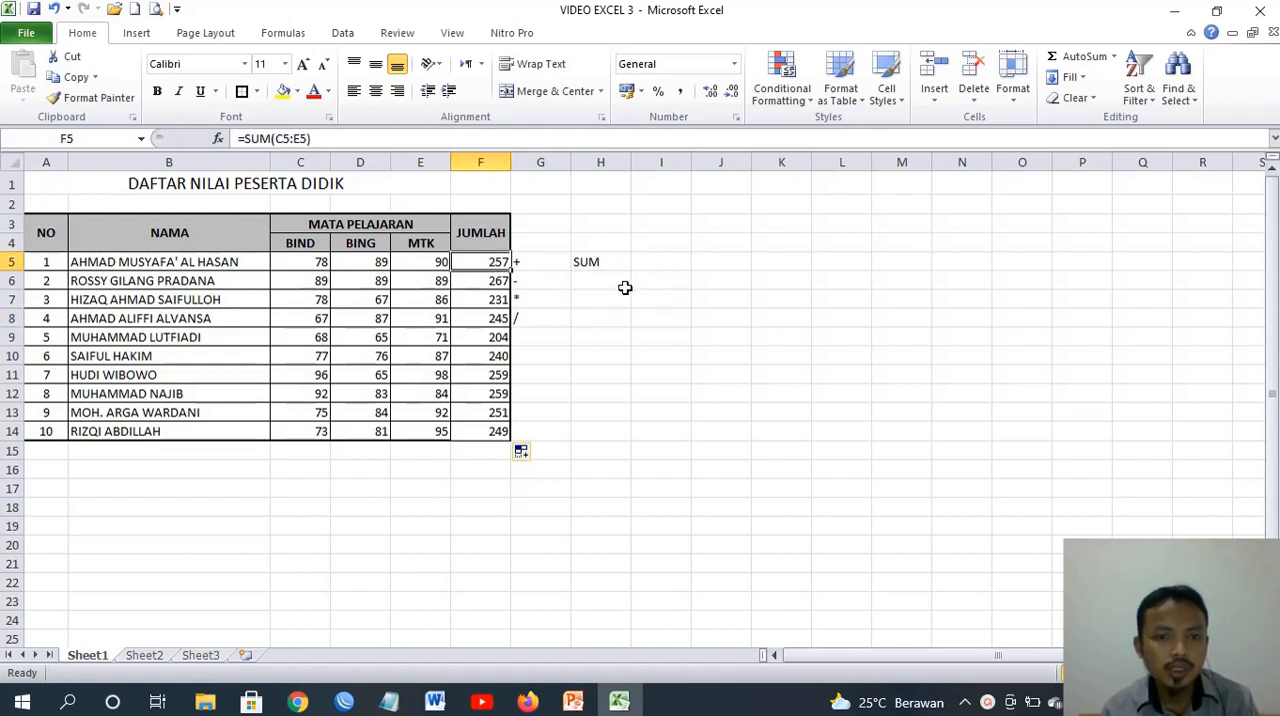
Enter the subtraction formula =E5-D5 in I5, using the first student's MTK and BING scores
{"action": "left_click", "coordinate": [681, 262]}
{"action": "type", "text": "="}
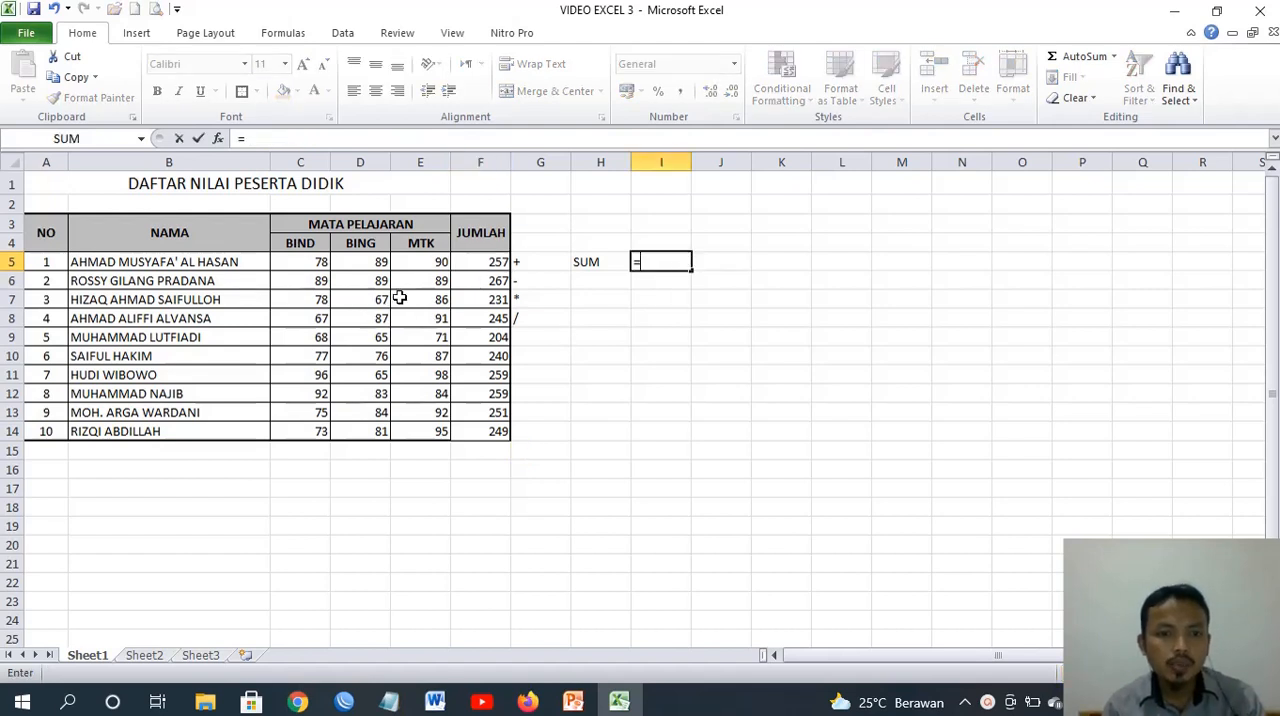
{"action": "left_click", "coordinate": [421, 266]}
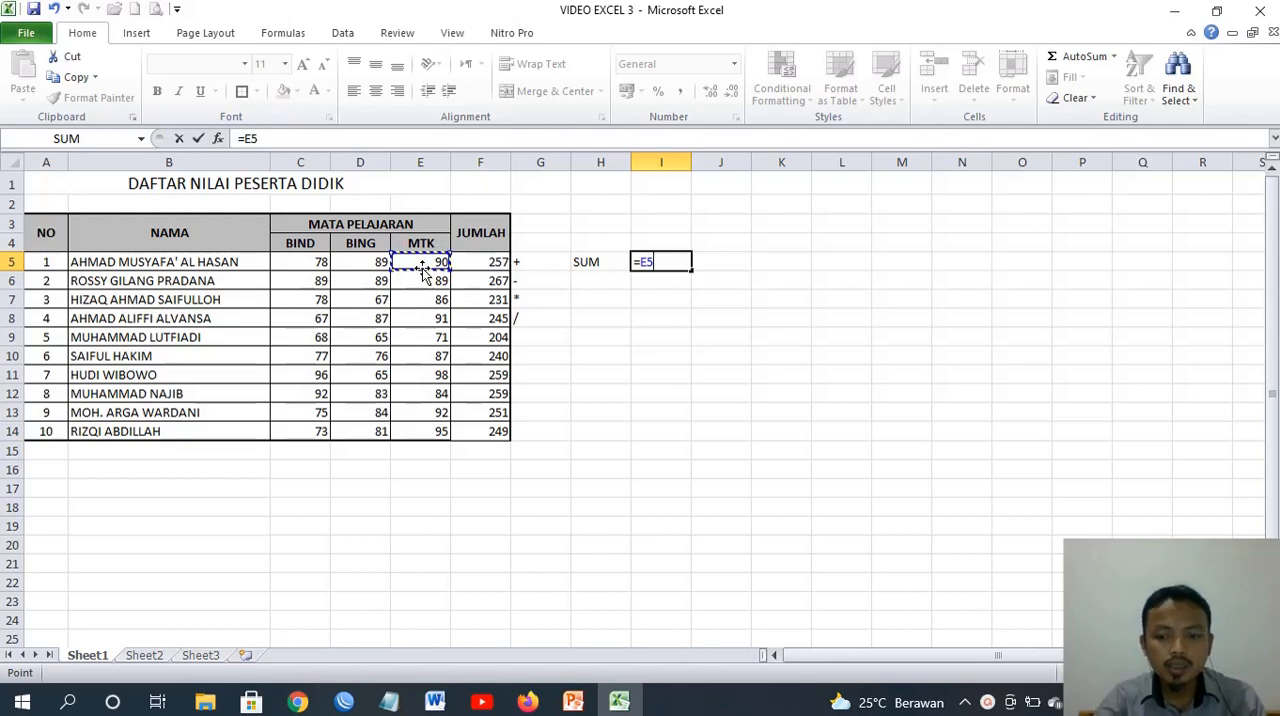
{"action": "type", "text": "-"}
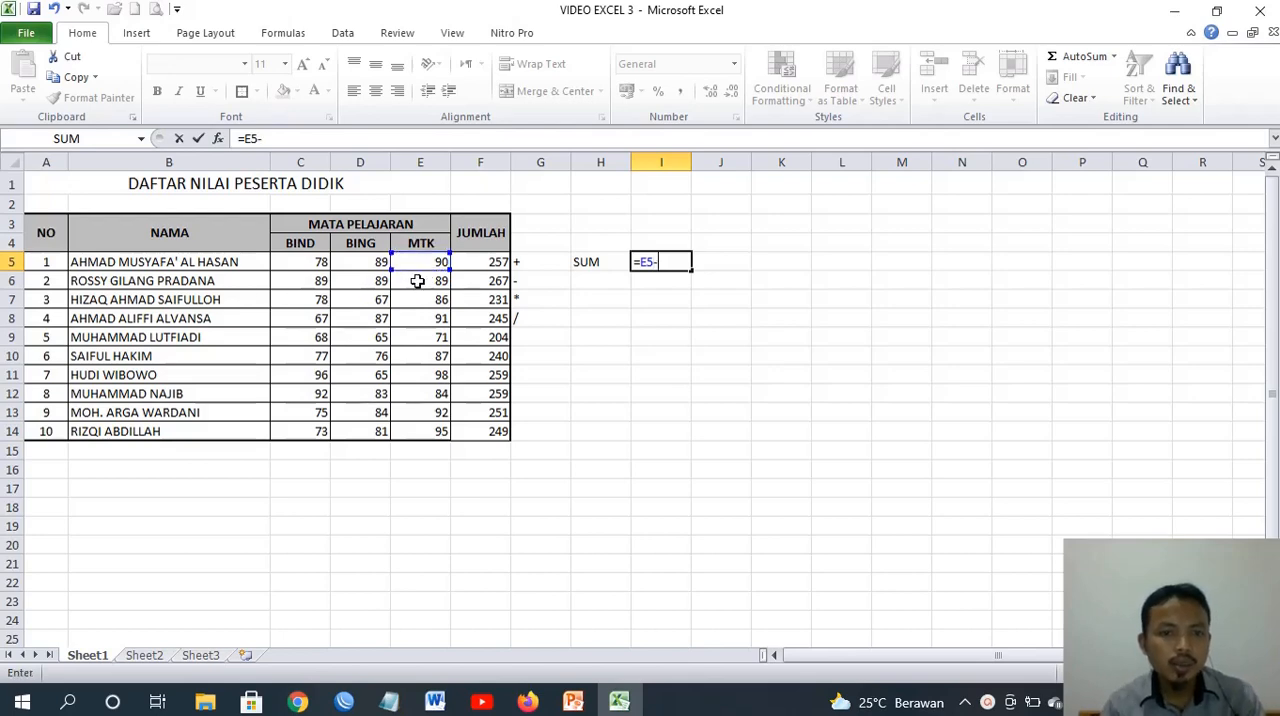
{"action": "left_click", "coordinate": [366, 262]}
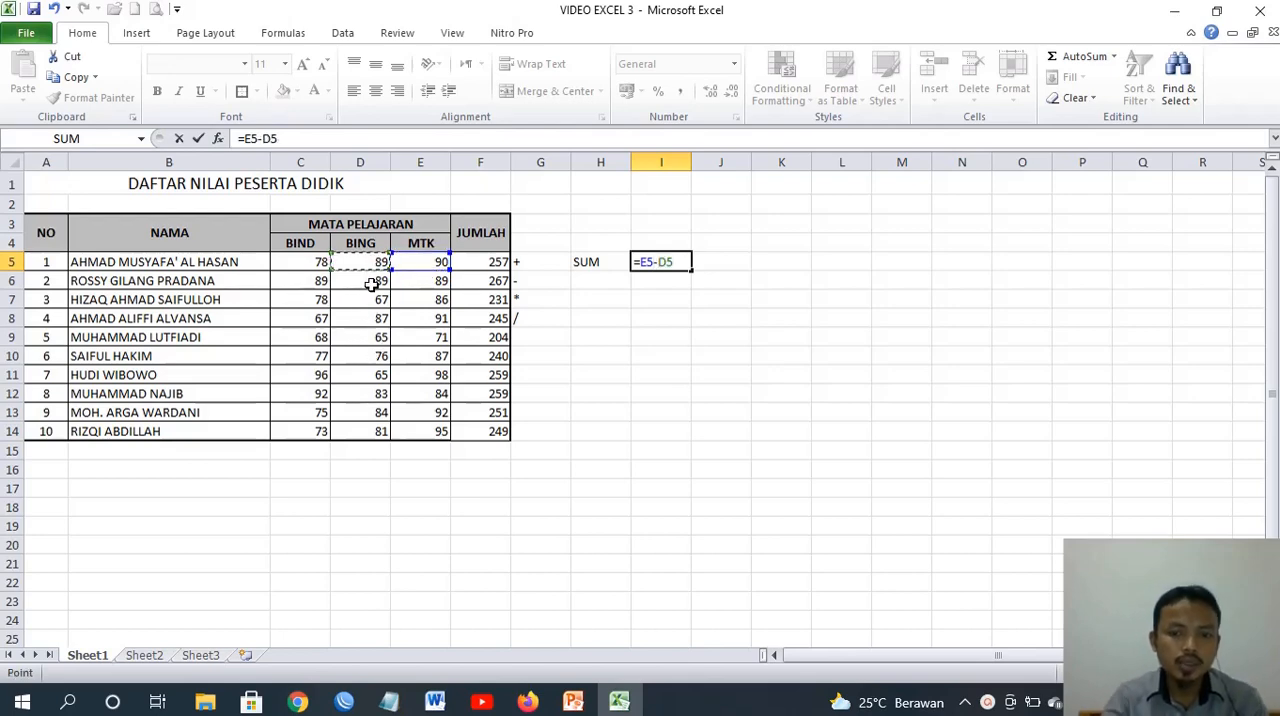
{"action": "key", "text": "Return"}
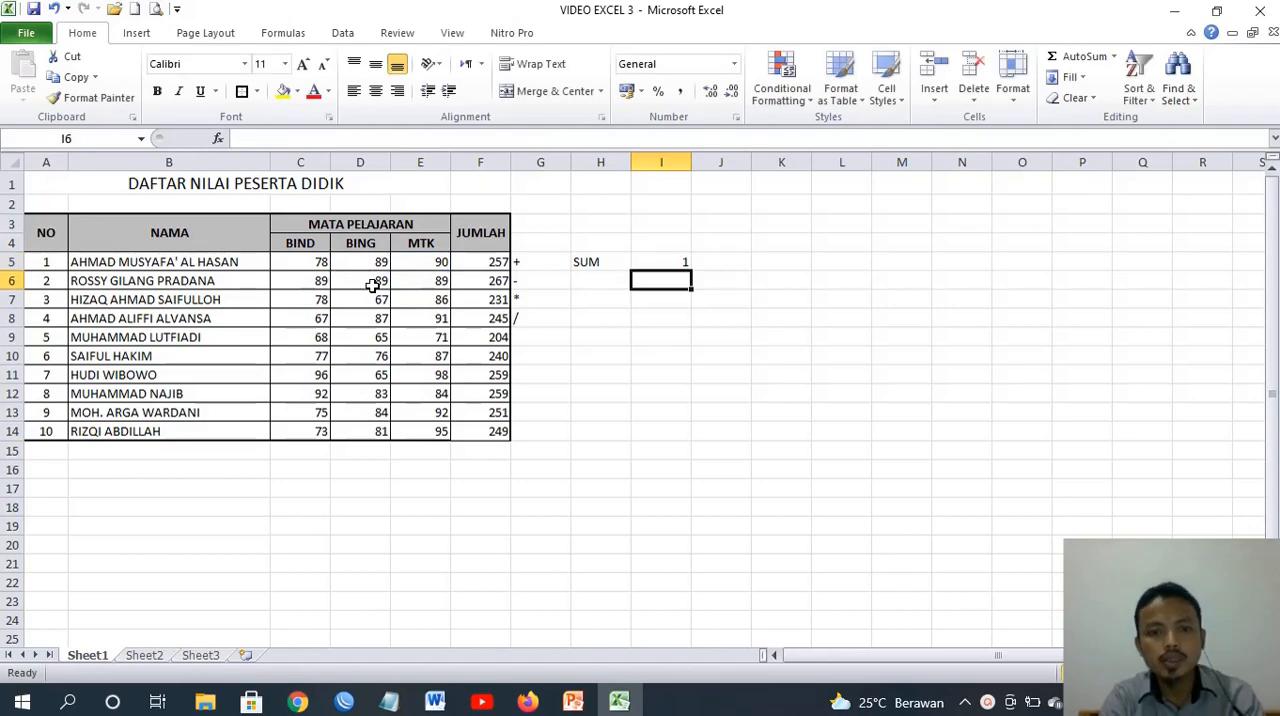
Change the formula in I5 to the multiplication =E5*D5
{"action": "left_click", "coordinate": [675, 264]}
{"action": "left_click", "coordinate": [262, 139]}
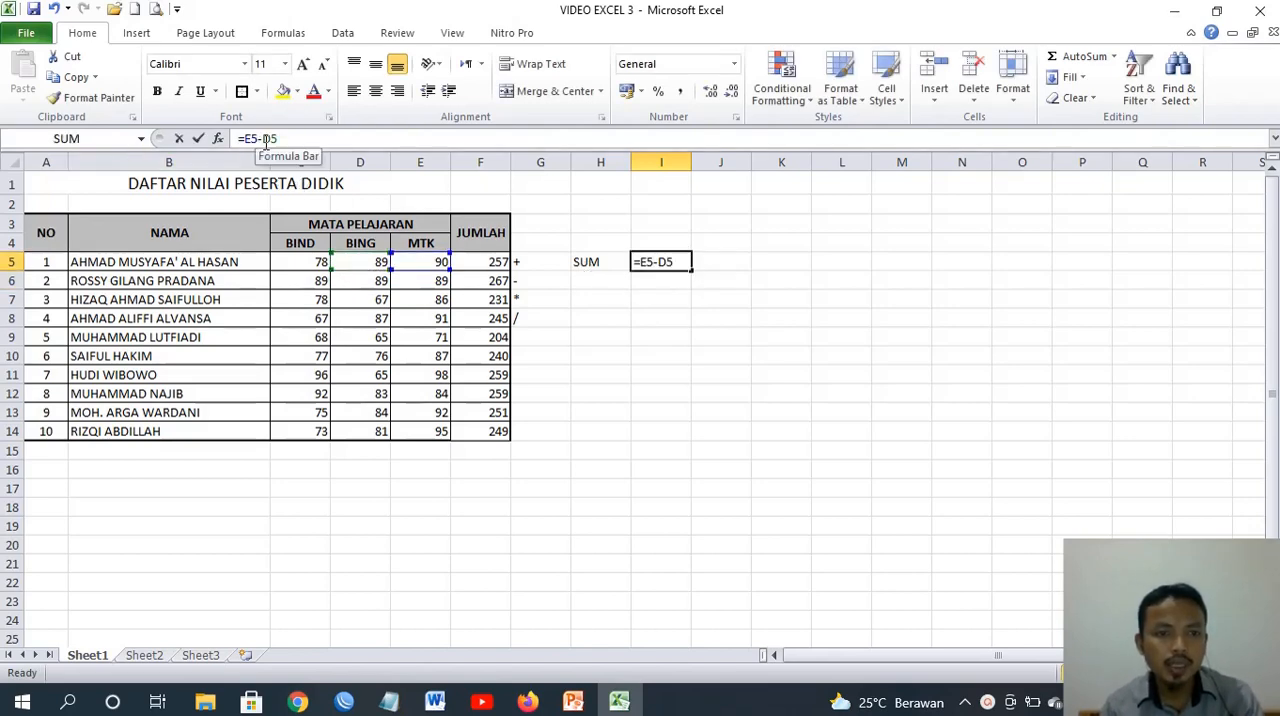
{"action": "key", "text": "BackSpace"}
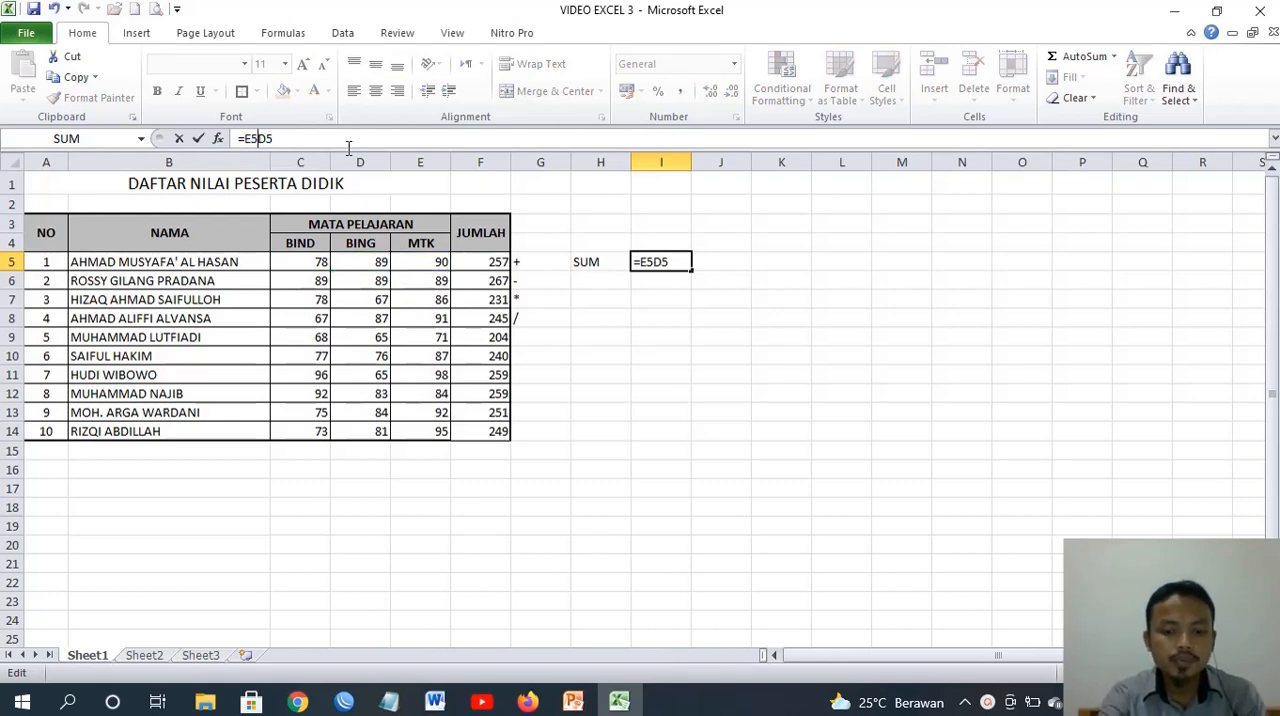
{"action": "type", "text": "*"}
{"action": "key", "text": "Return"}
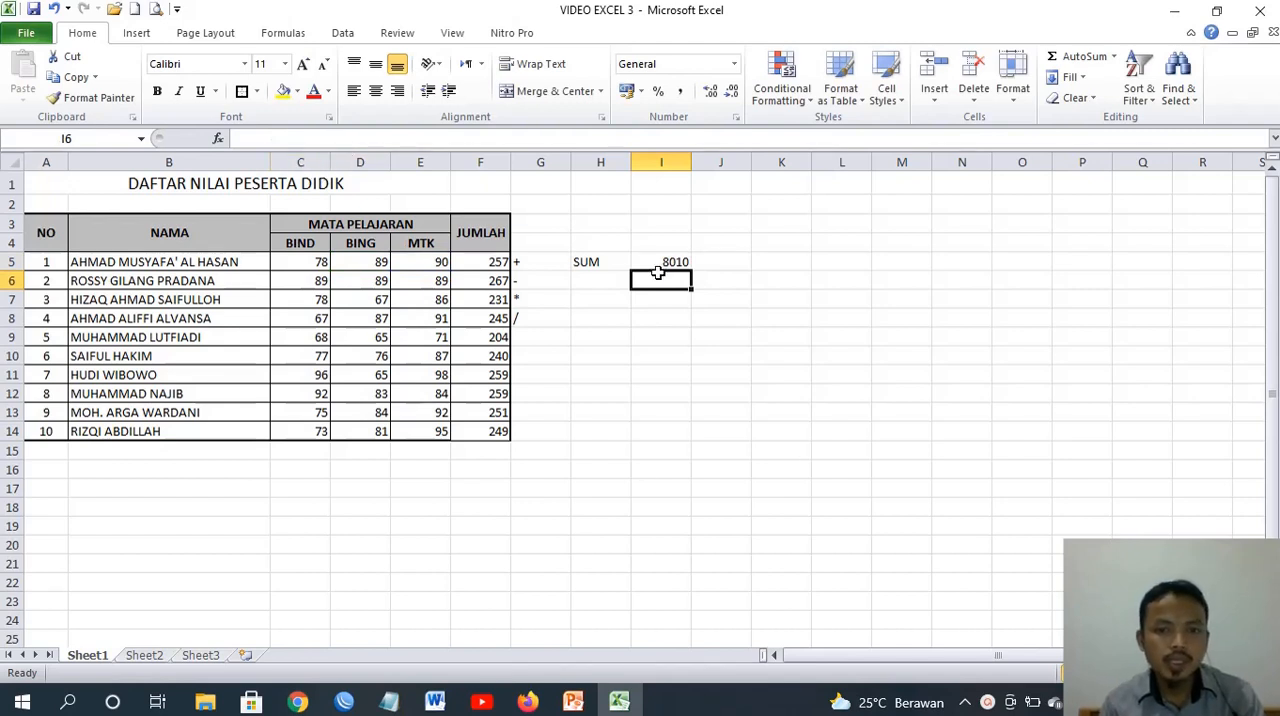
Clear the operator symbols, the SUM note and the test formula from G5:I9
{"action": "left_click_drag", "start_coordinate": [524, 267], "coordinate": [669, 322]}
{"action": "key", "text": "Delete"}
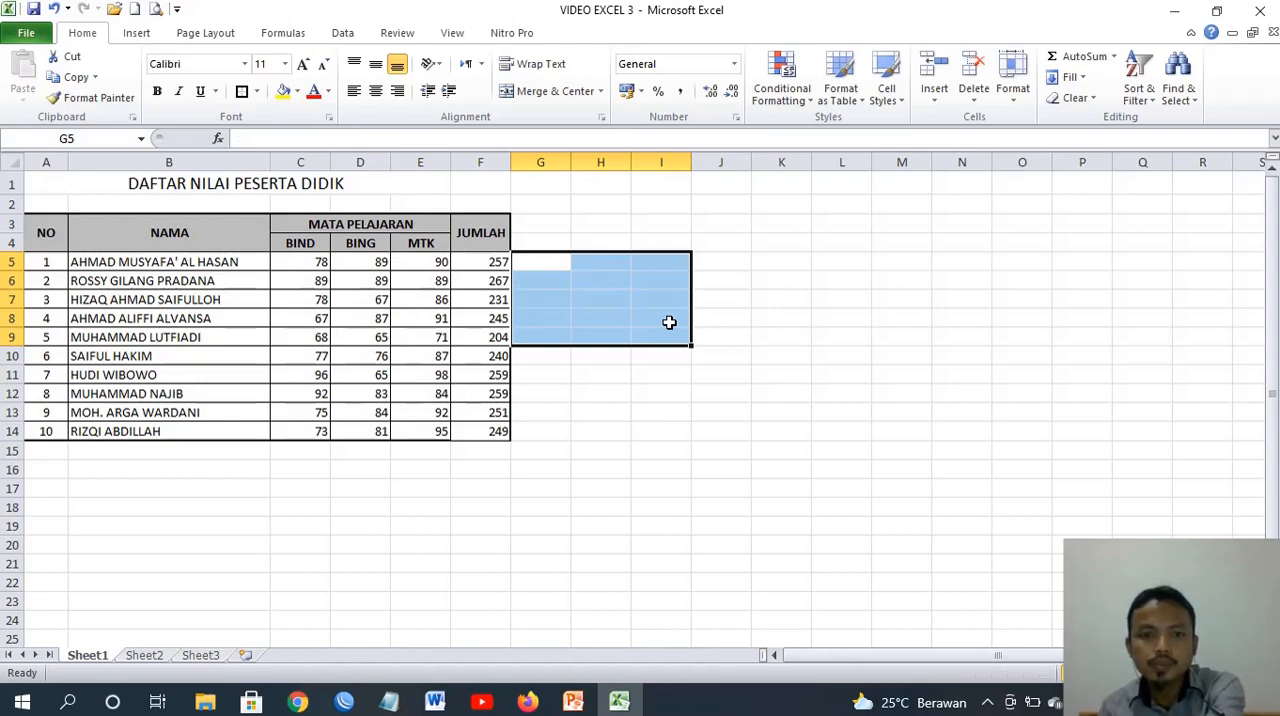
{"action": "left_click", "coordinate": [720, 265]}
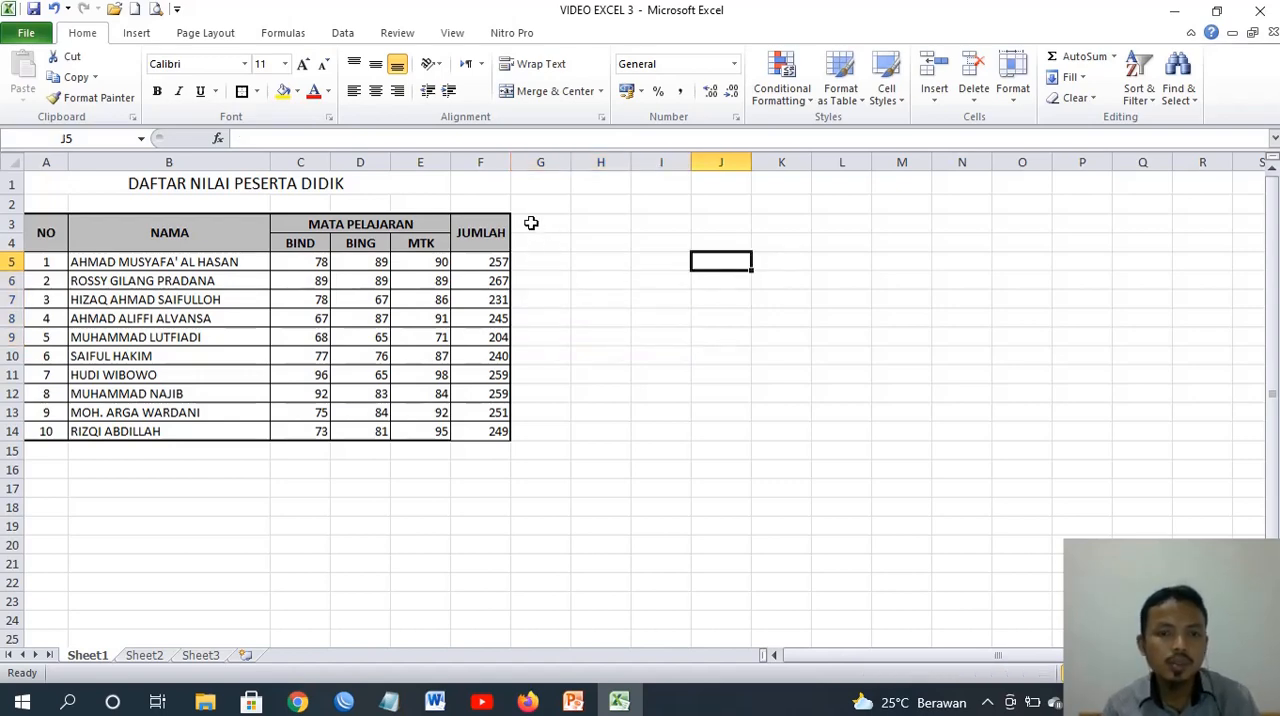
Enter the column header RATA-RATA in G3, beside the JUMLAH header
{"action": "left_click_drag", "start_coordinate": [531, 223], "coordinate": [534, 240]}
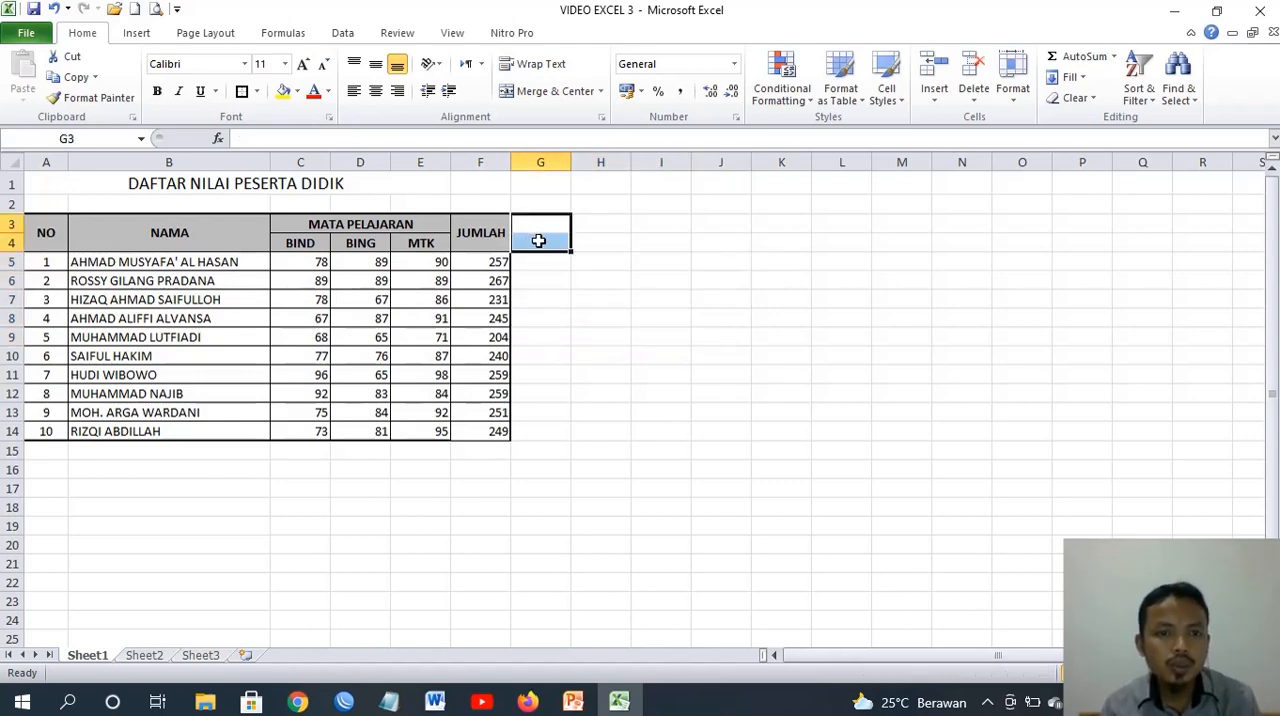
{"action": "left_click", "coordinate": [543, 223]}
{"action": "type", "text": "RATA"}
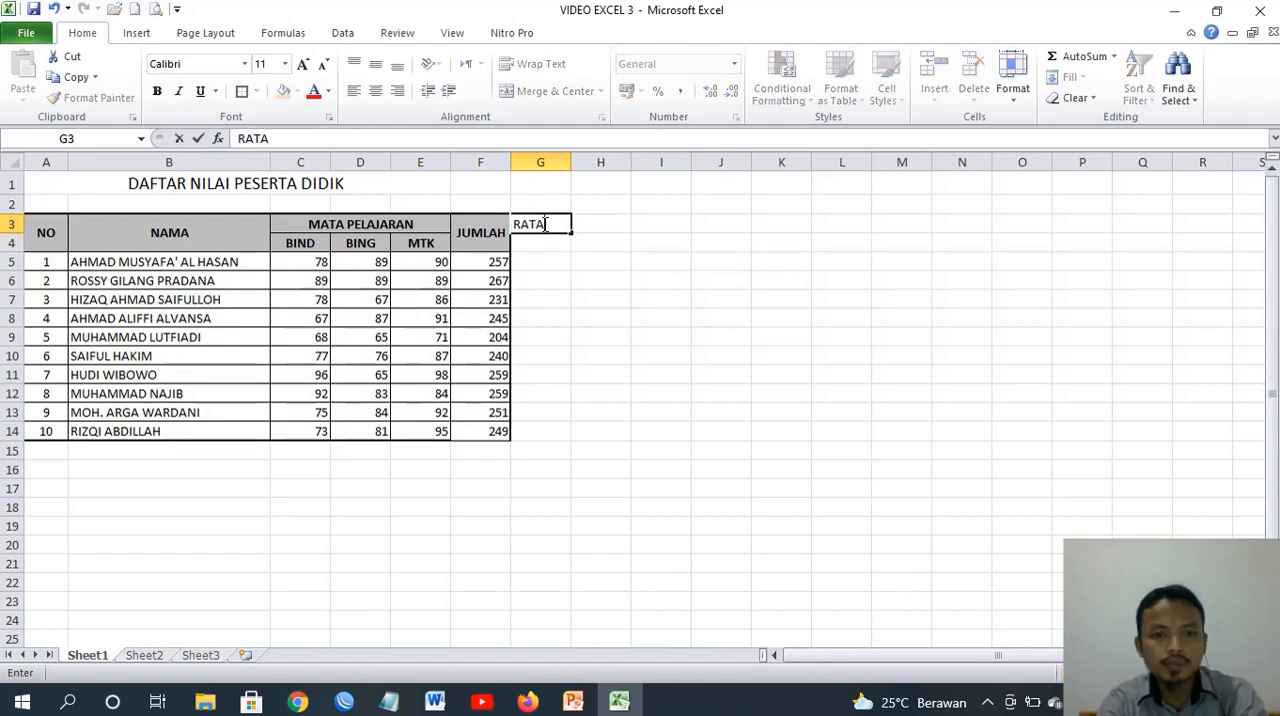
{"action": "type", "text": "-RATA"}
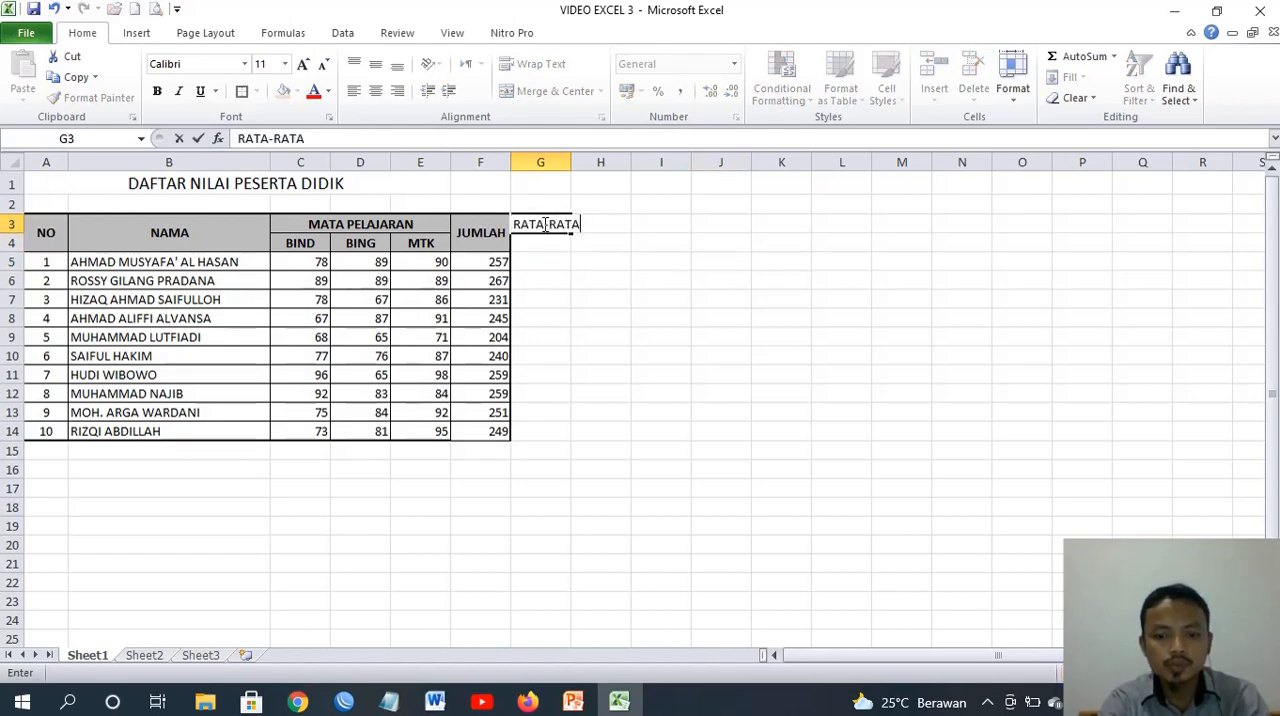
{"action": "key", "text": "Return"}
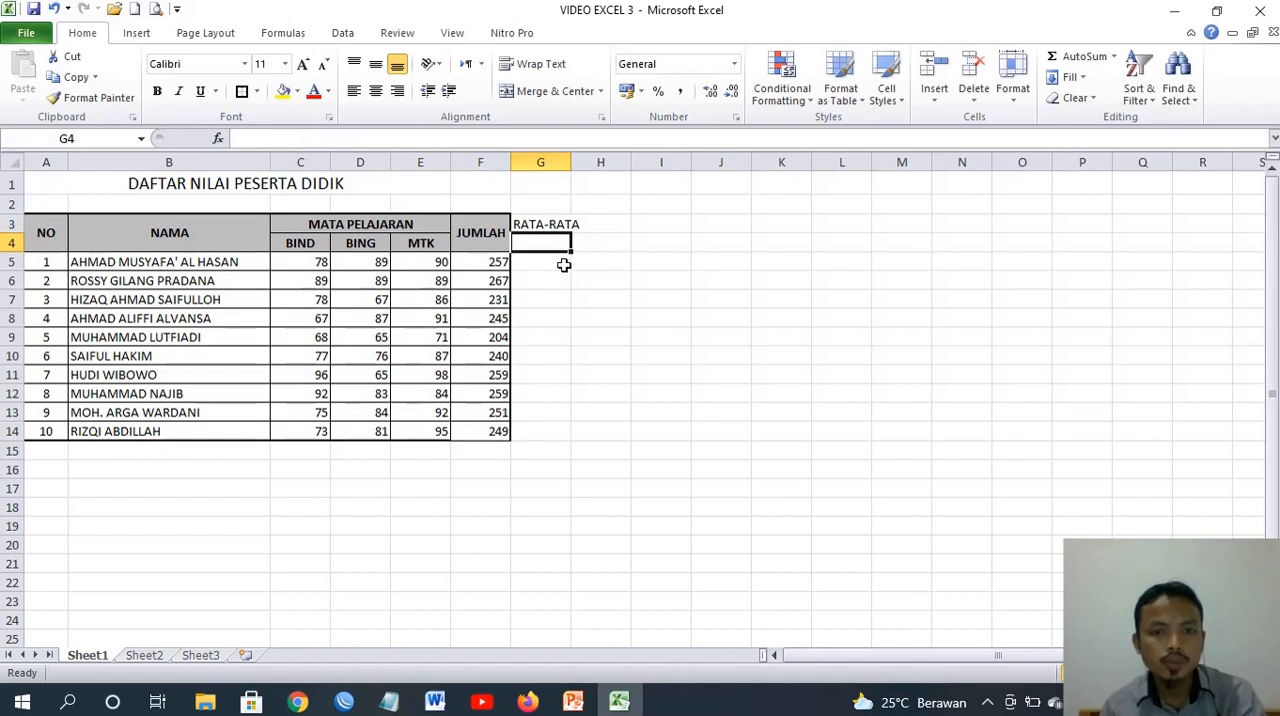
Copy the JUMLAH column's formatting from F3:F14 onto G3:G14 and wrap the RATA-RATA header text
{"action": "left_click_drag", "start_coordinate": [560, 228], "coordinate": [550, 243]}
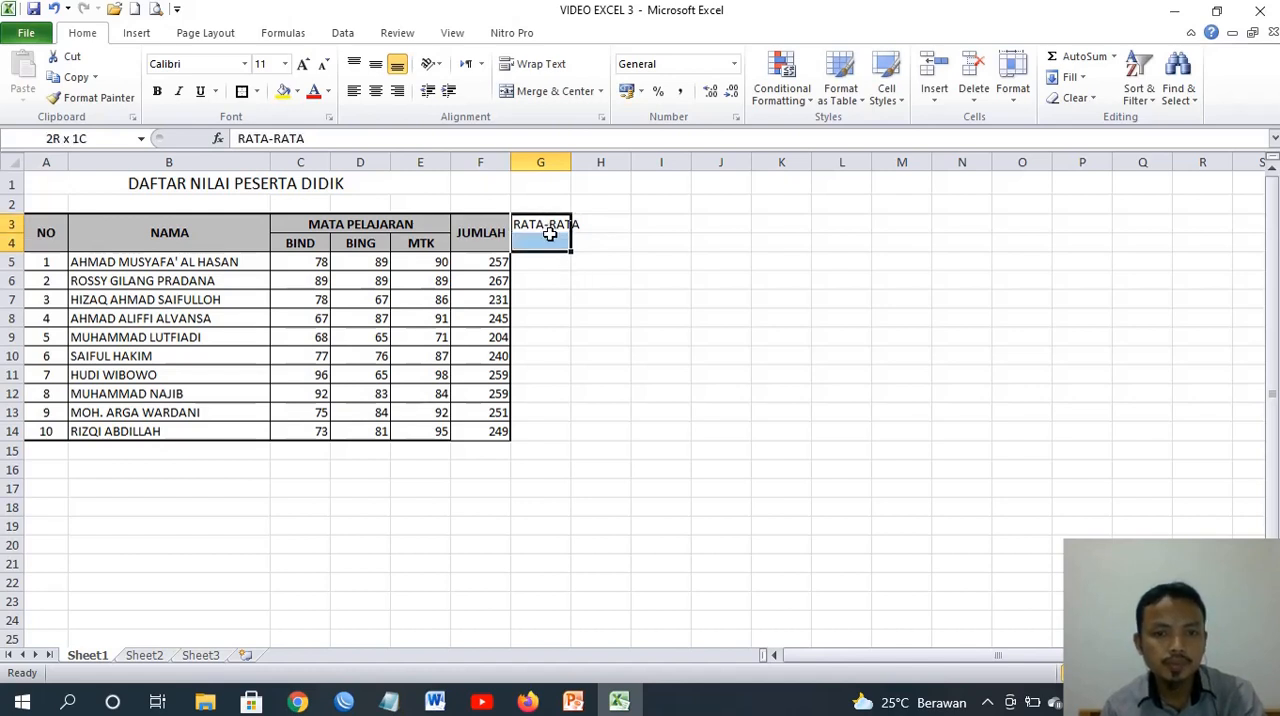
{"action": "left_click", "coordinate": [493, 244]}
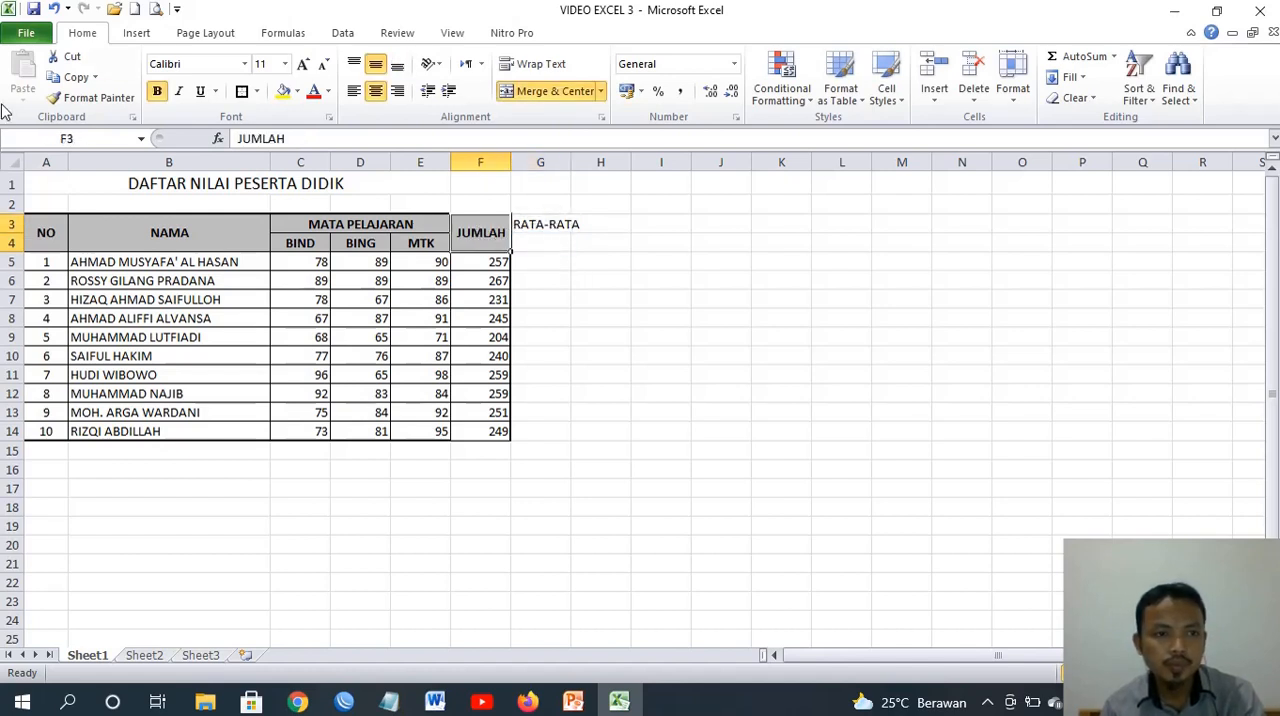
{"action": "left_click_drag", "start_coordinate": [469, 229], "coordinate": [471, 434]}
{"action": "left_click", "coordinate": [99, 97]}
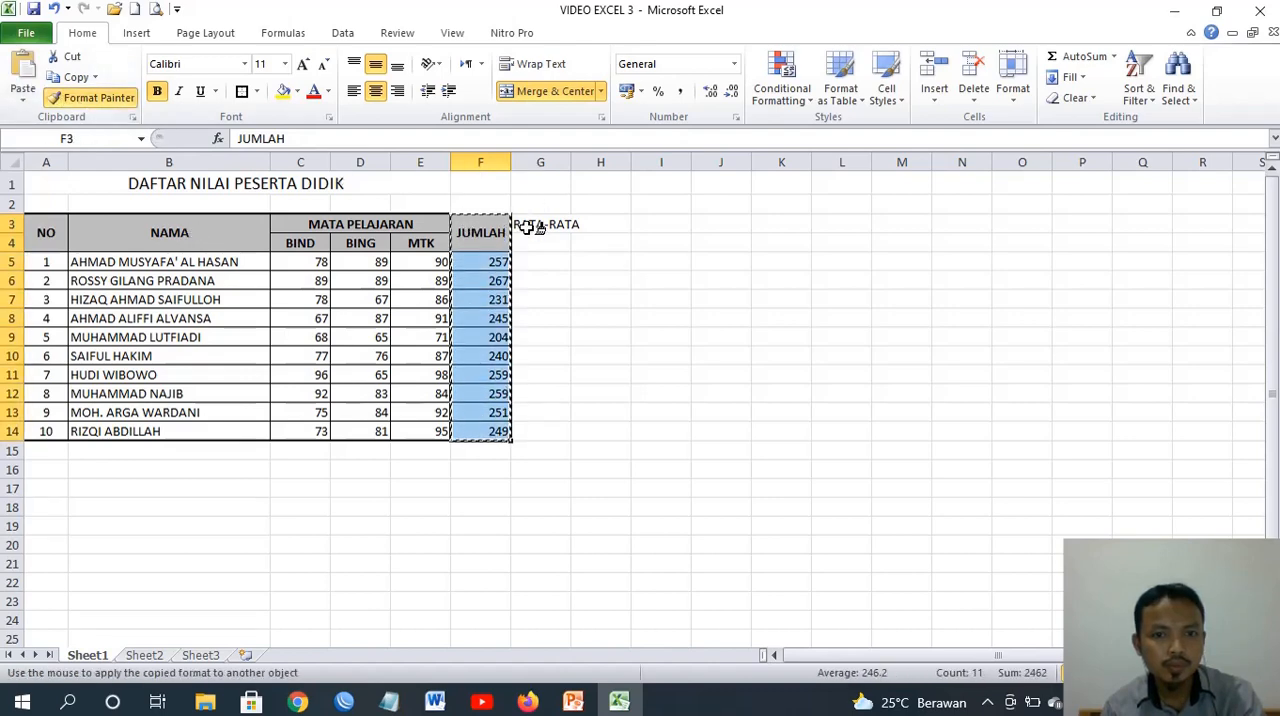
{"action": "left_click_drag", "start_coordinate": [524, 226], "coordinate": [526, 436]}
{"action": "left_click", "coordinate": [627, 262]}
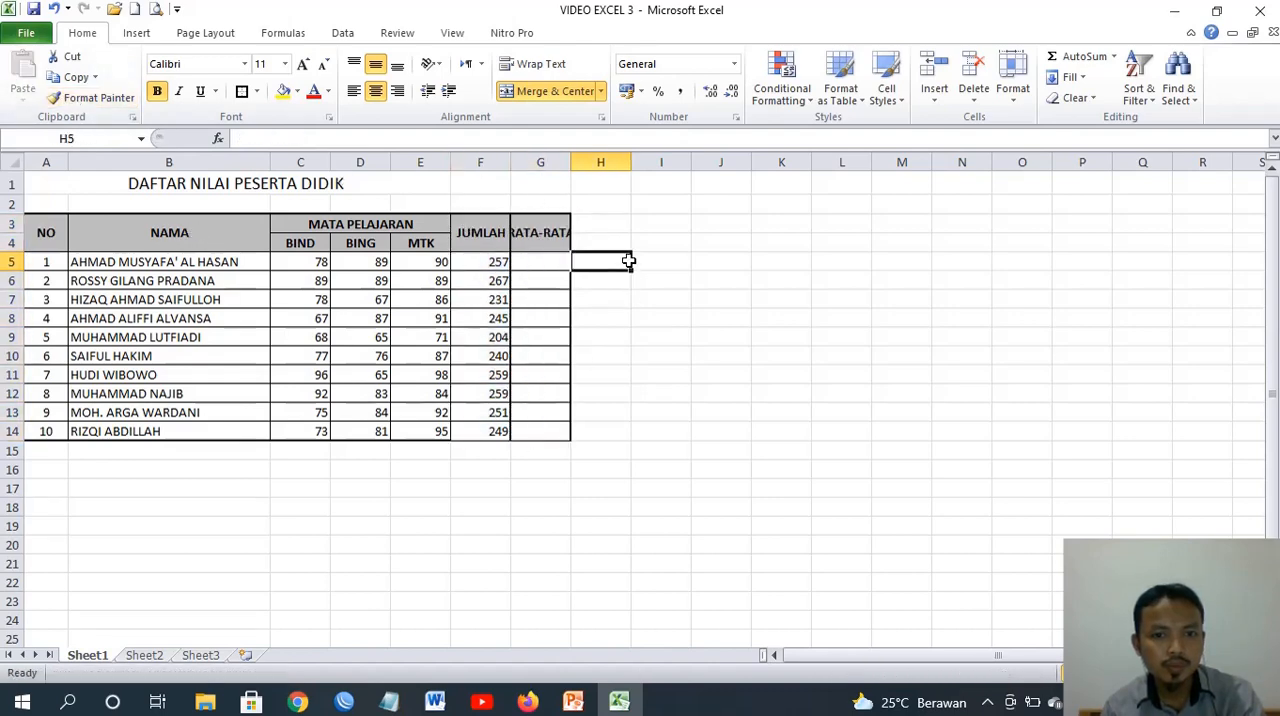
{"action": "left_click", "coordinate": [534, 242]}
{"action": "left_click", "coordinate": [514, 63]}
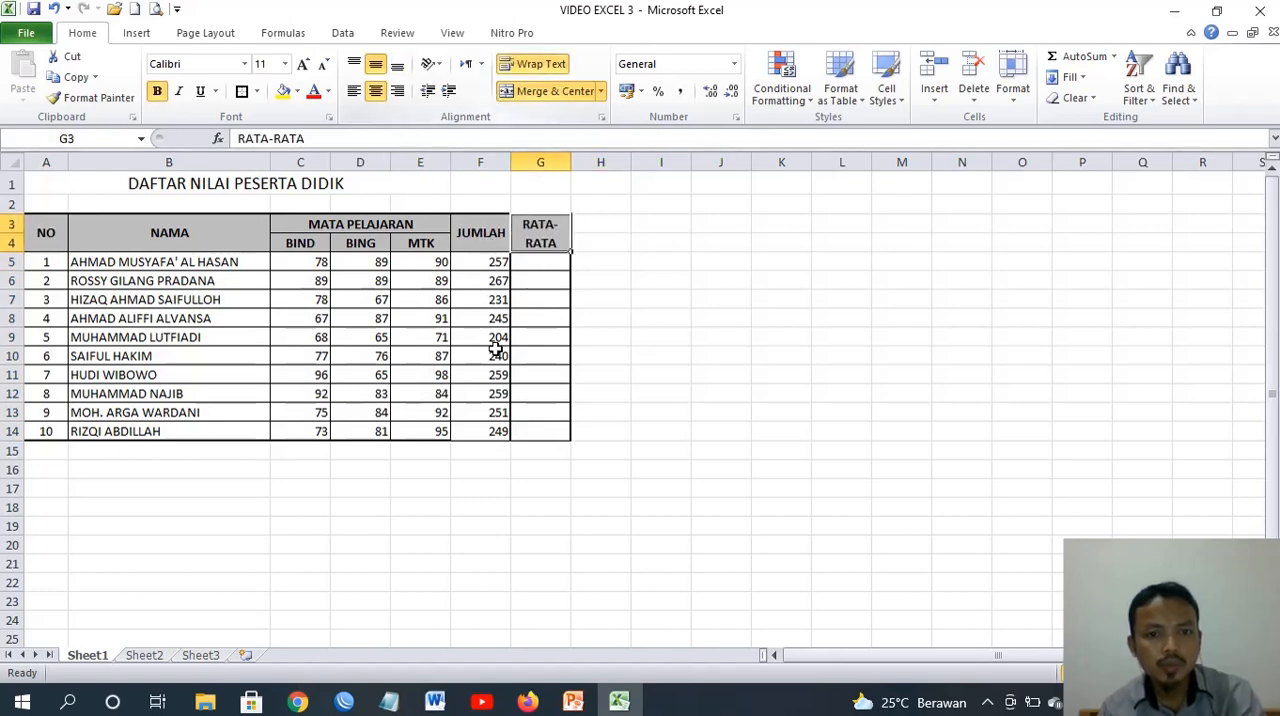
Enter the average formula =F5/3 in G5 and fill it down the RATA-RATA column to G14
{"action": "left_click", "coordinate": [549, 264]}
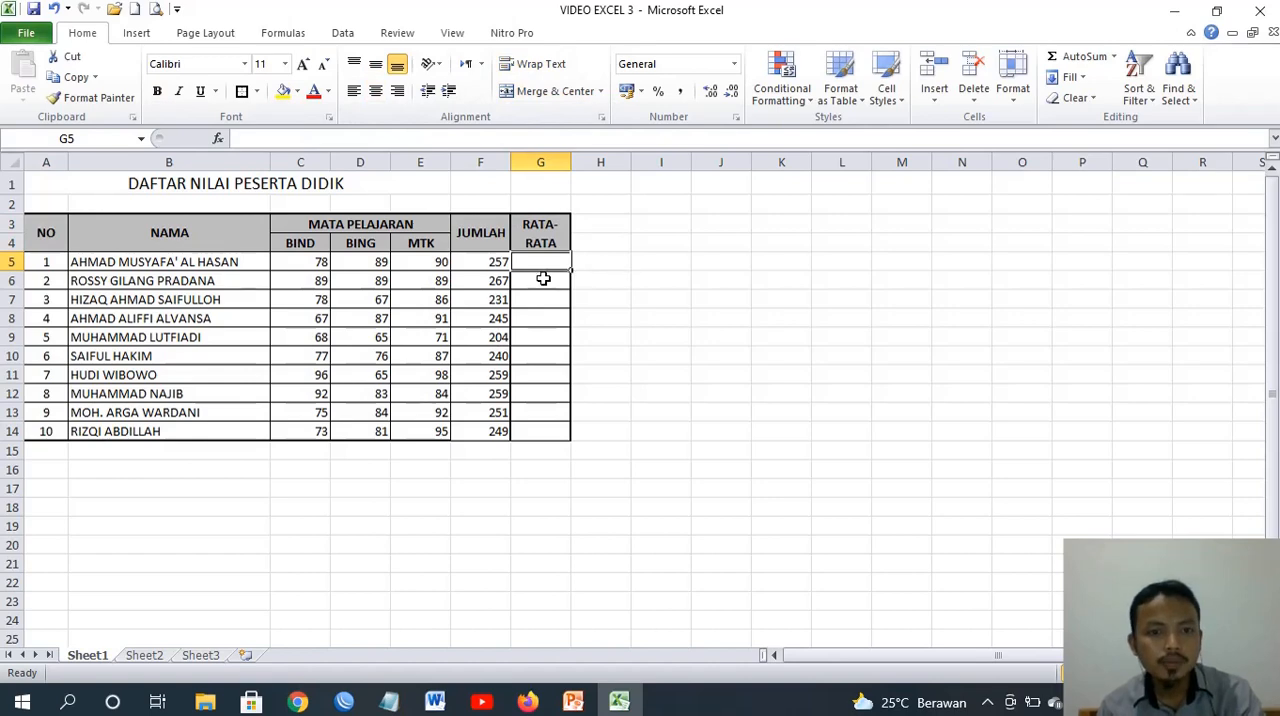
{"action": "left_click", "coordinate": [479, 264]}
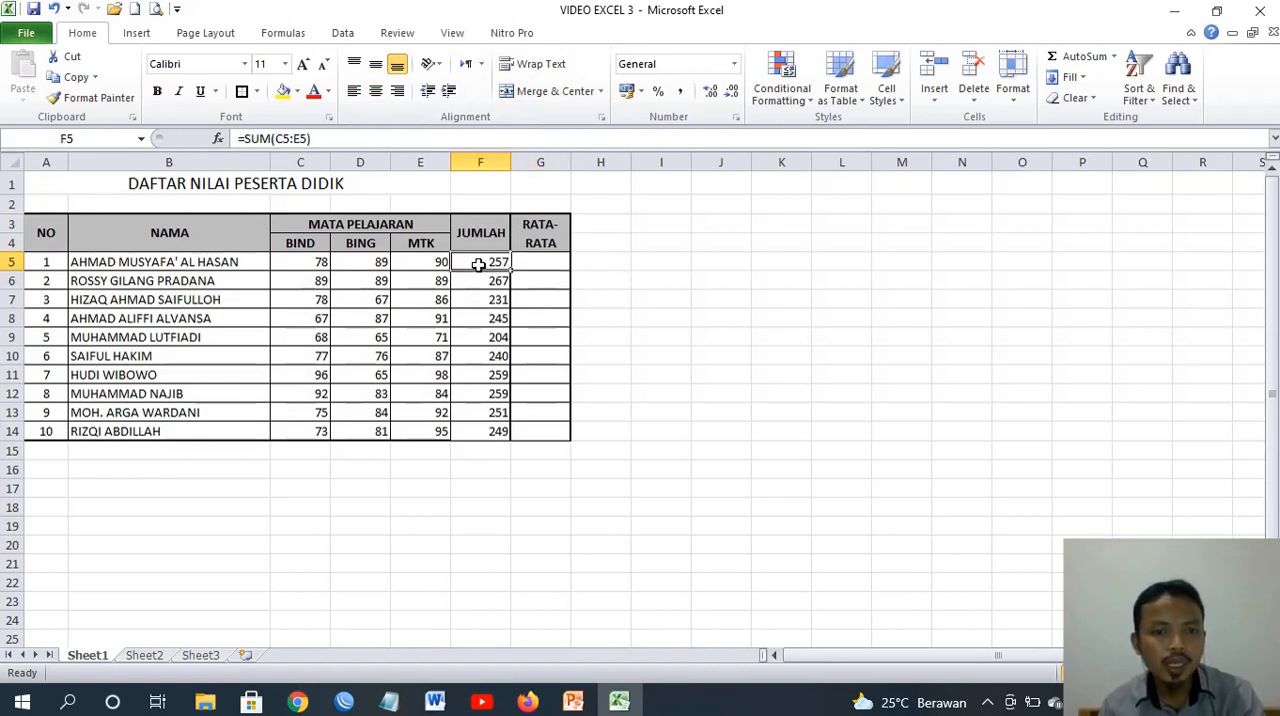
{"action": "left_click", "coordinate": [421, 264]}
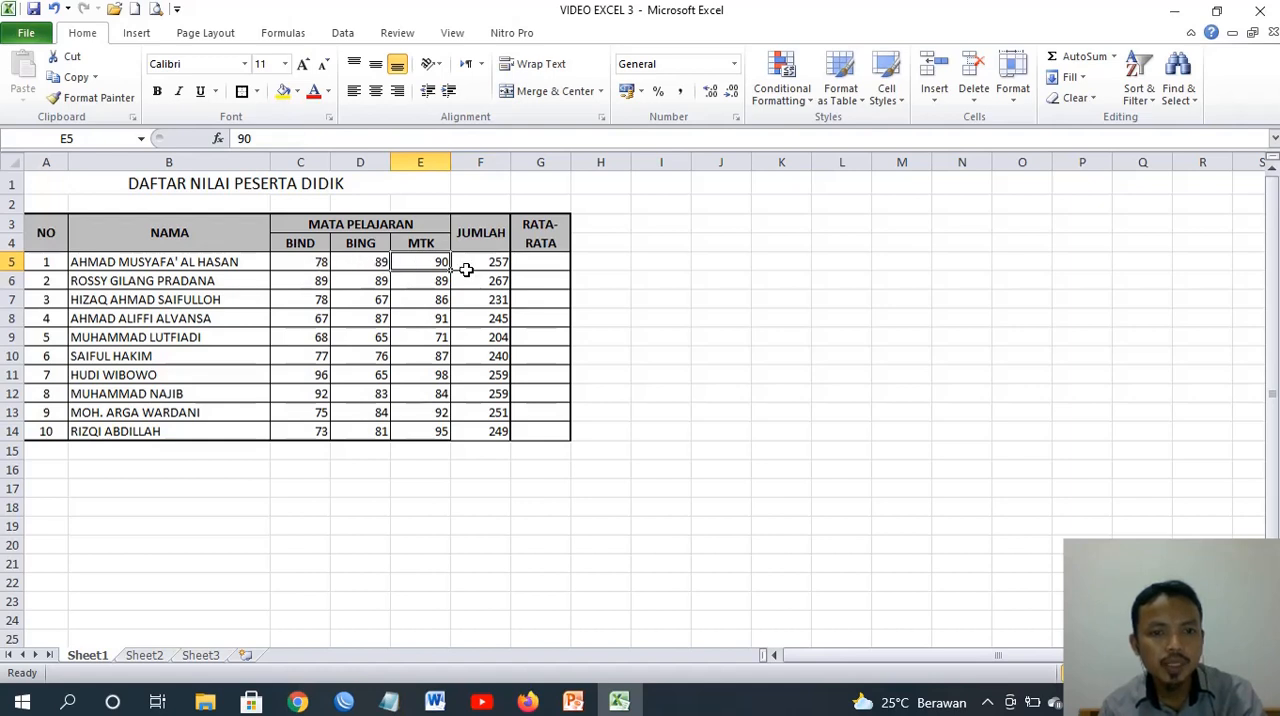
{"action": "left_click", "coordinate": [524, 265]}
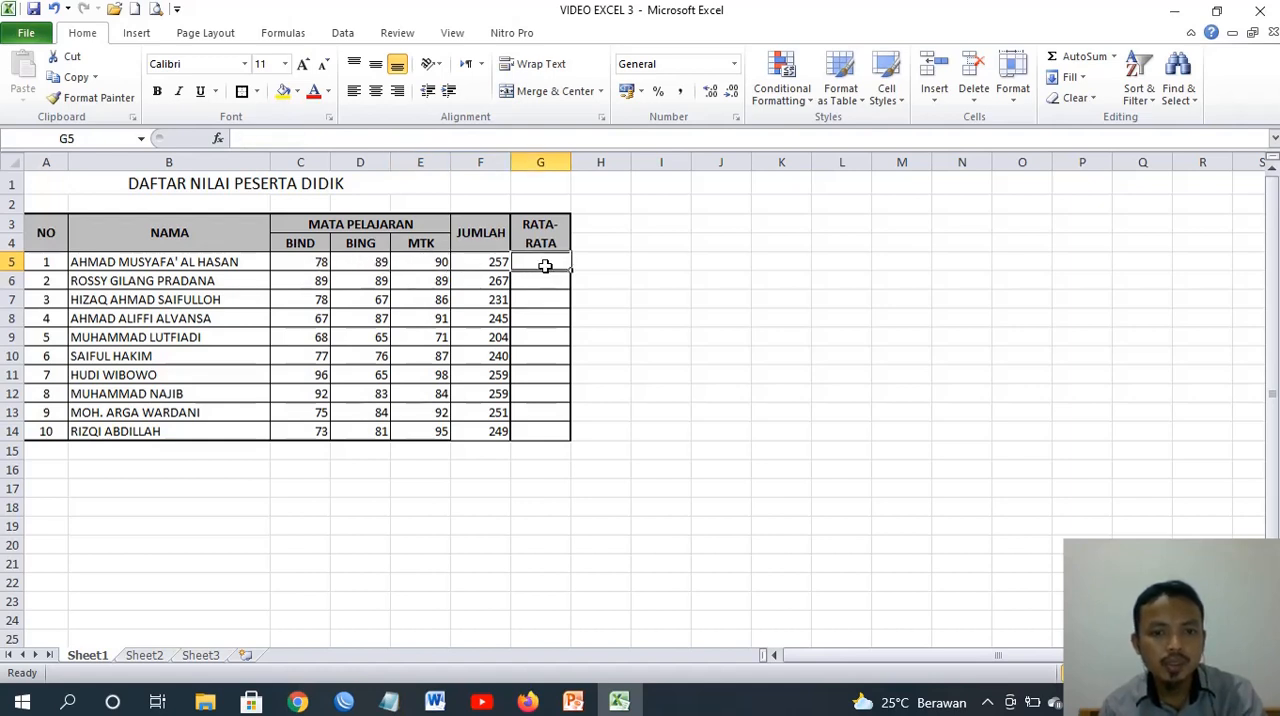
{"action": "type", "text": "="}
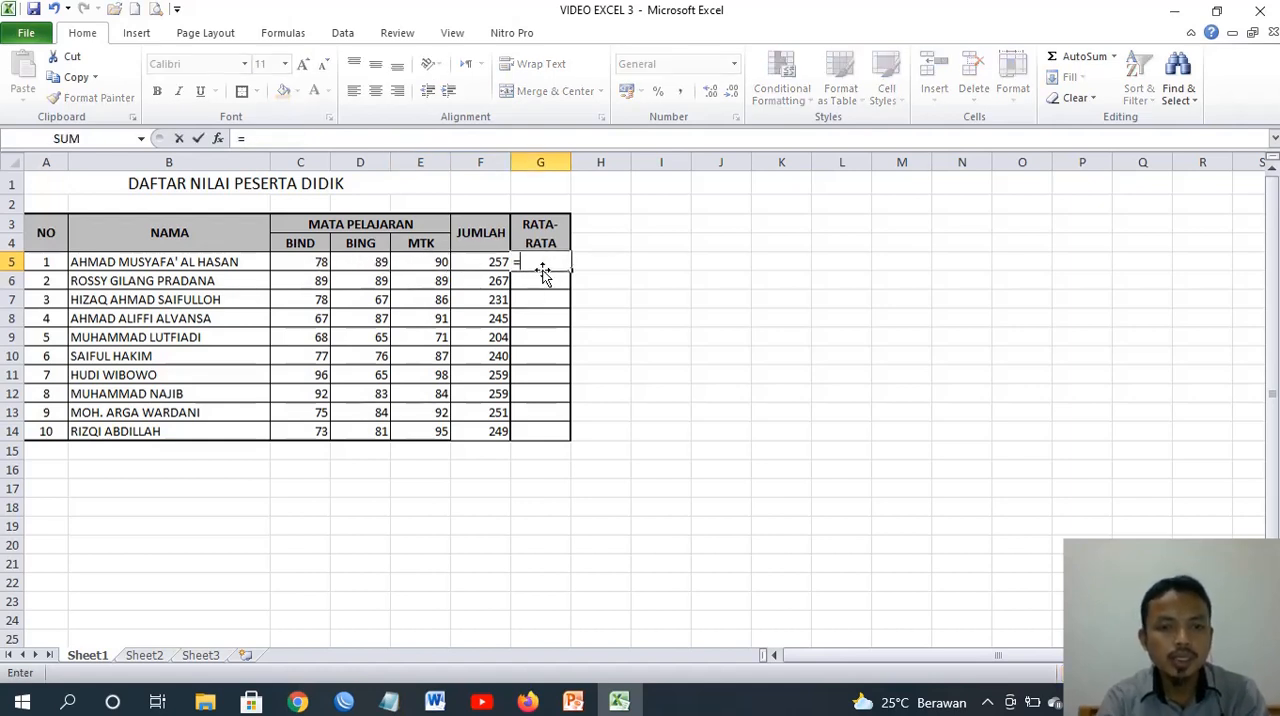
{"action": "left_click", "coordinate": [479, 262]}
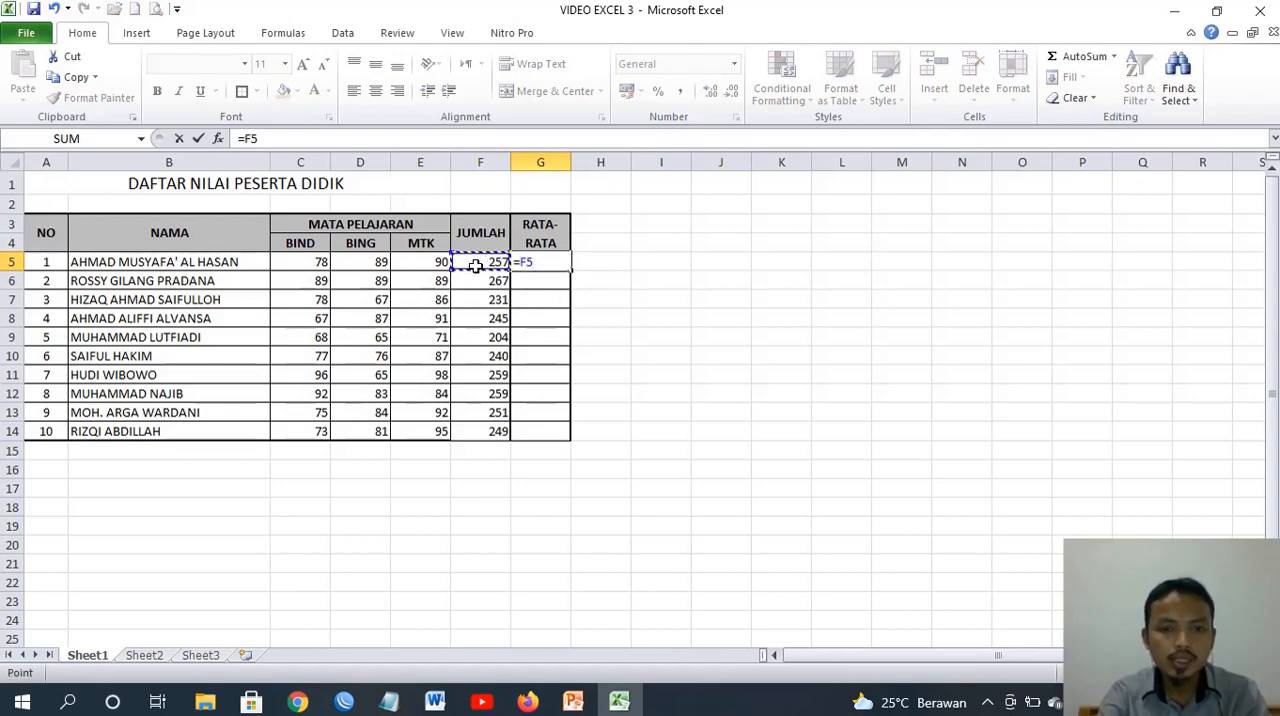
{"action": "type", "text": "/3"}
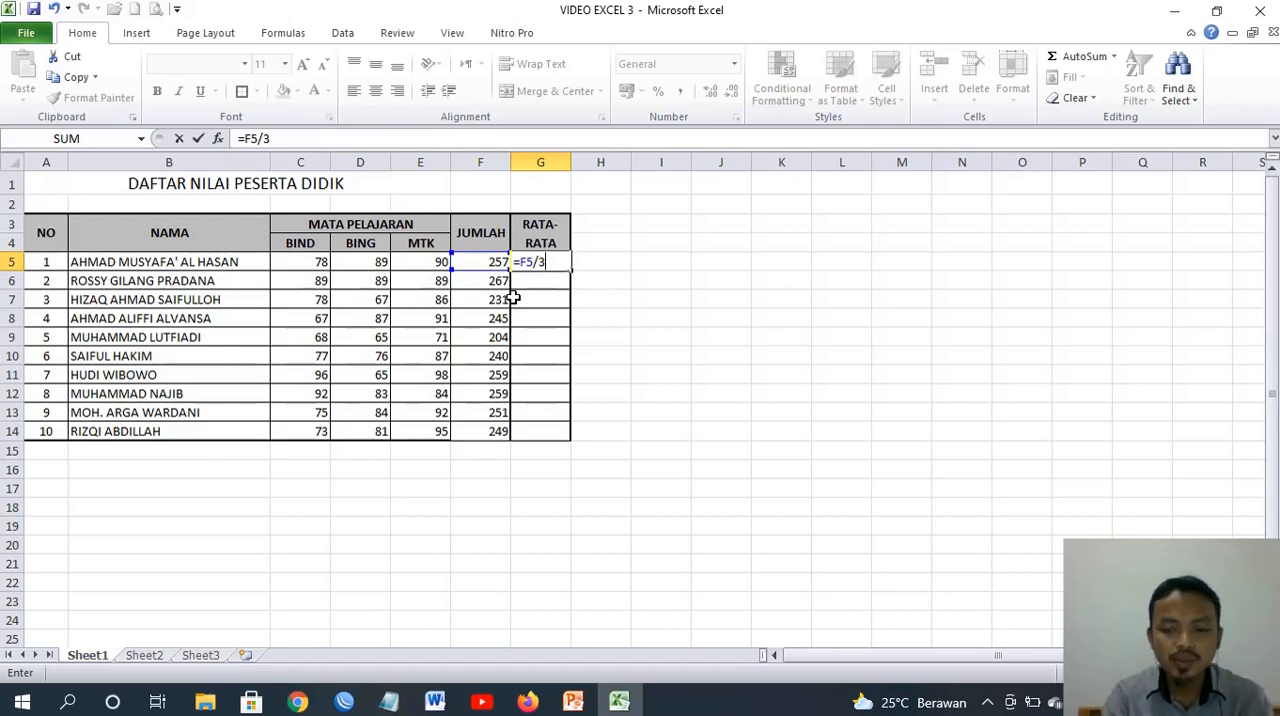
{"action": "key", "text": "Return"}
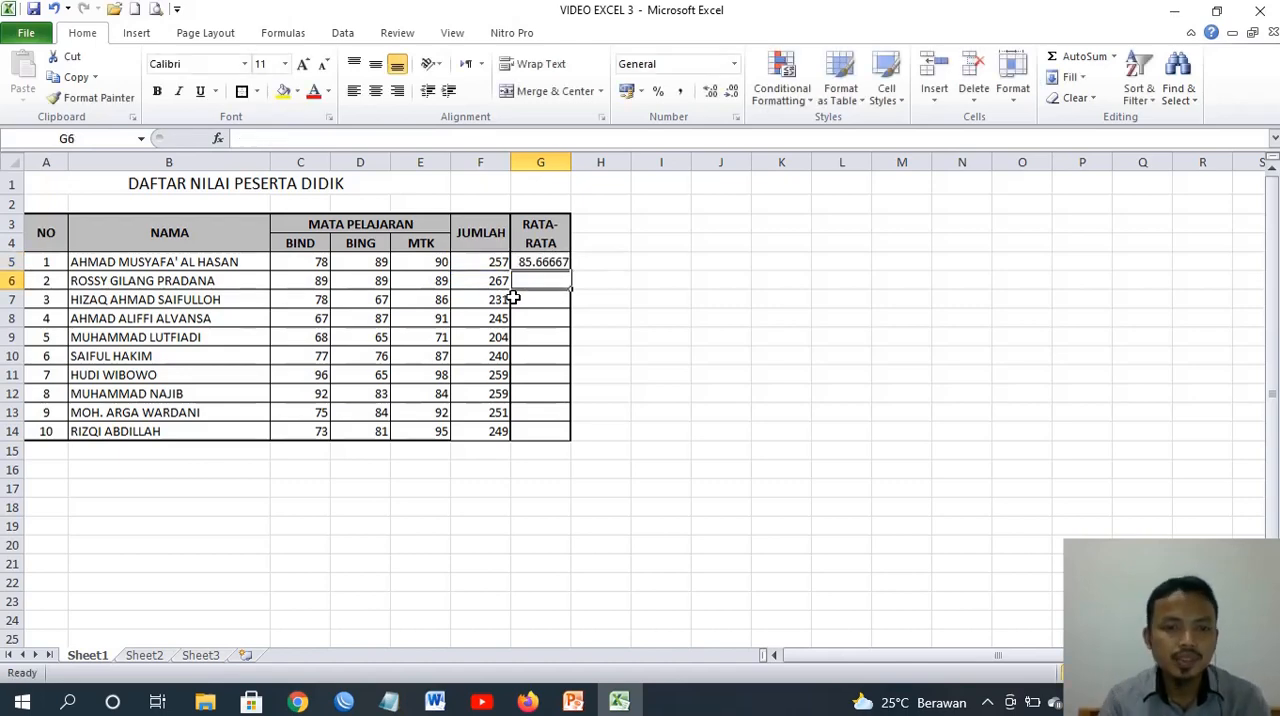
{"action": "left_click", "coordinate": [526, 266]}
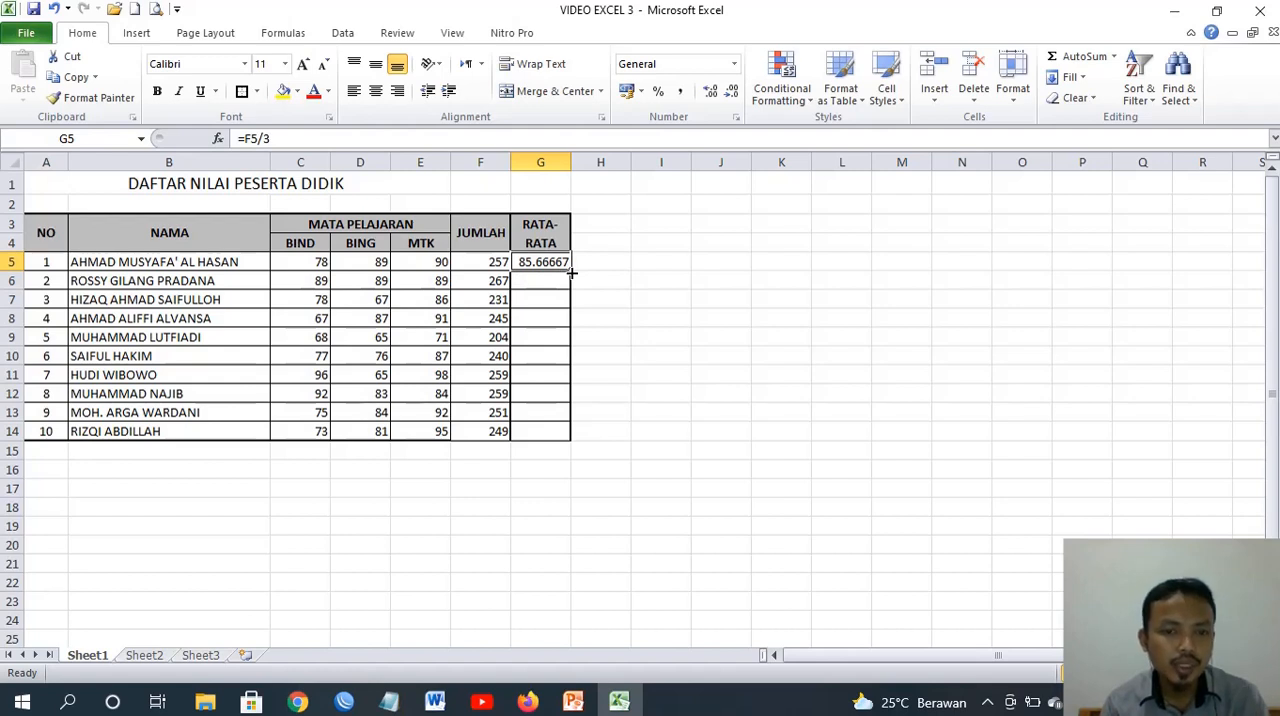
{"action": "left_click_drag", "start_coordinate": [572, 272], "coordinate": [561, 437]}
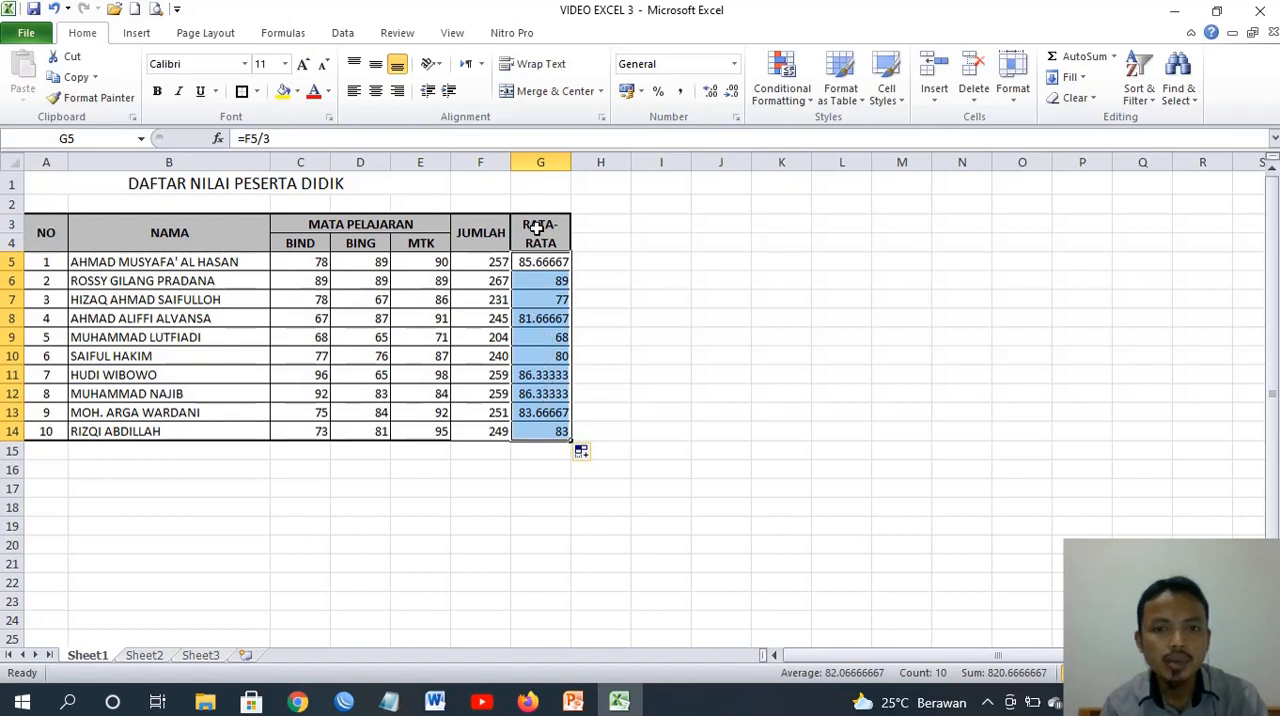
Format the averages in G5:G14 to show two decimal places
{"action": "left_click", "coordinate": [733, 94]}
{"action": "left_click", "coordinate": [733, 94]}
{"action": "left_click", "coordinate": [733, 94]}
{"action": "left_click", "coordinate": [733, 94]}
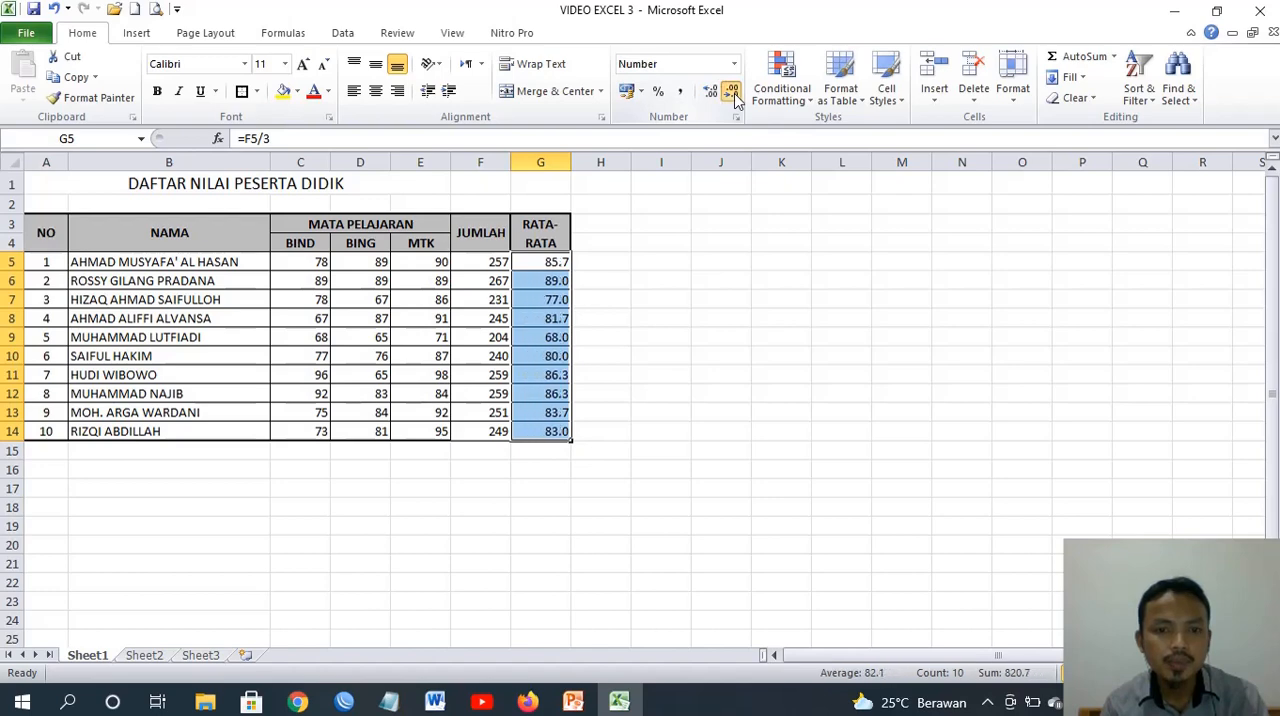
{"action": "left_click", "coordinate": [733, 94]}
{"action": "left_click", "coordinate": [710, 93]}
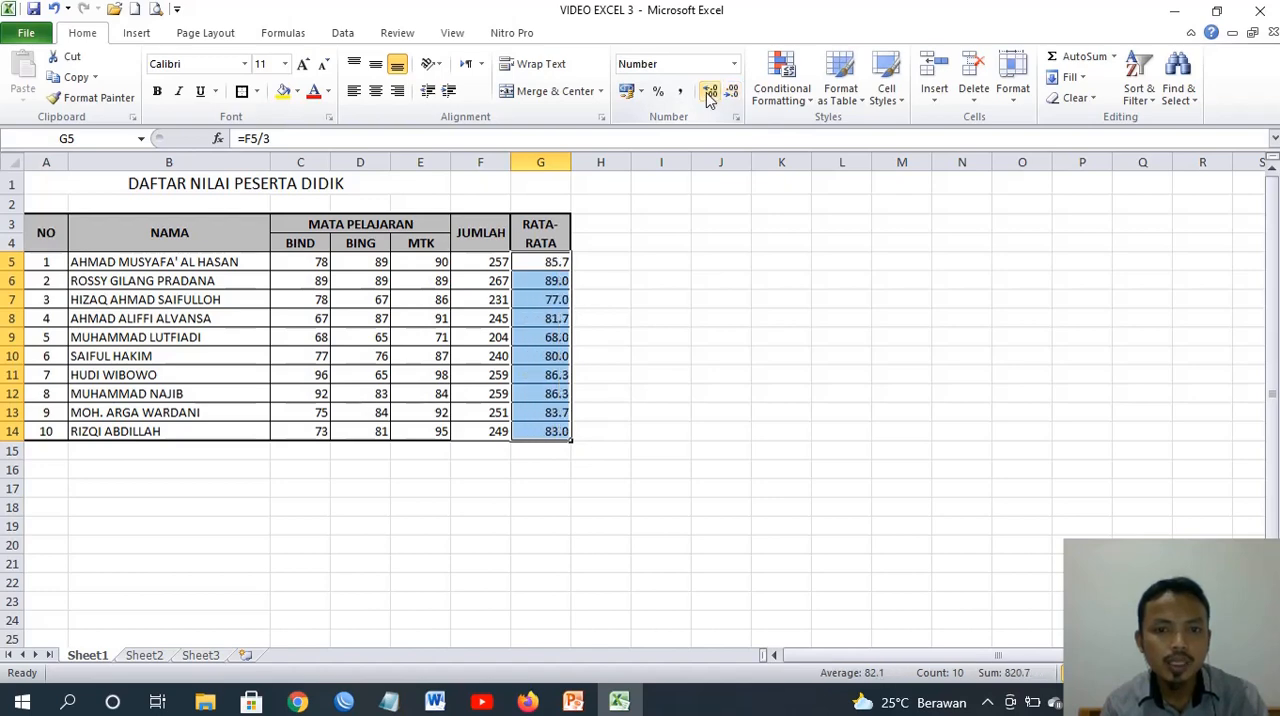
{"action": "left_click", "coordinate": [710, 93]}
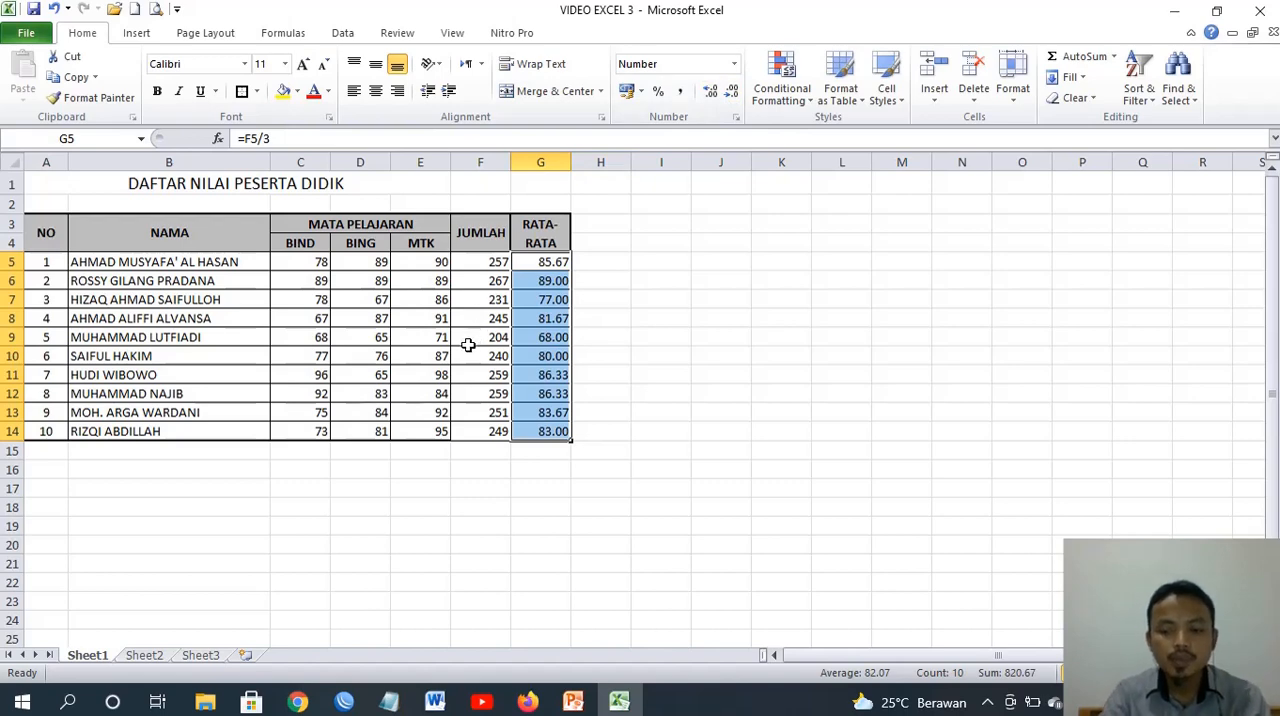
{"action": "left_click", "coordinate": [661, 431]}
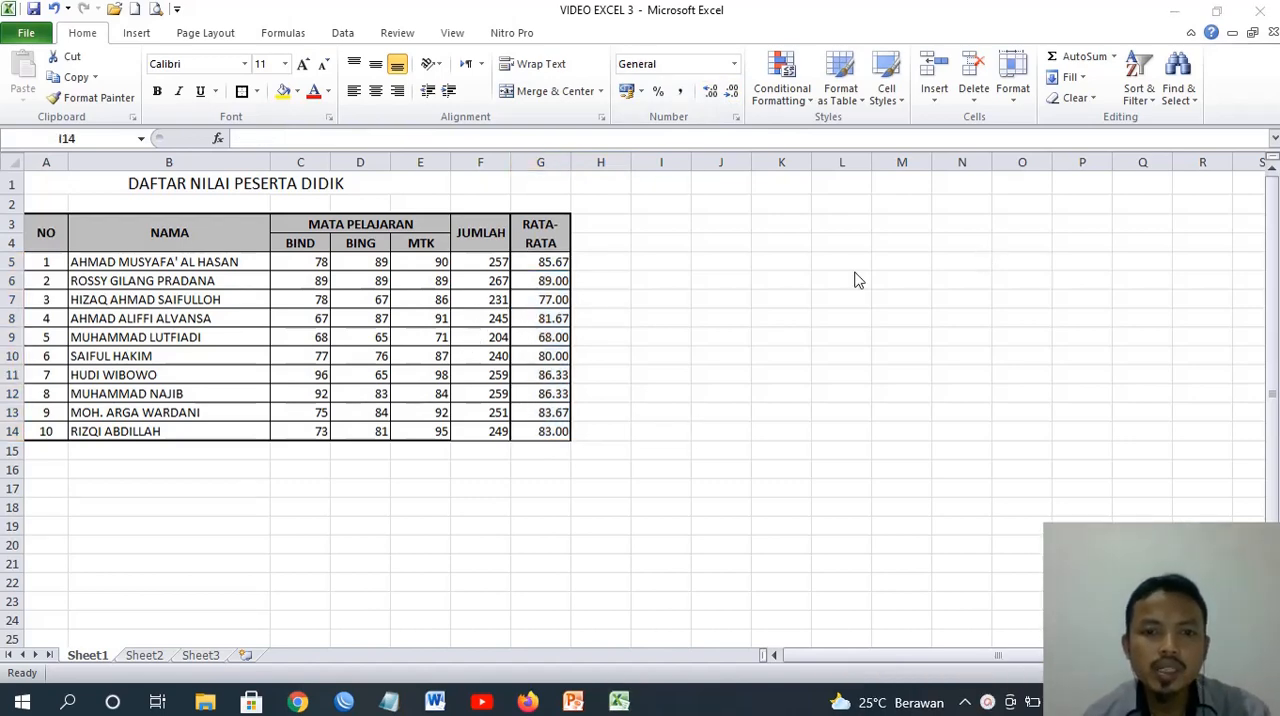
Replace the formula in G5 with =AVERAGE(C5:E5) and fill it down the RATA-RATA column to G14
{"action": "left_click", "coordinate": [541, 261]}
{"action": "left_click", "coordinate": [541, 261]}
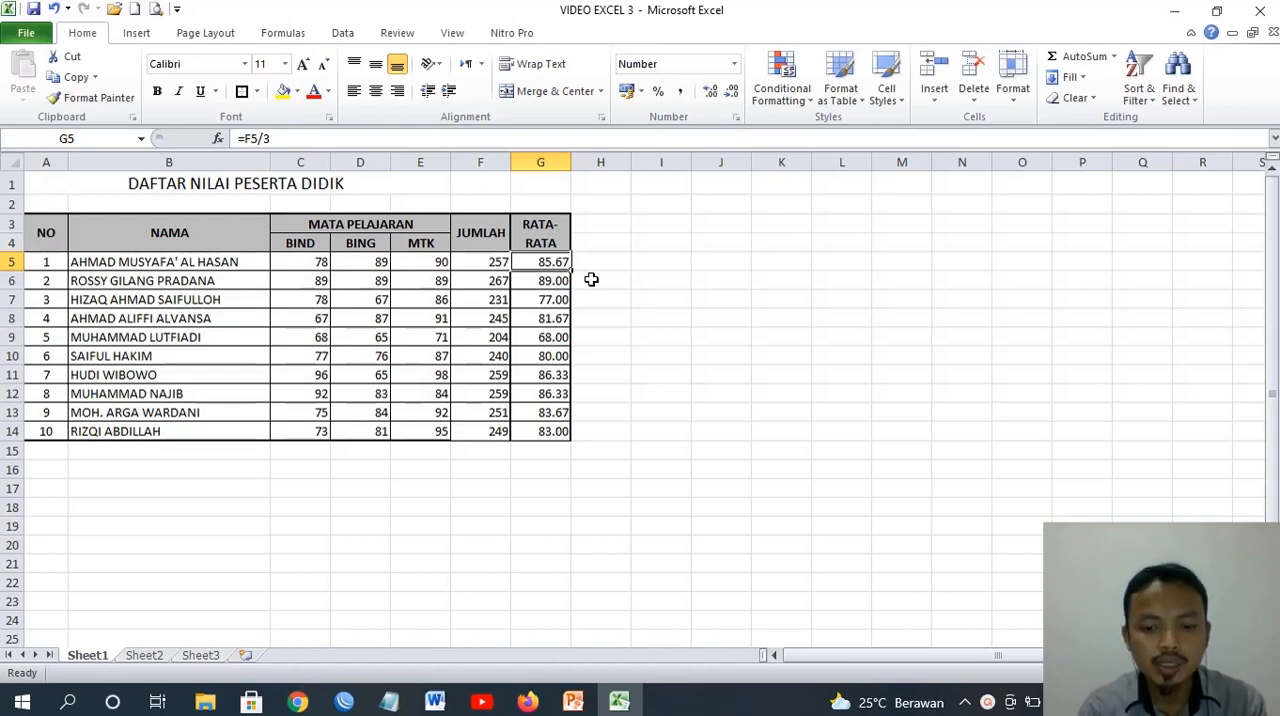
{"action": "type", "text": "="}
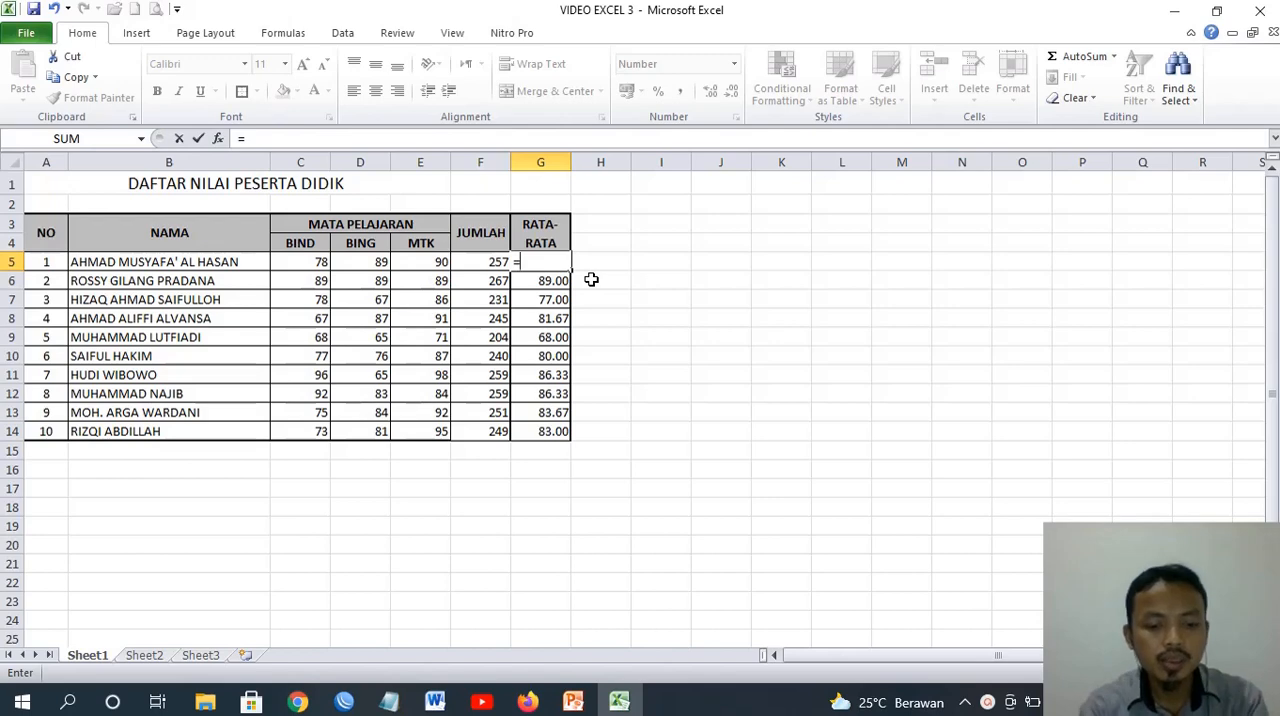
{"action": "type", "text": "AVERA"}
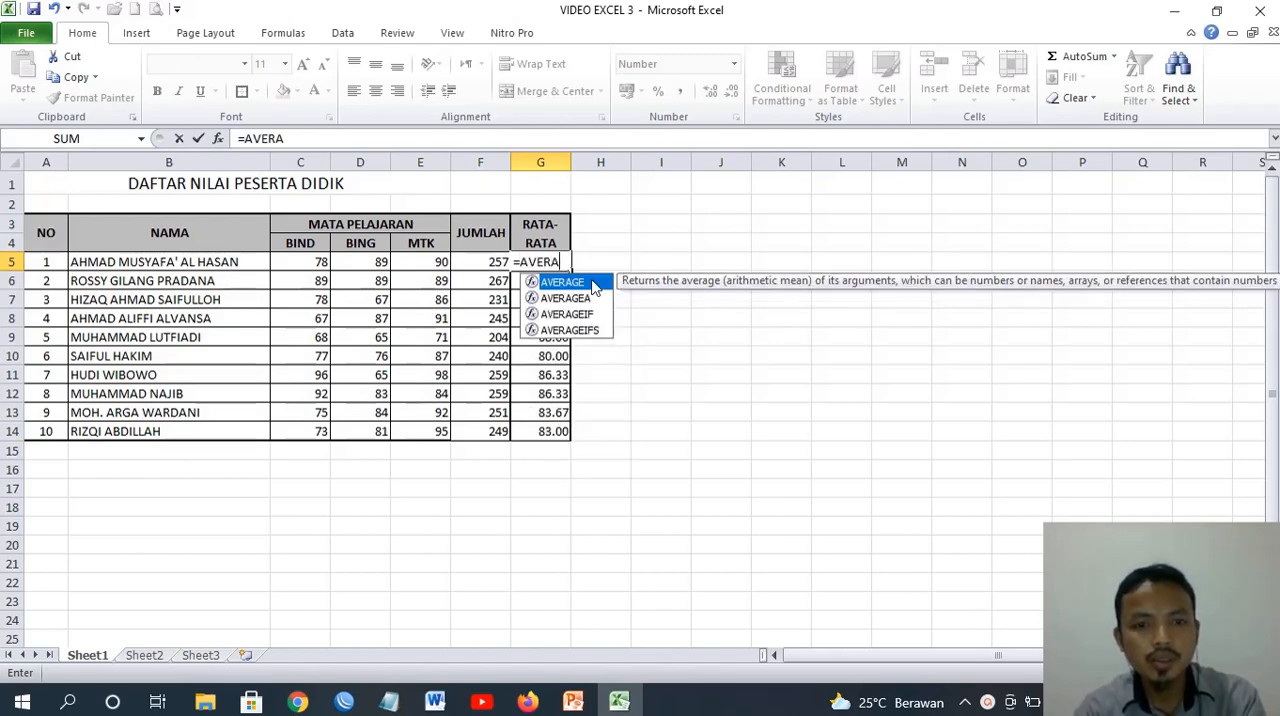
{"action": "type", "text": "GE("}
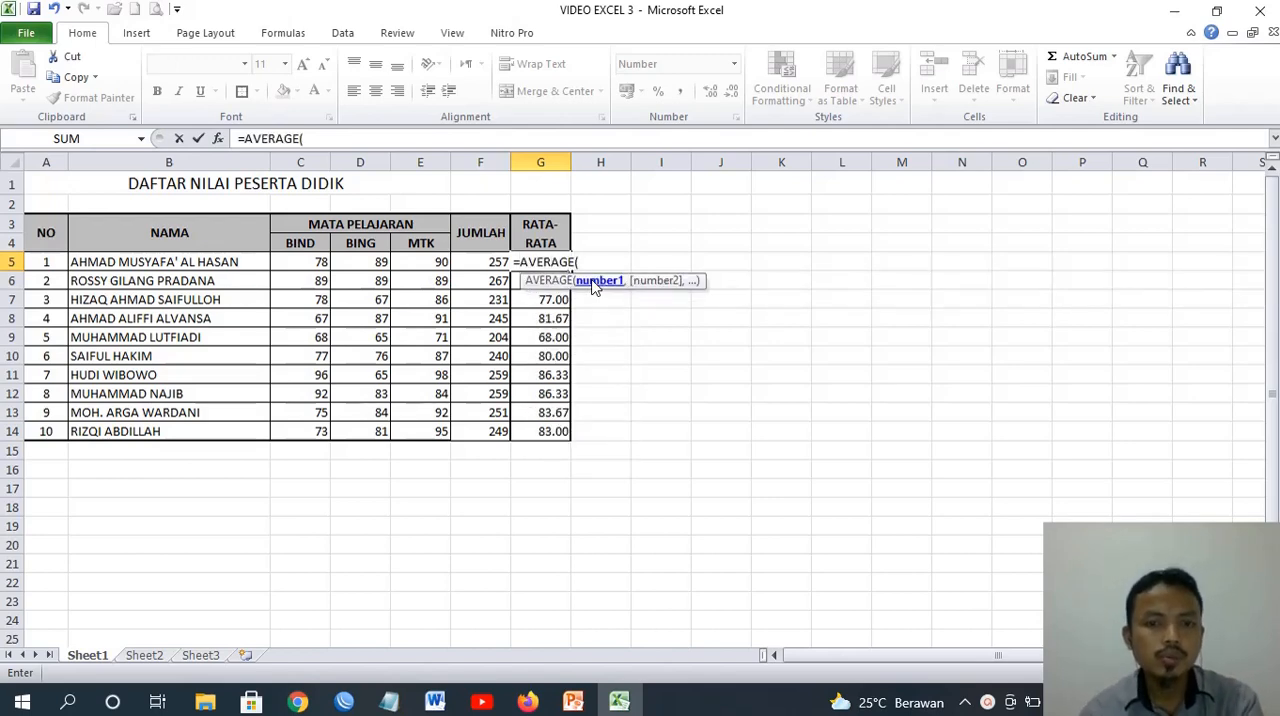
{"action": "left_click", "coordinate": [294, 265]}
{"action": "left_click_drag", "start_coordinate": [331, 262], "coordinate": [416, 270]}
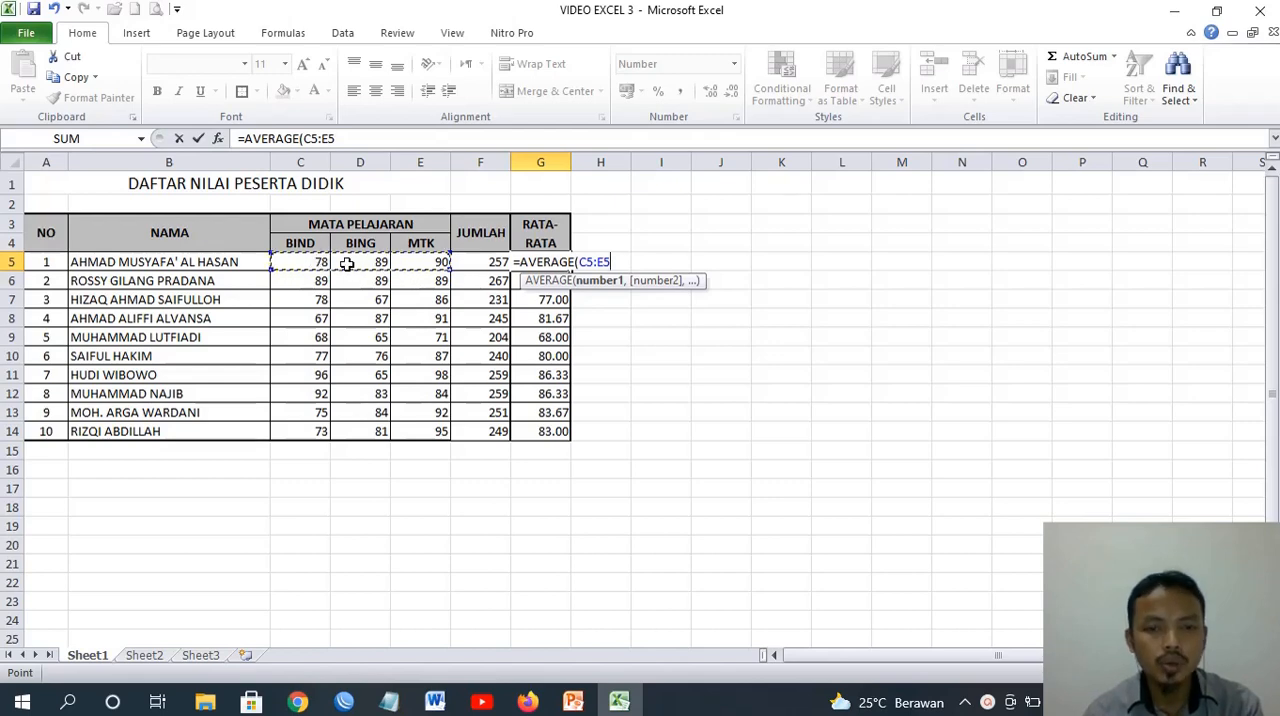
{"action": "type", "text": ")"}
{"action": "key", "text": "Return"}
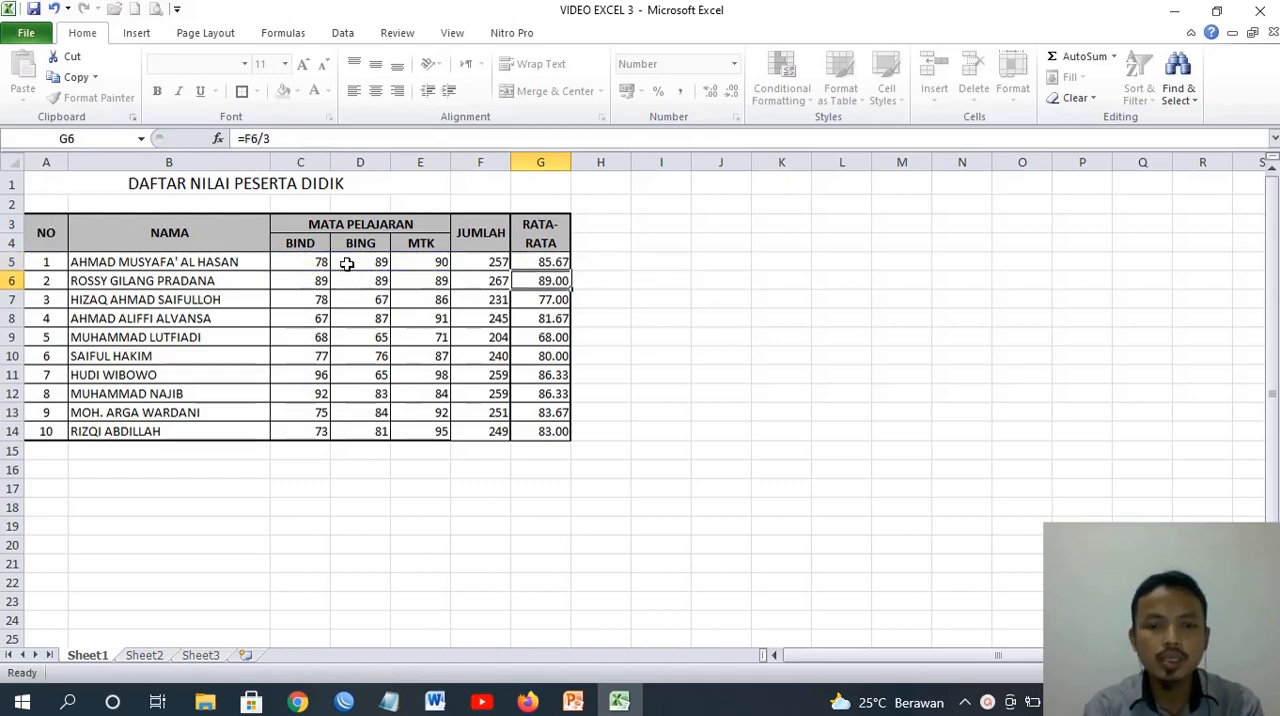
{"action": "left_click", "coordinate": [556, 261]}
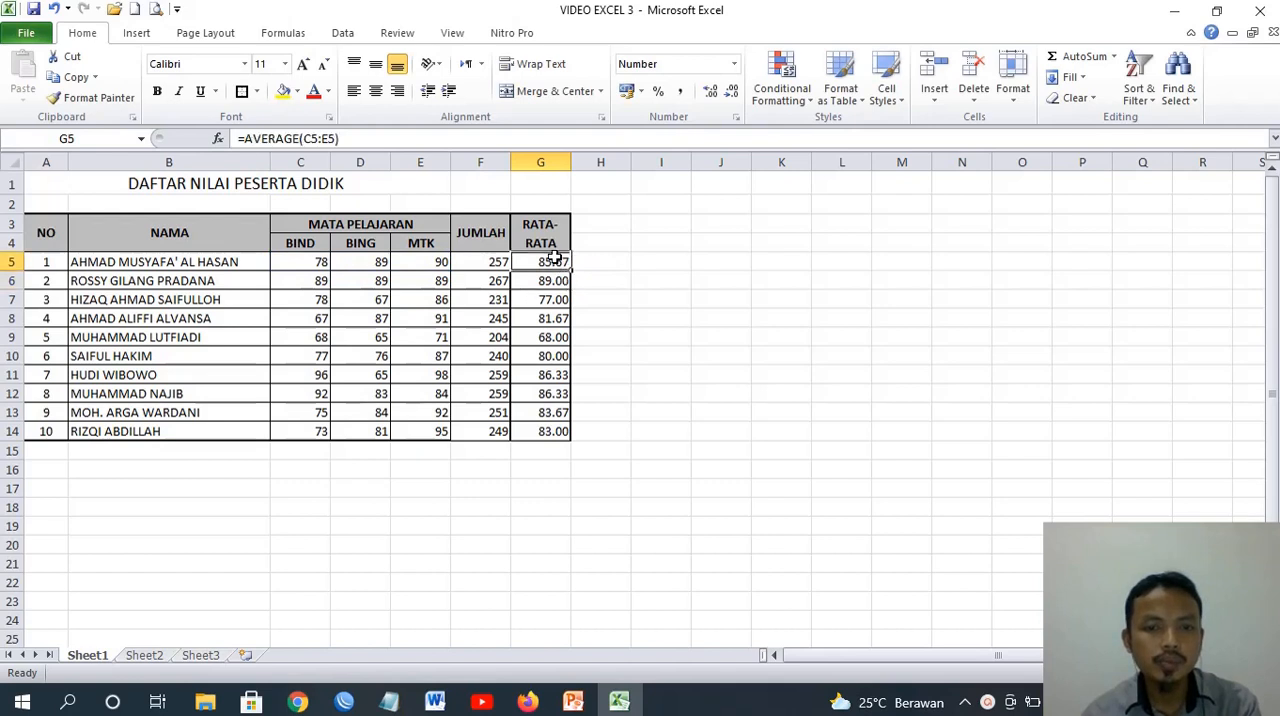
{"action": "left_click_drag", "start_coordinate": [572, 267], "coordinate": [569, 435]}
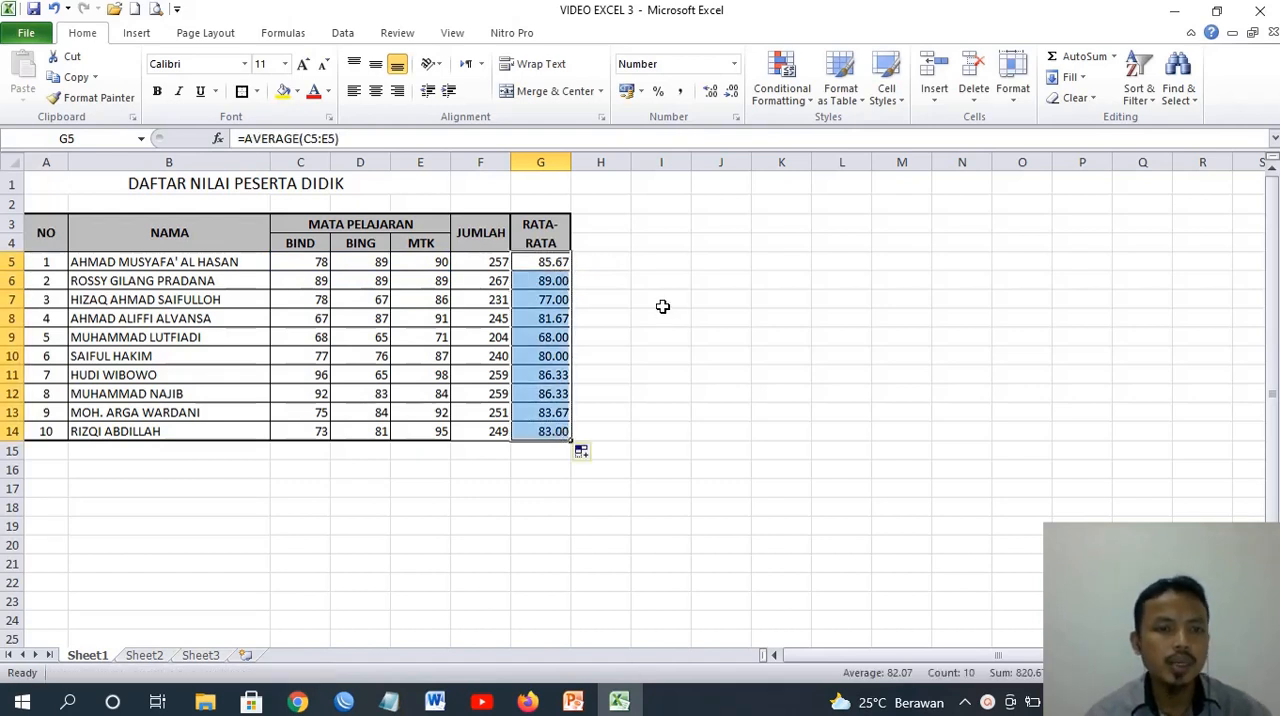
{"action": "left_click", "coordinate": [606, 278]}
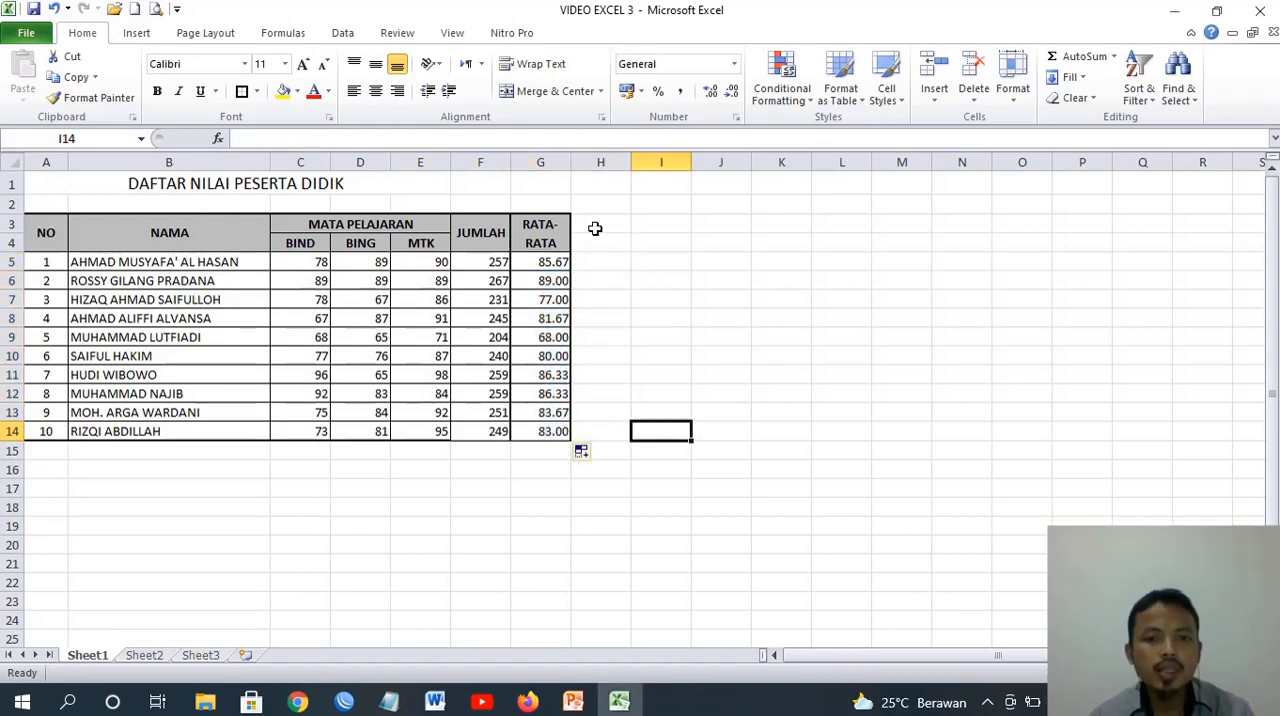
Enter the column header KETERANGAN in H3, beside the RATA-RATA header
{"action": "left_click", "coordinate": [604, 225]}
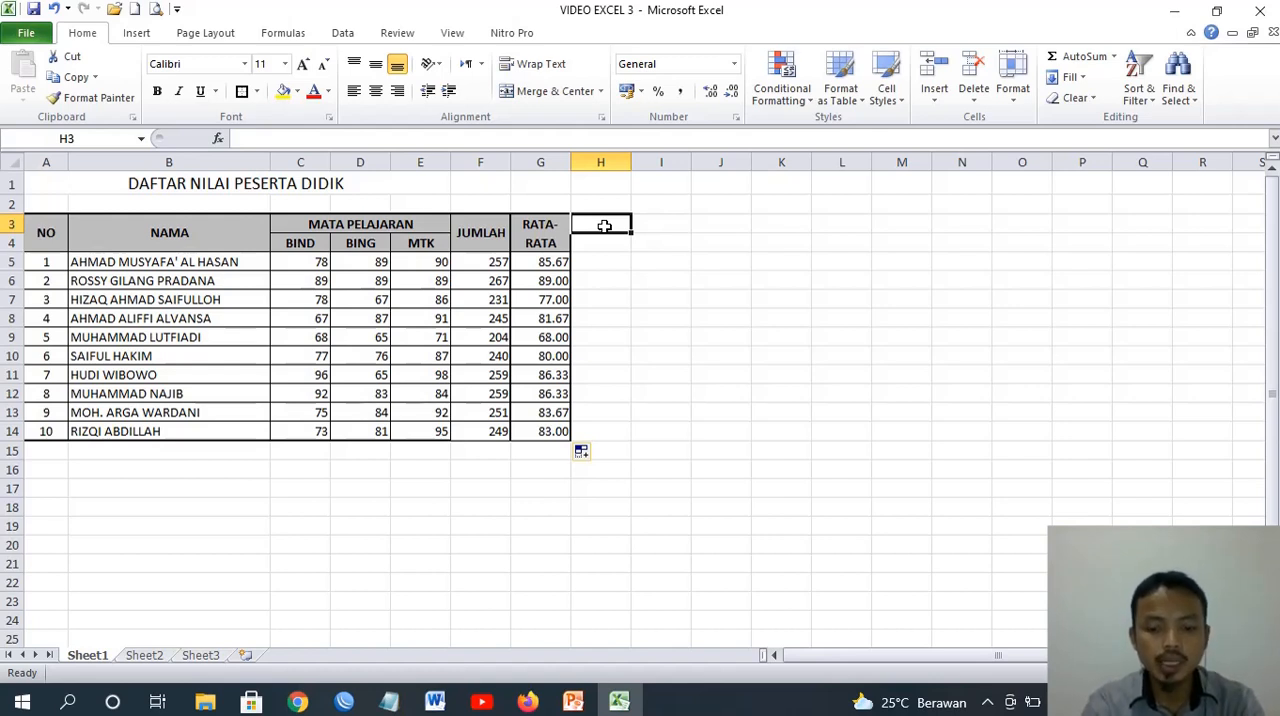
{"action": "type", "text": "KETERANGAN"}
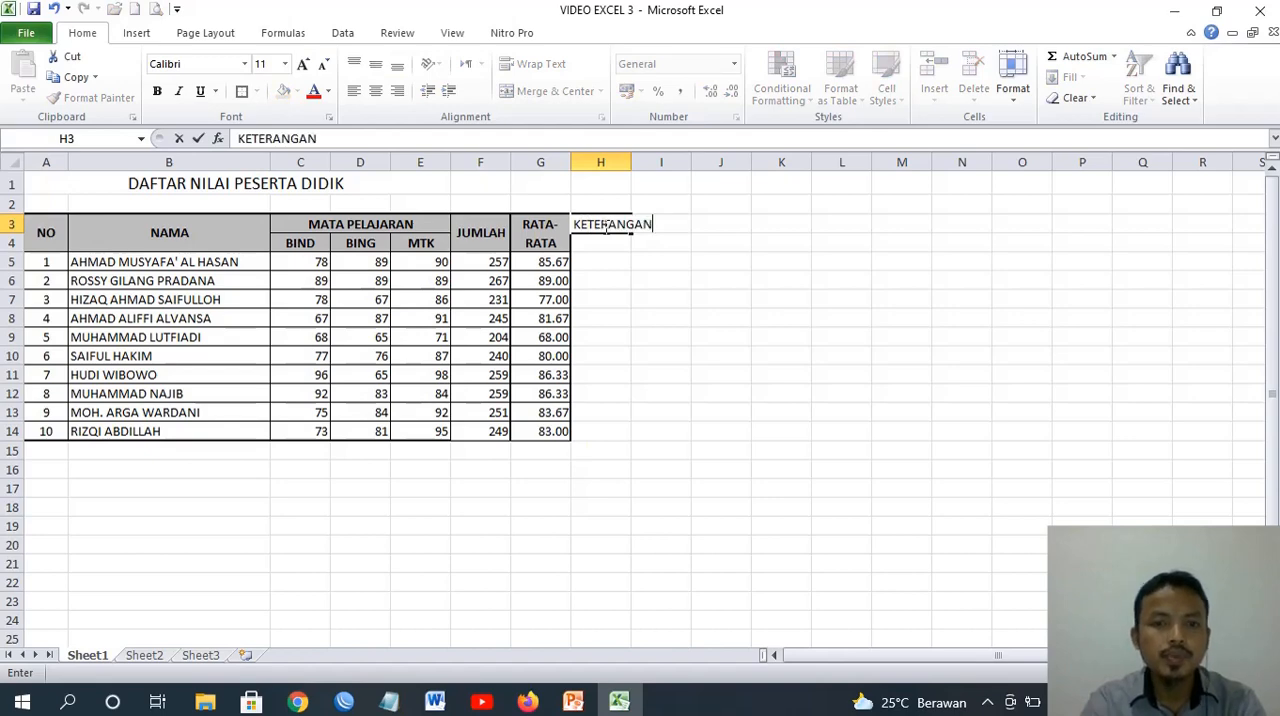
{"action": "key", "text": "Return"}
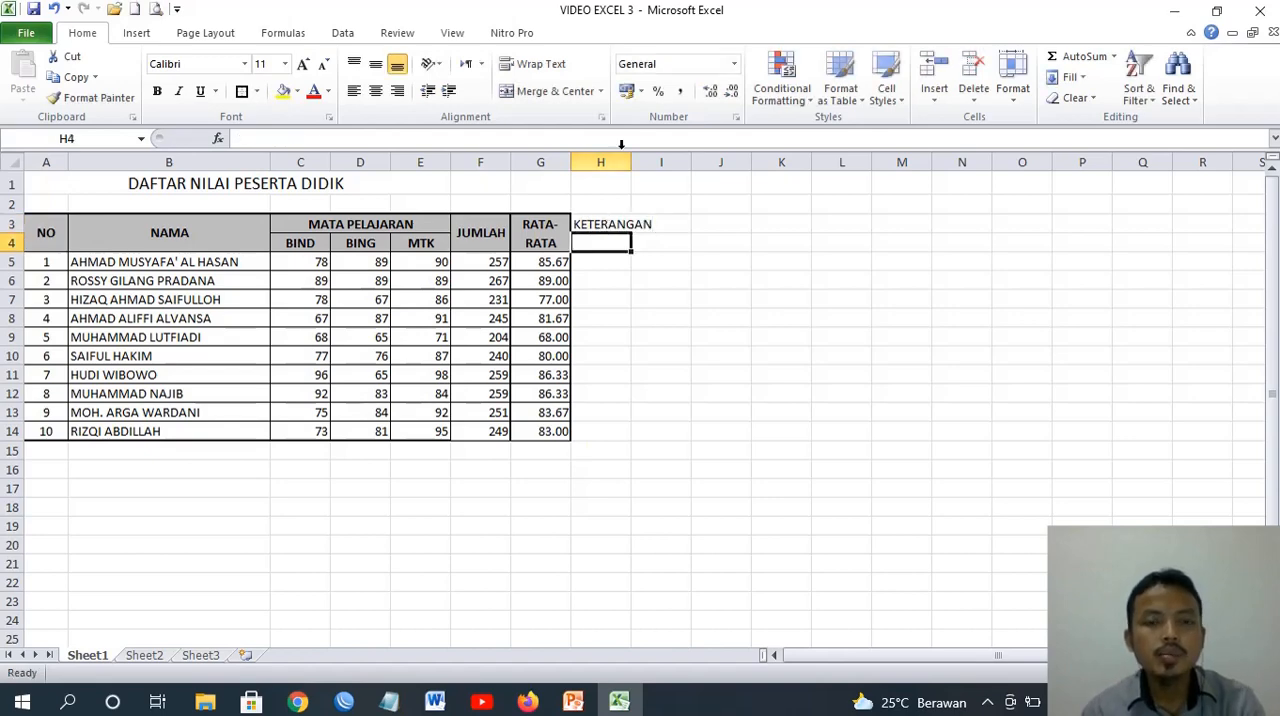
Widen column H to fit KETERANGAN, and merge H3:H4 with the same header formatting as the RATA-RATA header
{"action": "left_click_drag", "start_coordinate": [631, 163], "coordinate": [659, 168]}
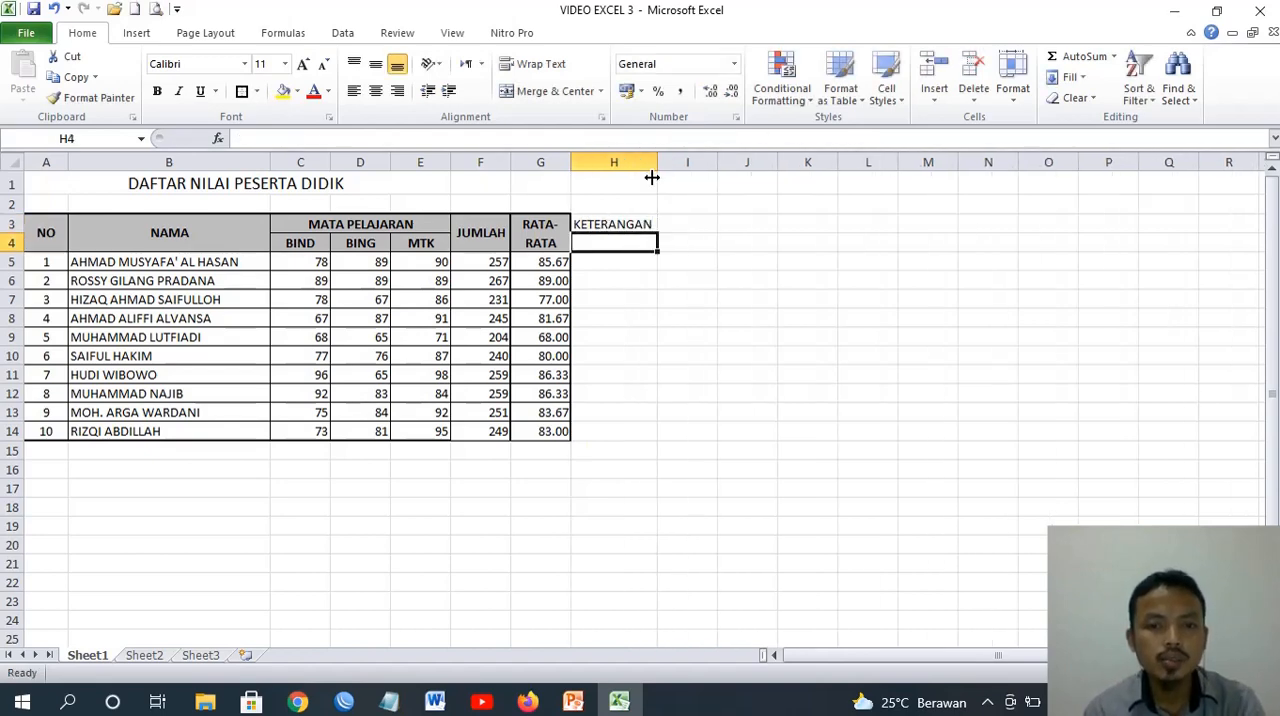
{"action": "left_click_drag", "start_coordinate": [600, 224], "coordinate": [597, 250]}
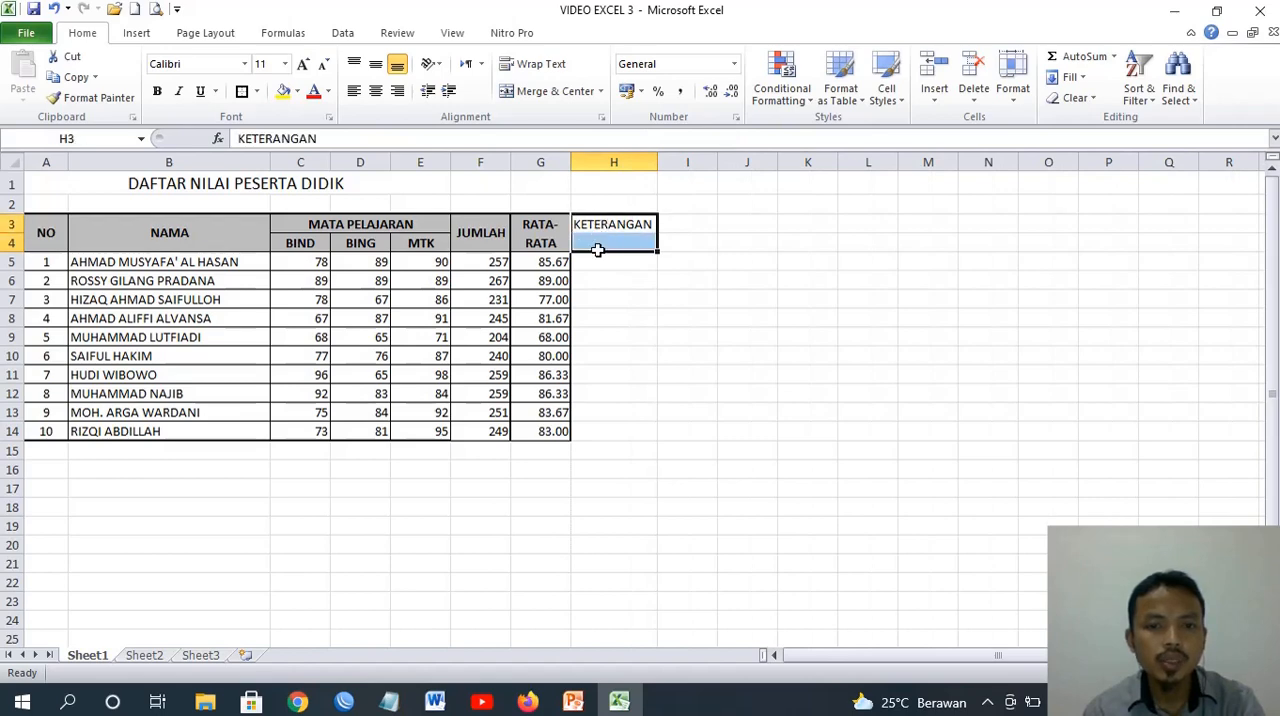
{"action": "left_click", "coordinate": [532, 94]}
{"action": "left_click", "coordinate": [540, 228]}
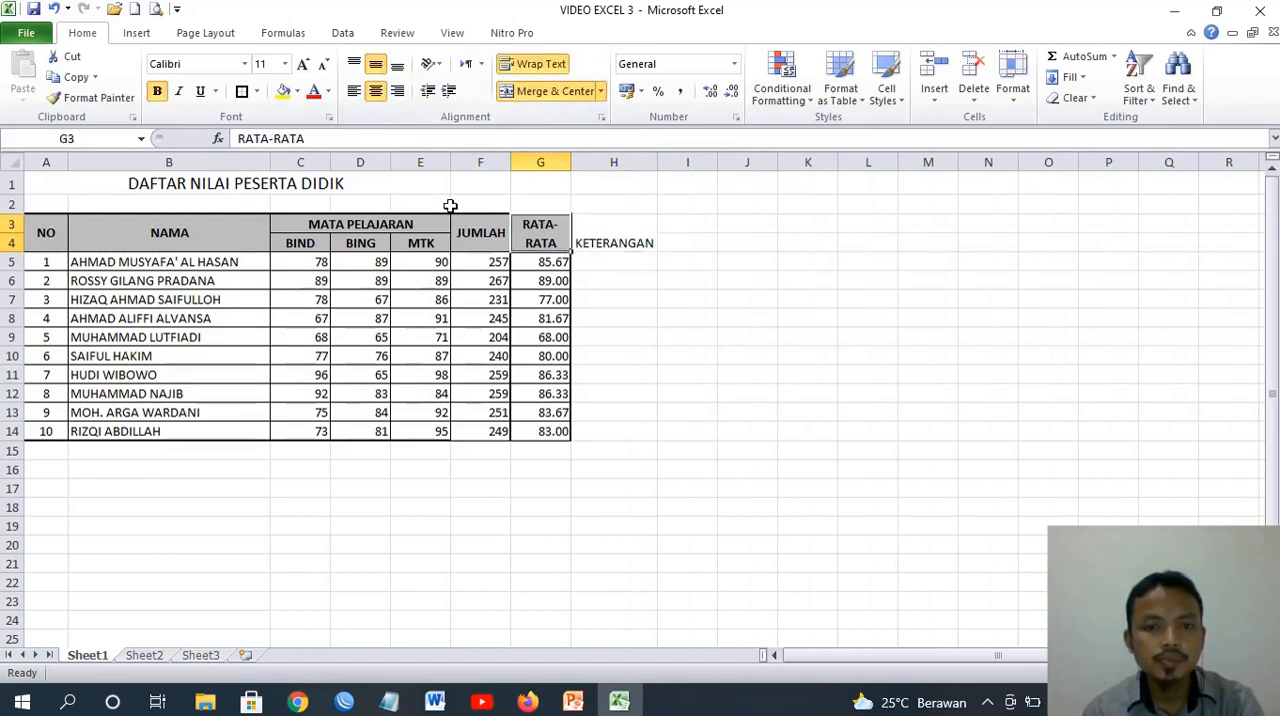
{"action": "left_click", "coordinate": [92, 97]}
{"action": "left_click", "coordinate": [630, 229]}
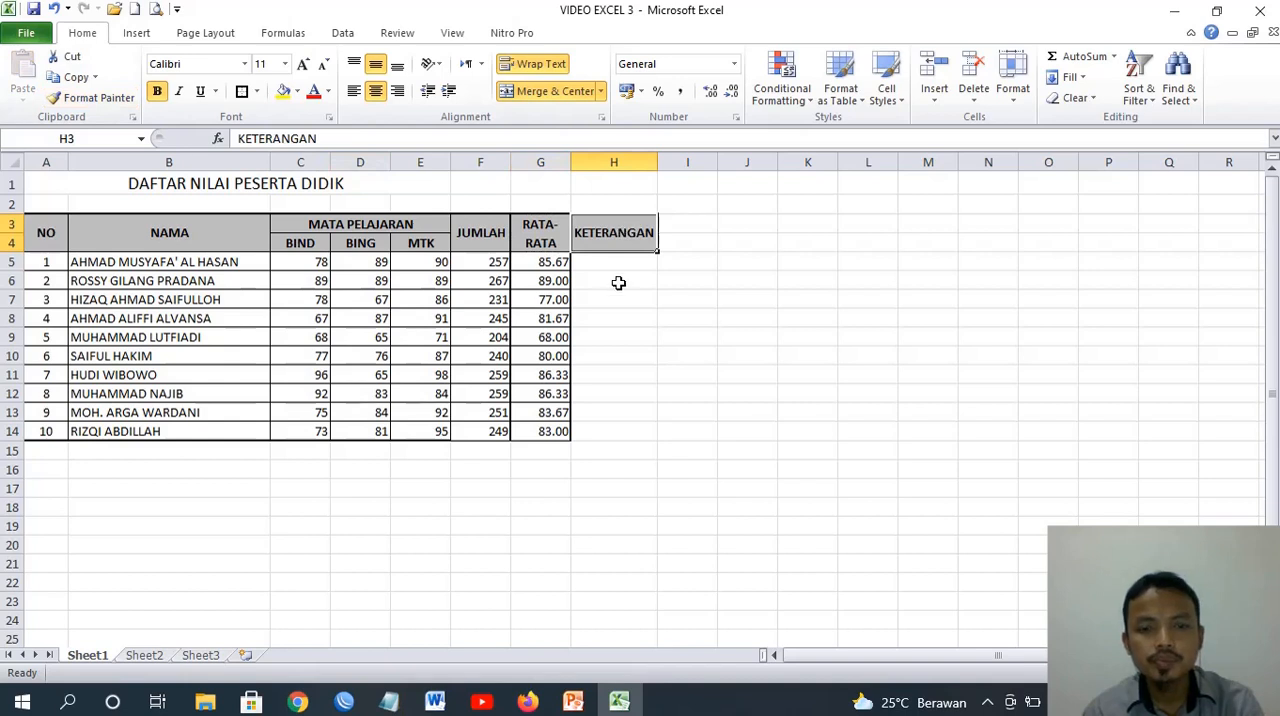
{"action": "left_click", "coordinate": [610, 262]}
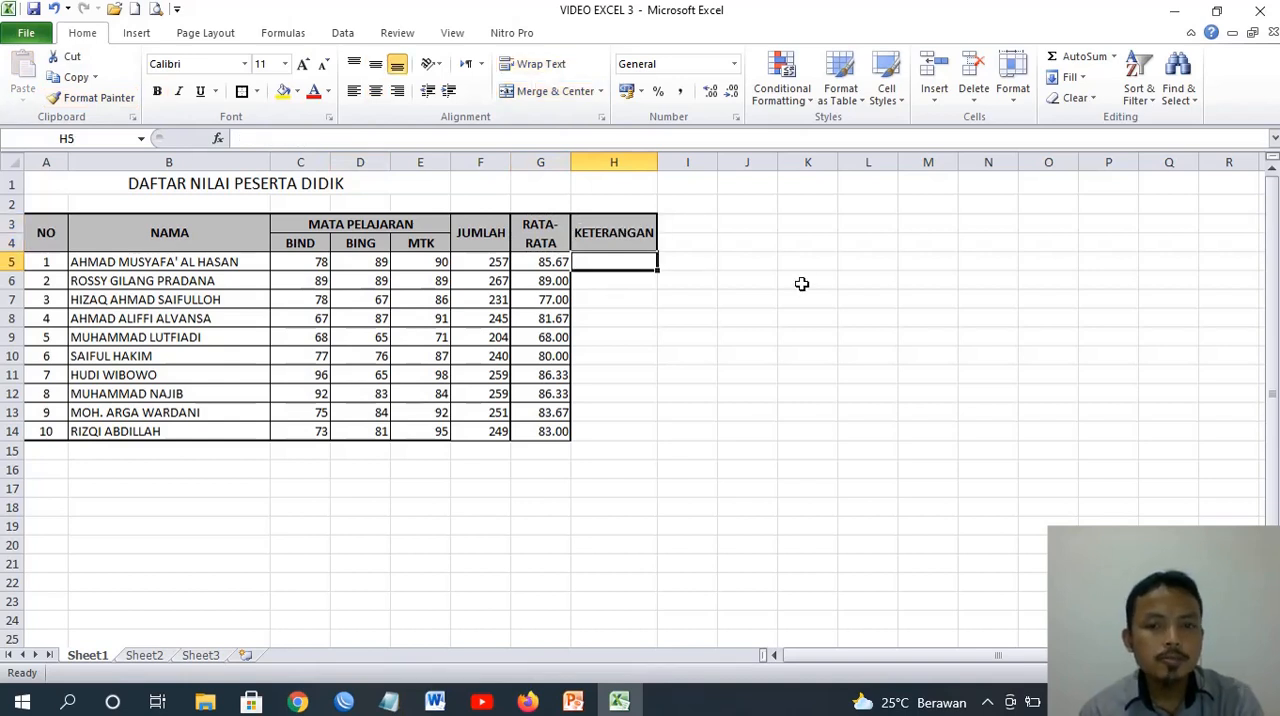
Enter the label KETENTUAN in J5, outside the grade table
{"action": "left_click", "coordinate": [726, 262]}
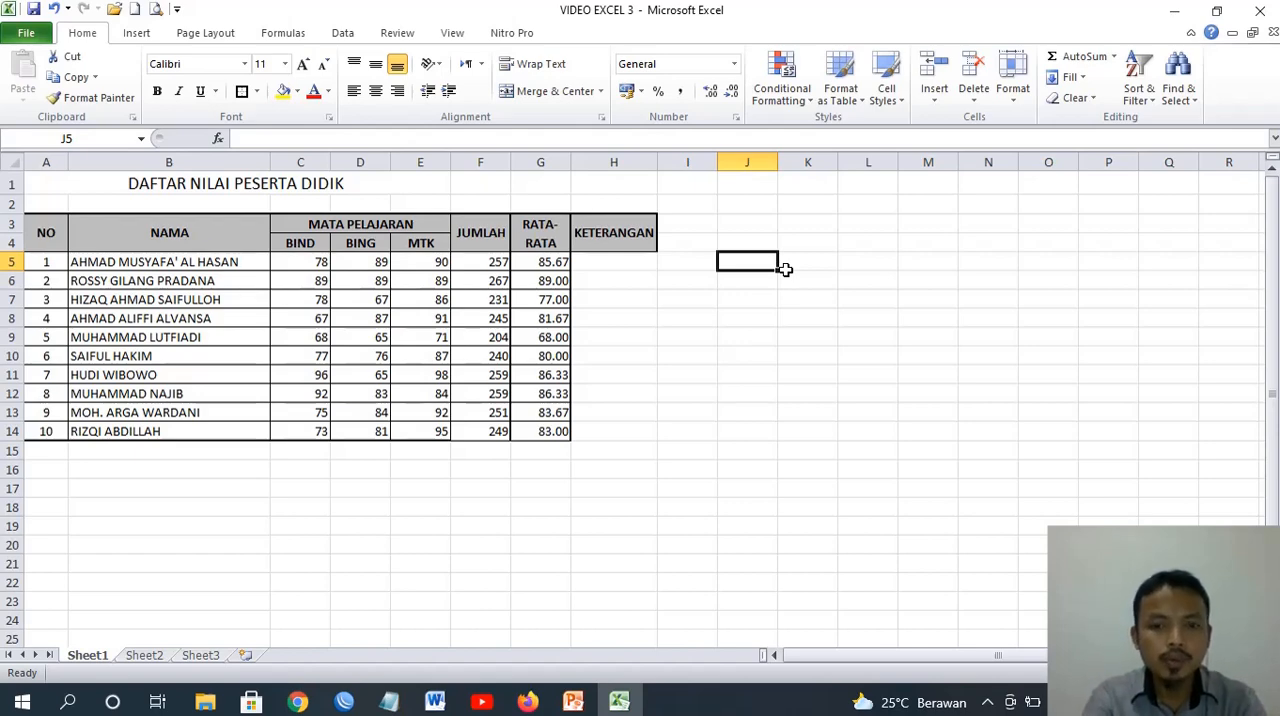
{"action": "type", "text": "KETENTAN"}
{"action": "key", "text": "BackSpace"}
{"action": "key", "text": "BackSpace"}
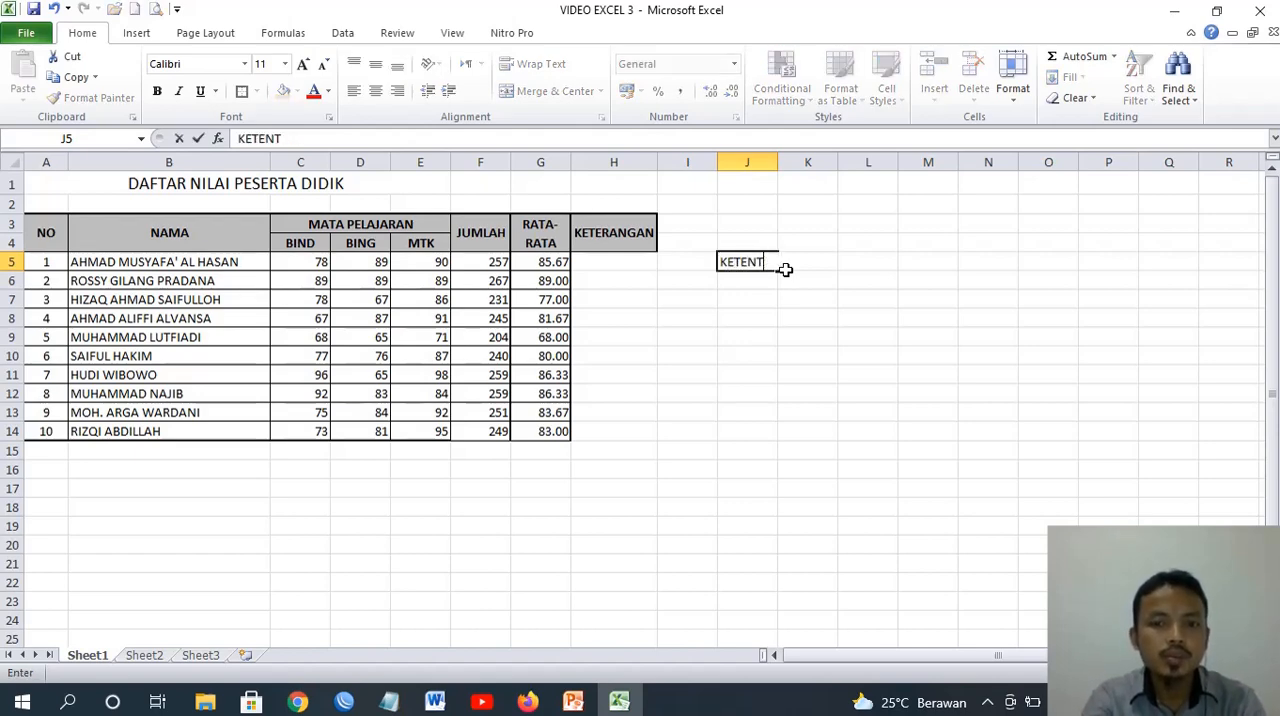
{"action": "type", "text": "UAN"}
{"action": "key", "text": "Return"}
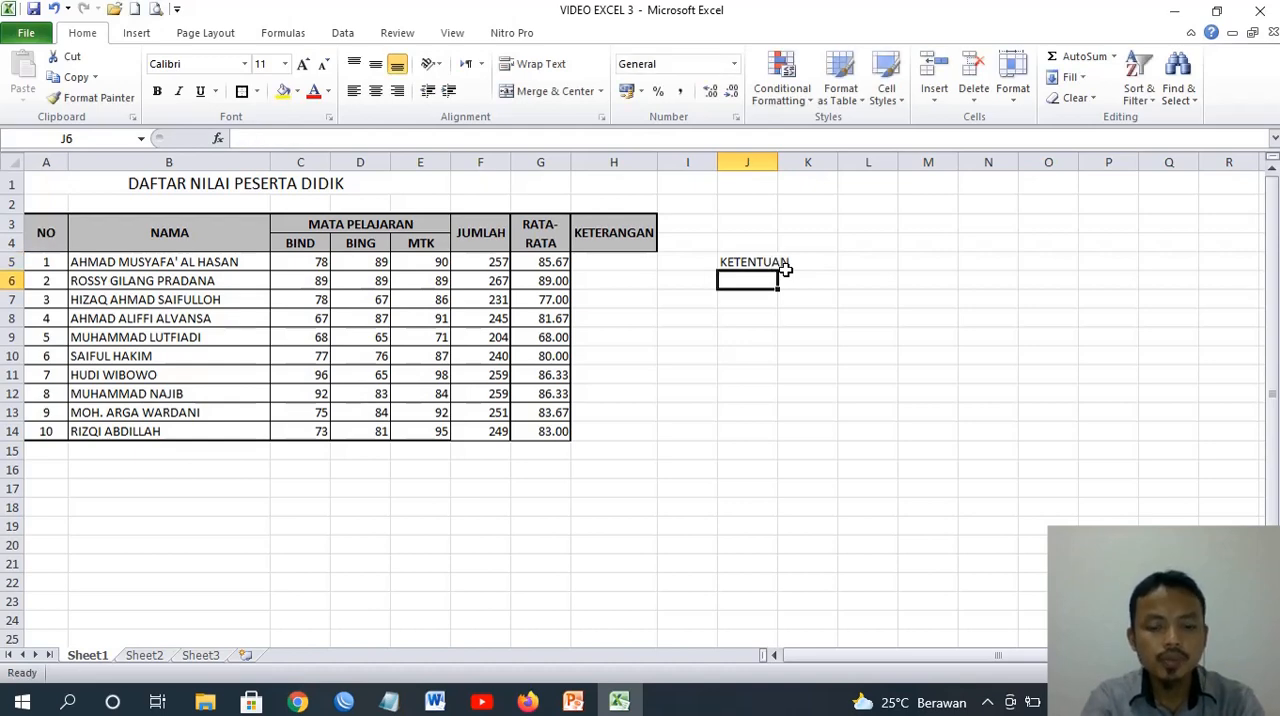
Enter the passing rule "LULUS : JIKA NILAI RATA-RATA LEBIH DARI 80" in J6, below the KETENTUAN label
{"action": "type", "text": "LULU"}
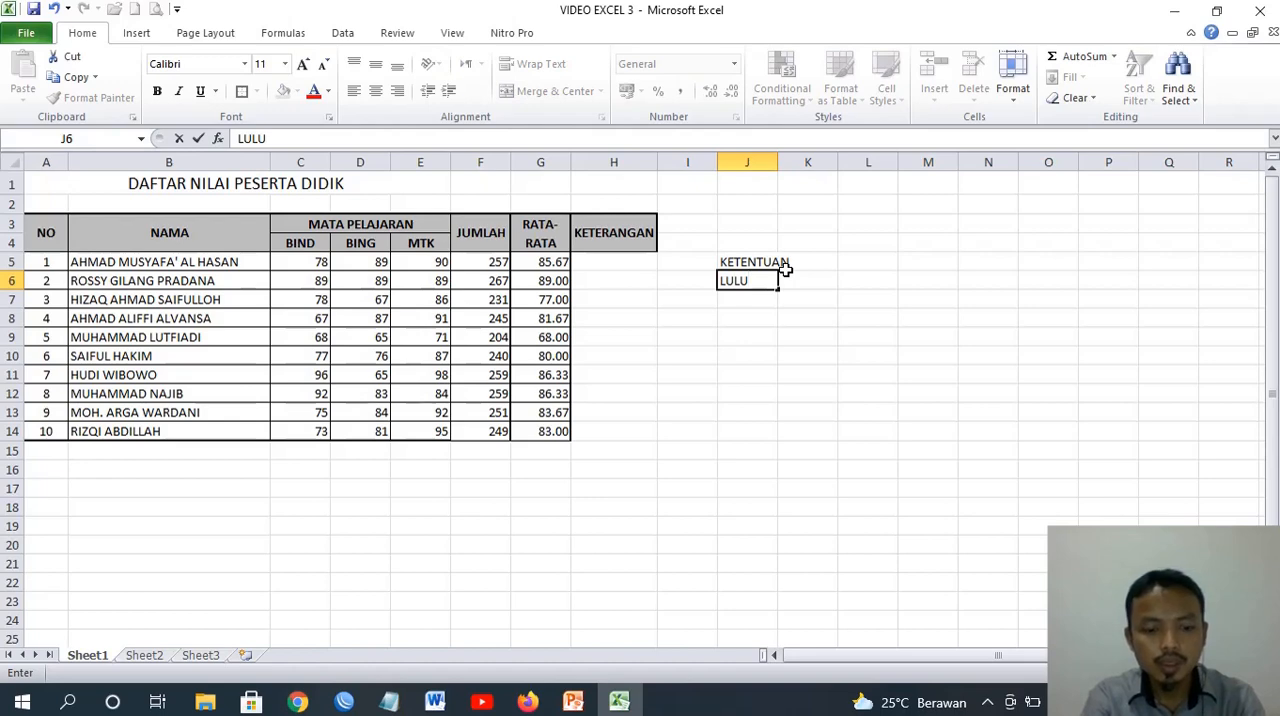
{"action": "type", "text": "S : JI"}
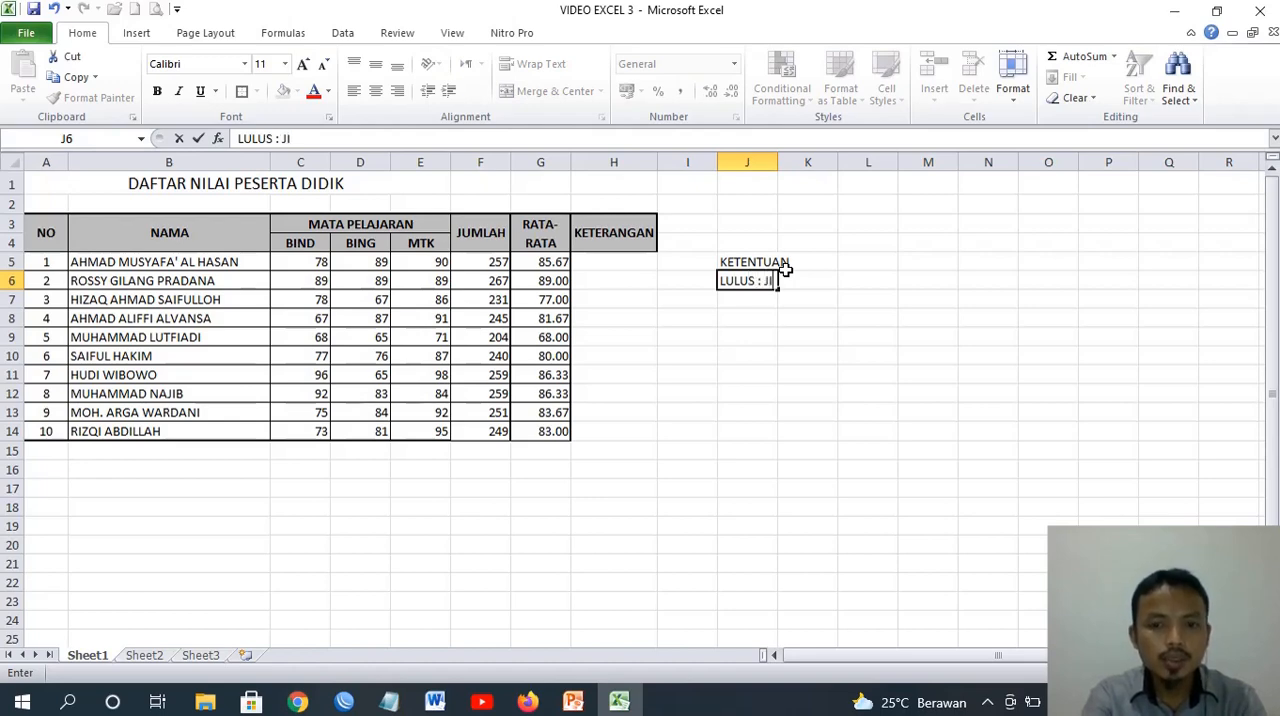
{"action": "type", "text": "KA NILAI"}
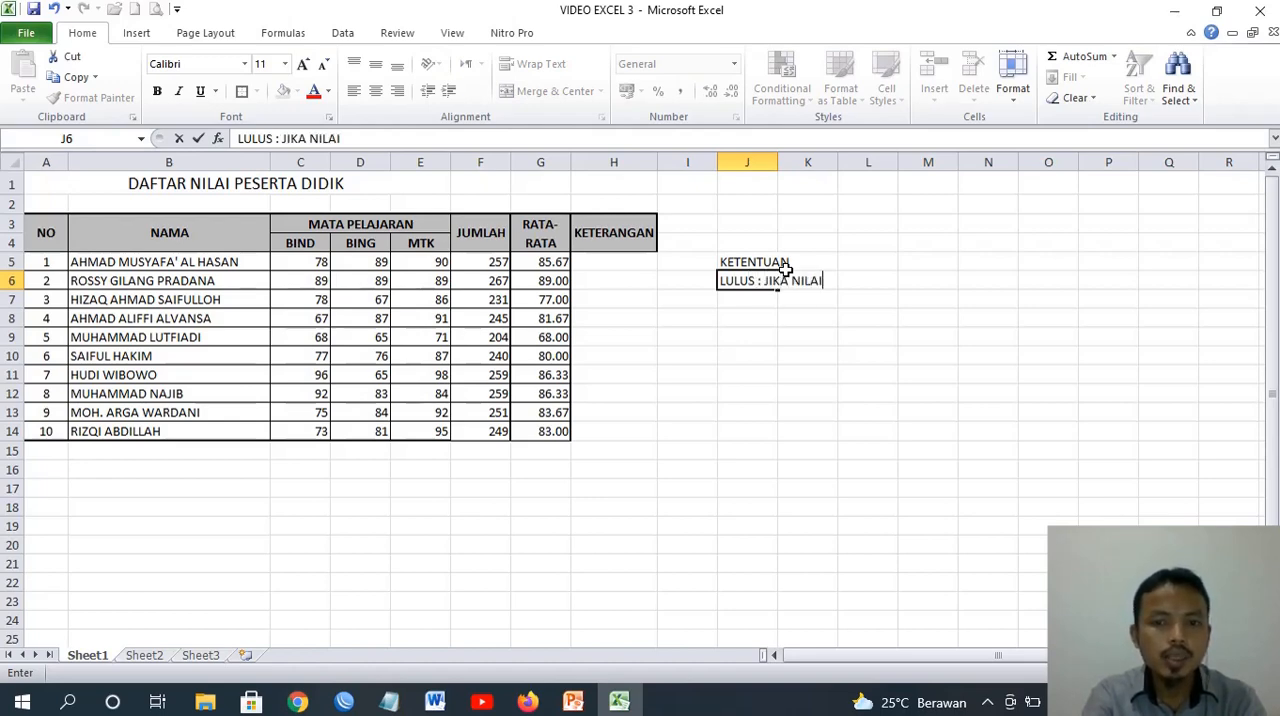
{"action": "type", "text": " RATA-RA"}
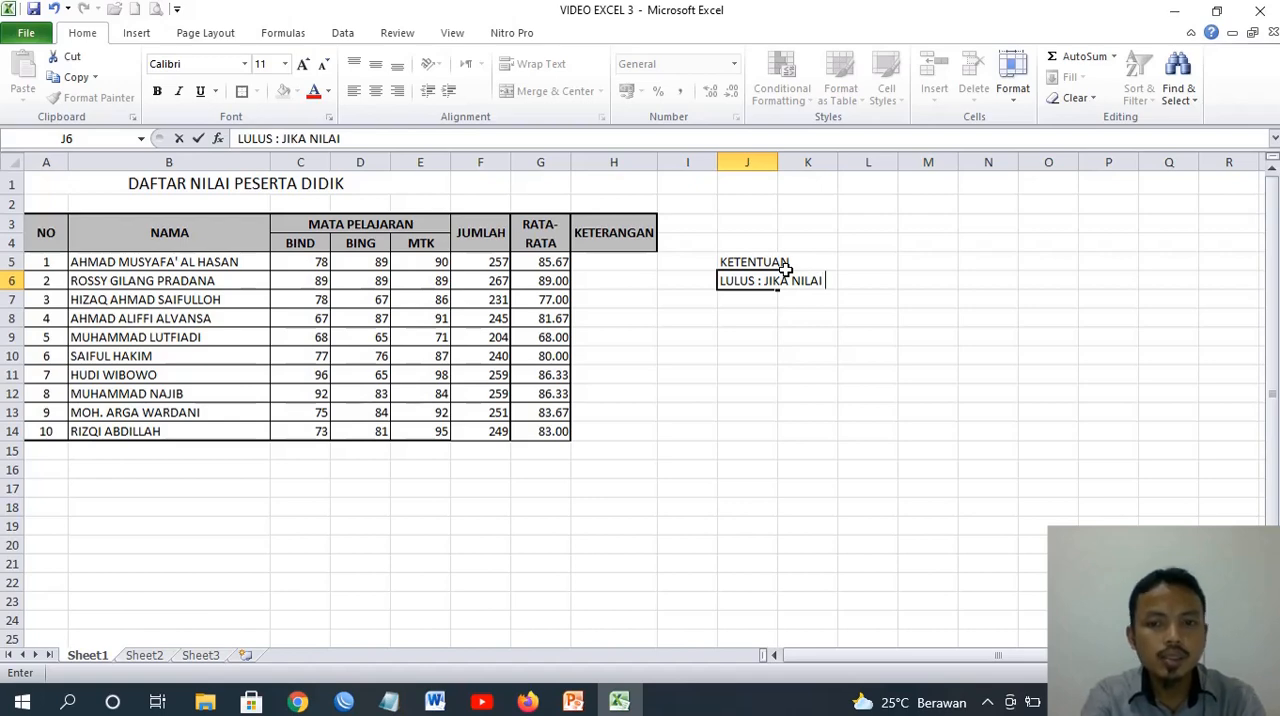
{"action": "type", "text": "T"}
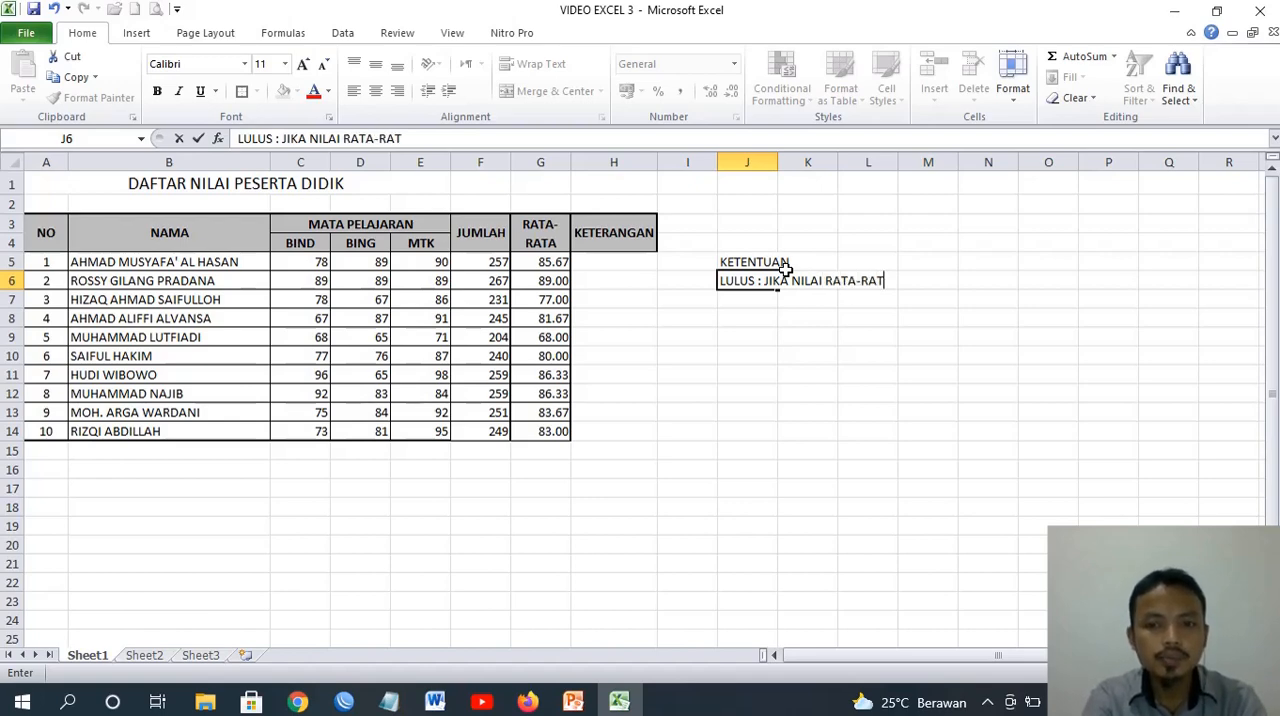
{"action": "type", "text": "A LEBIH DARI"}
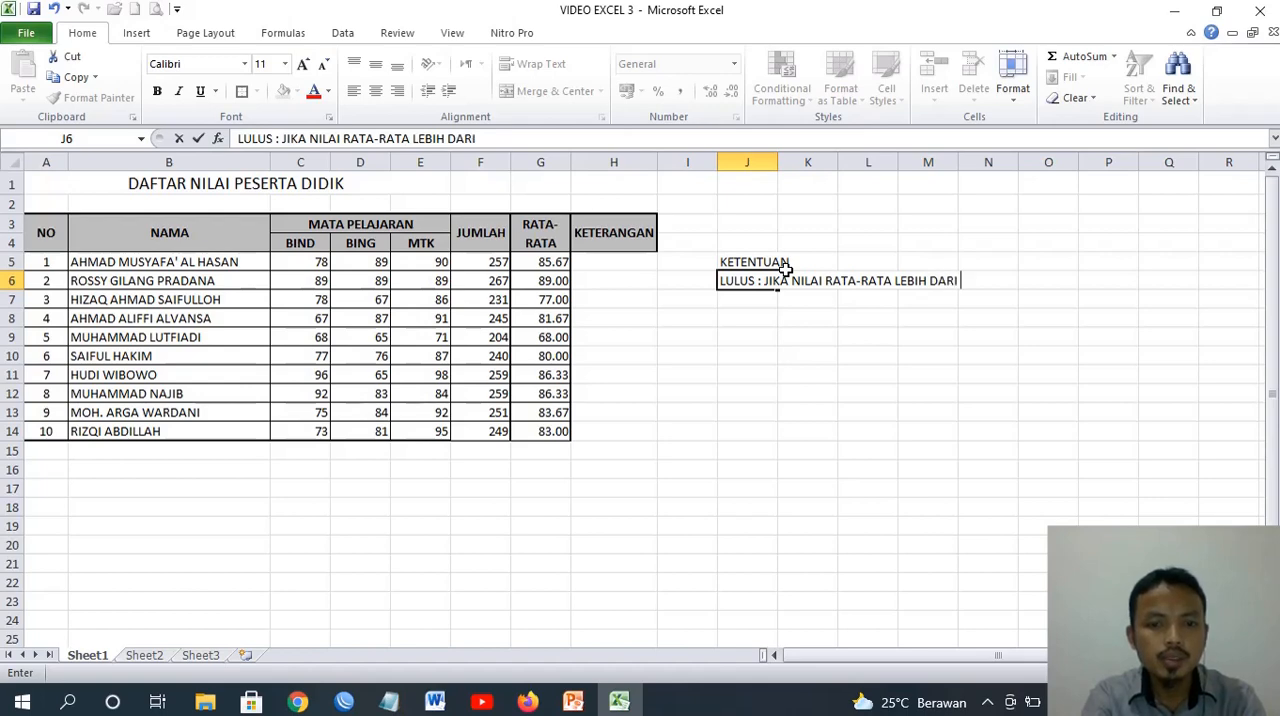
{"action": "type", "text": " 80"}
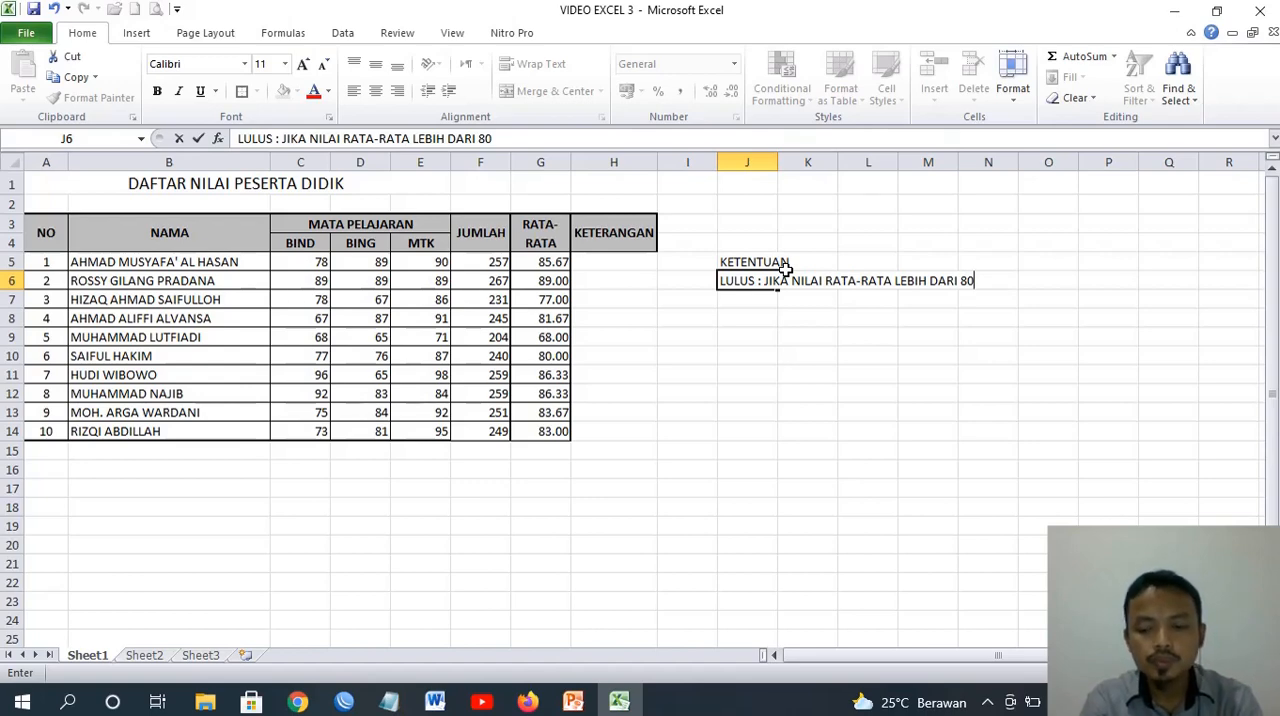
{"action": "key", "text": "Return"}
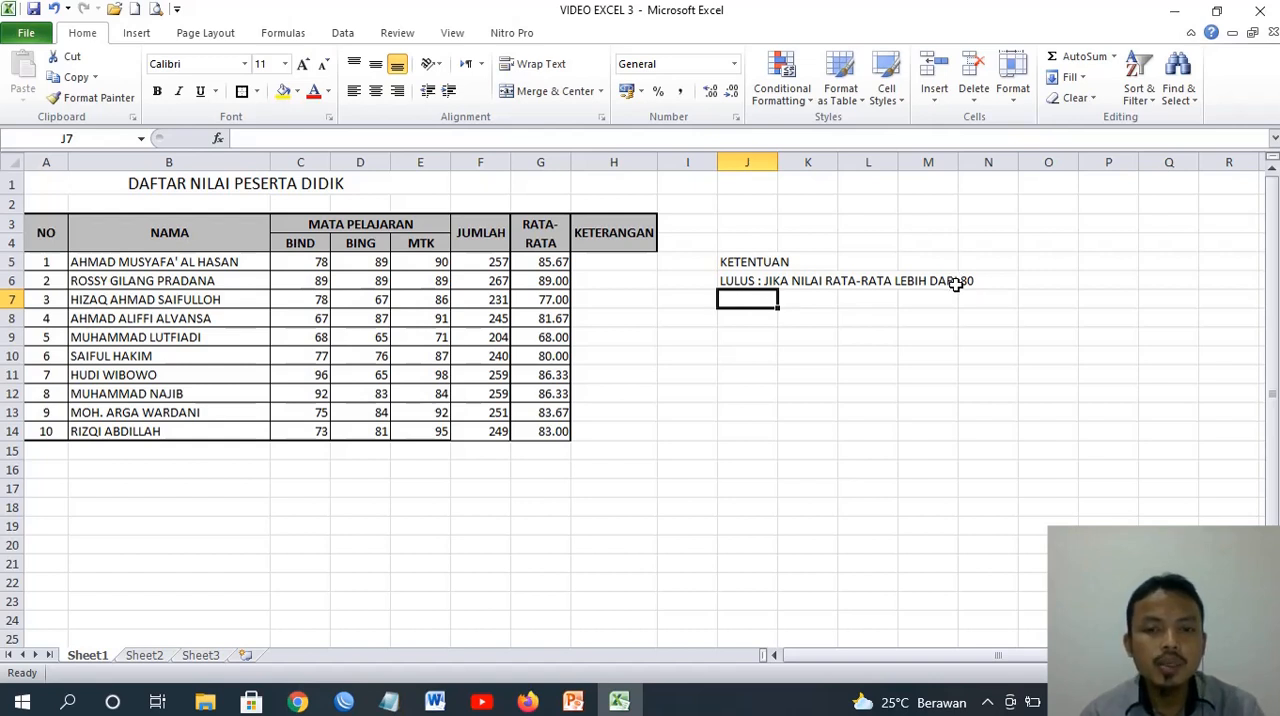
Enter the formula =IF(G5>=80,"LULUS","REMIDI") in H5 and fill it down the KETERANGAN column to H14
{"action": "left_click", "coordinate": [637, 268]}
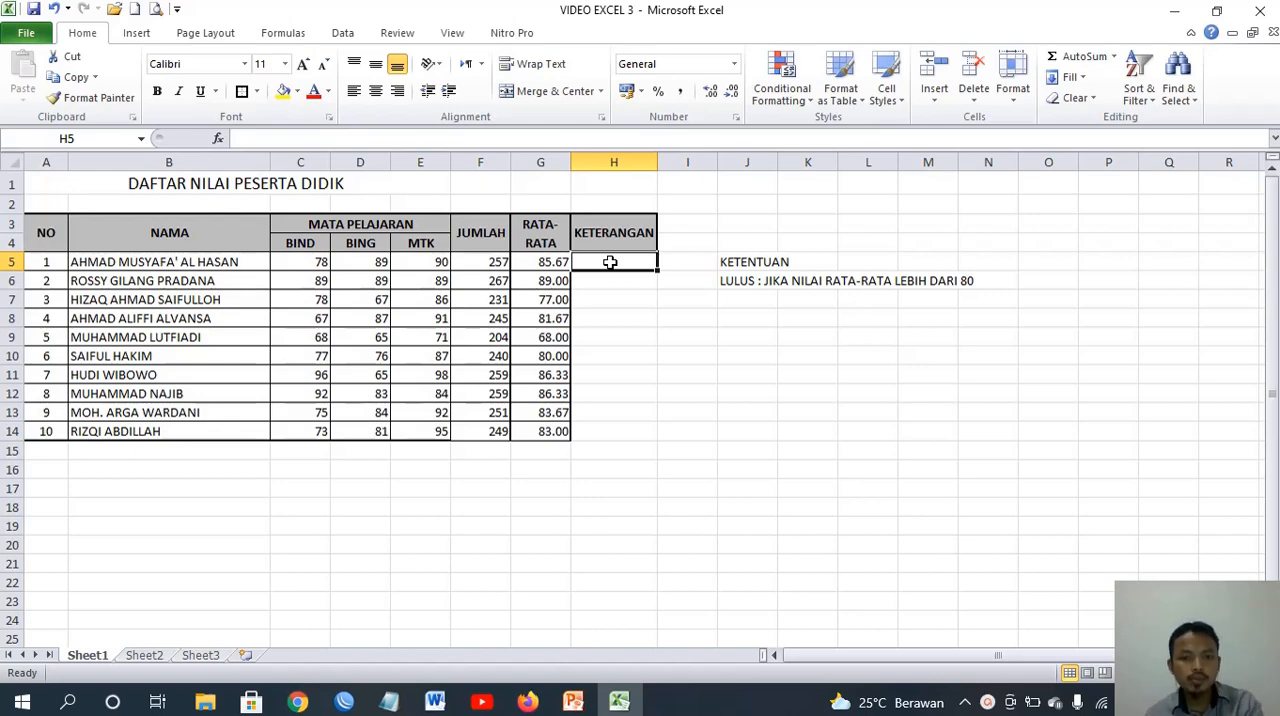
{"action": "type", "text": "="}
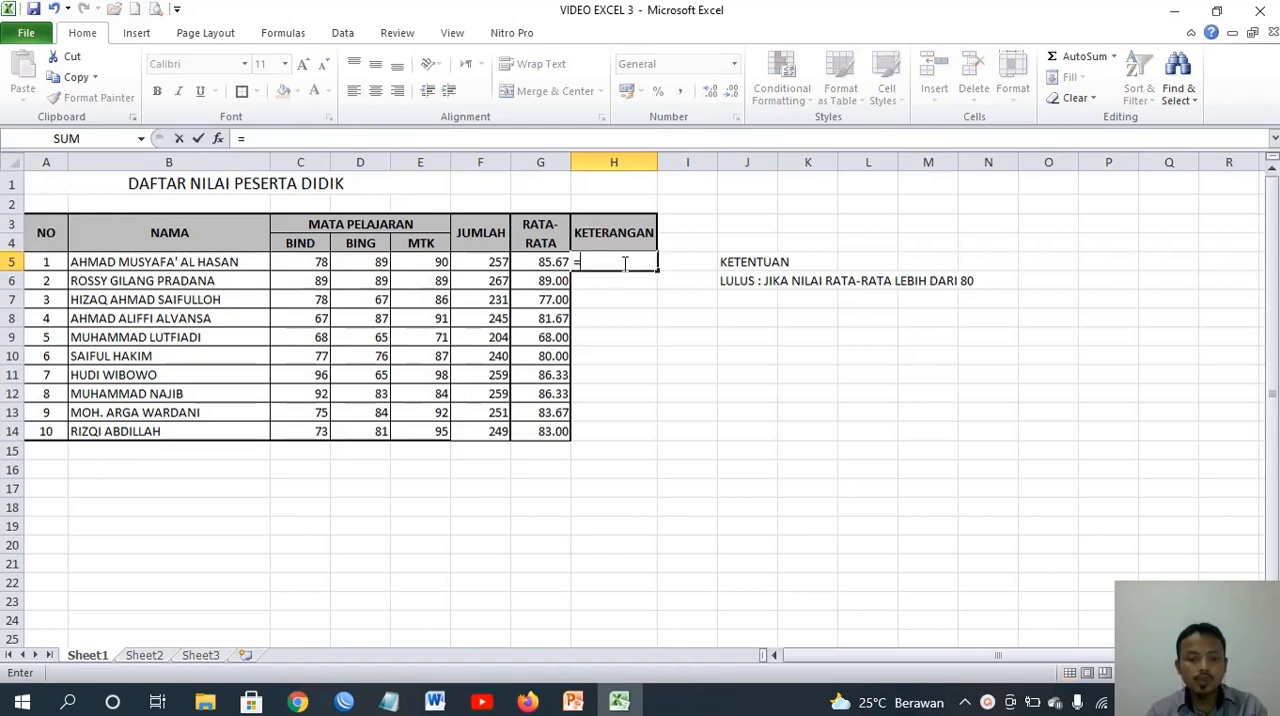
{"action": "type", "text": "IF"}
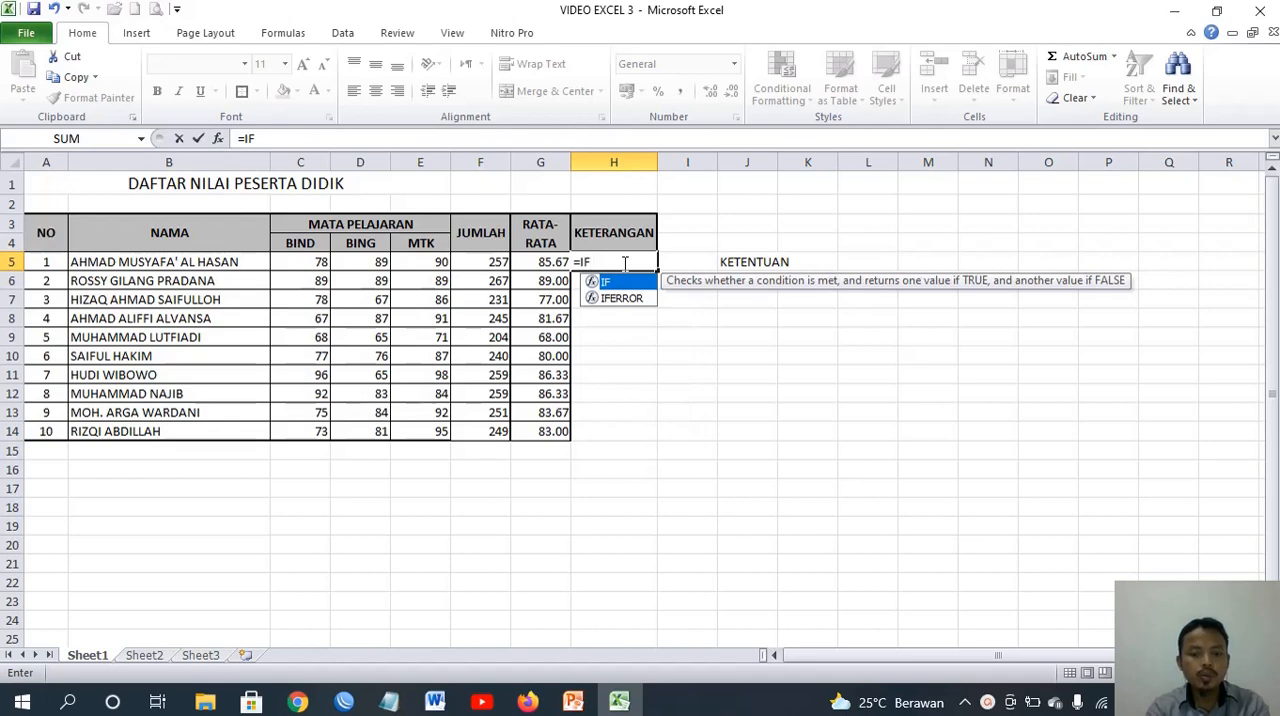
{"action": "type", "text": "("}
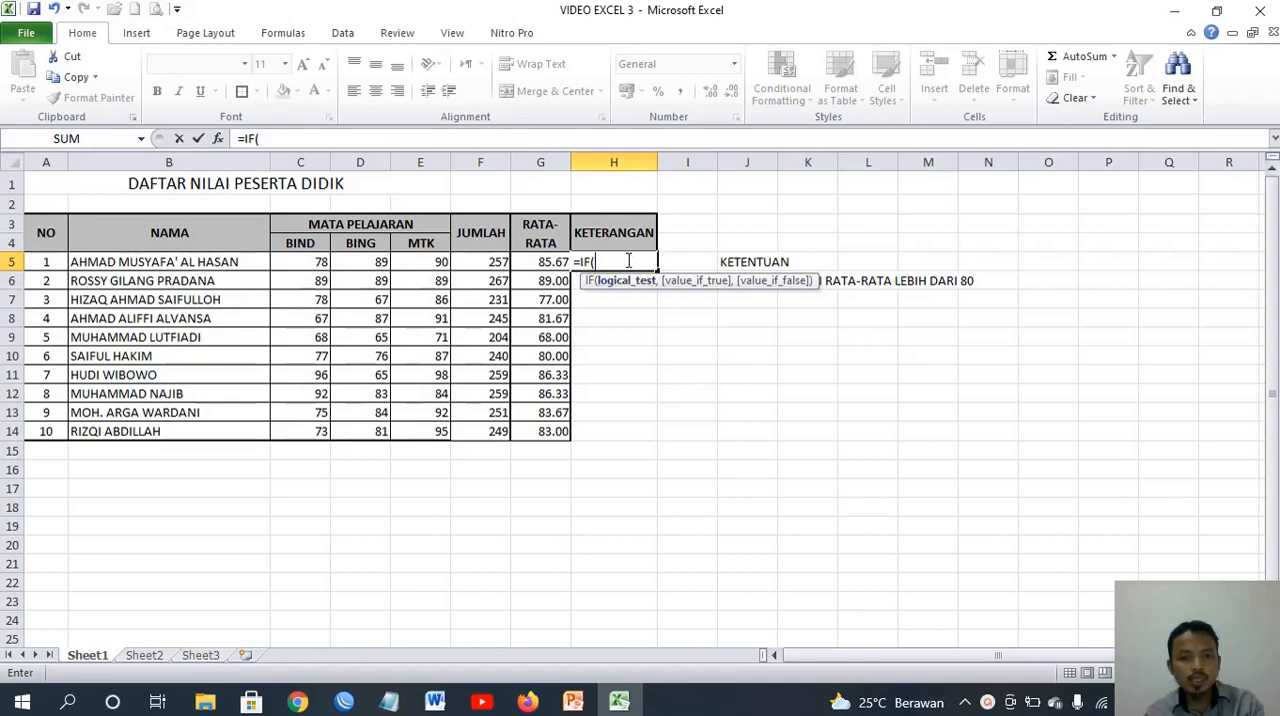
{"action": "left_click", "coordinate": [541, 262]}
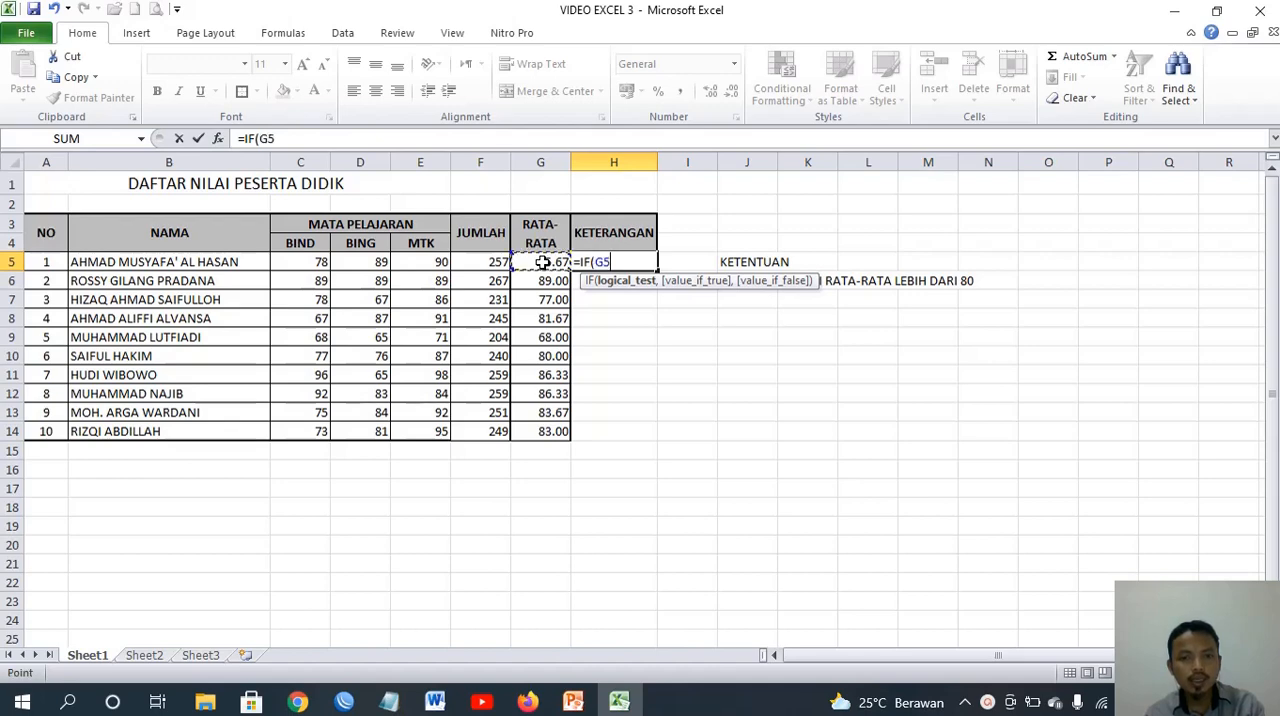
{"action": "type", "text": ">"}
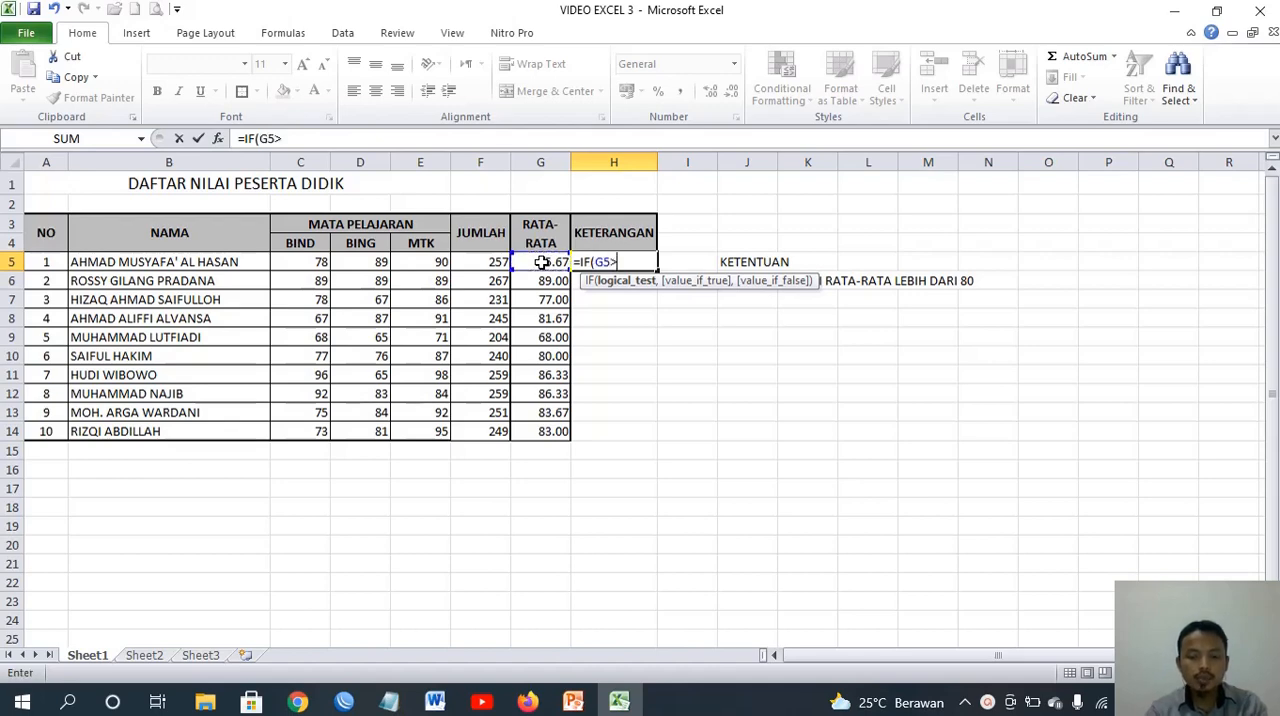
{"action": "type", "text": "=80"}
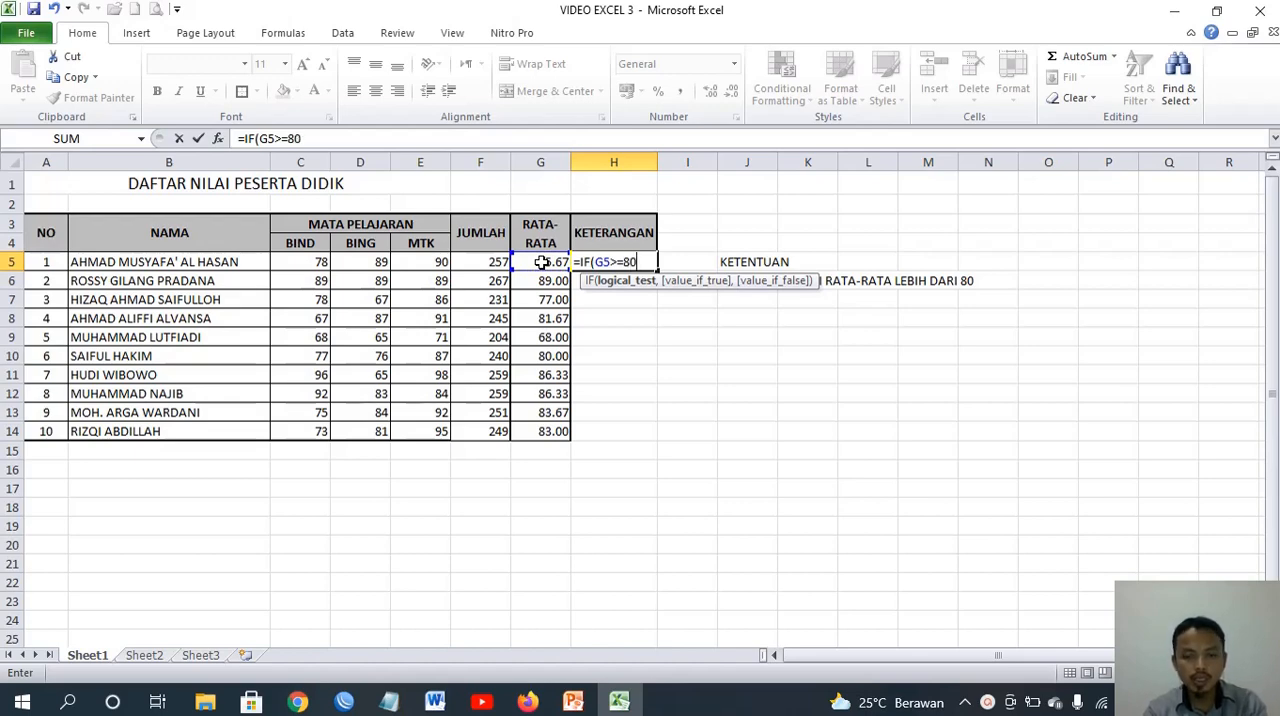
{"action": "type", "text": ","}
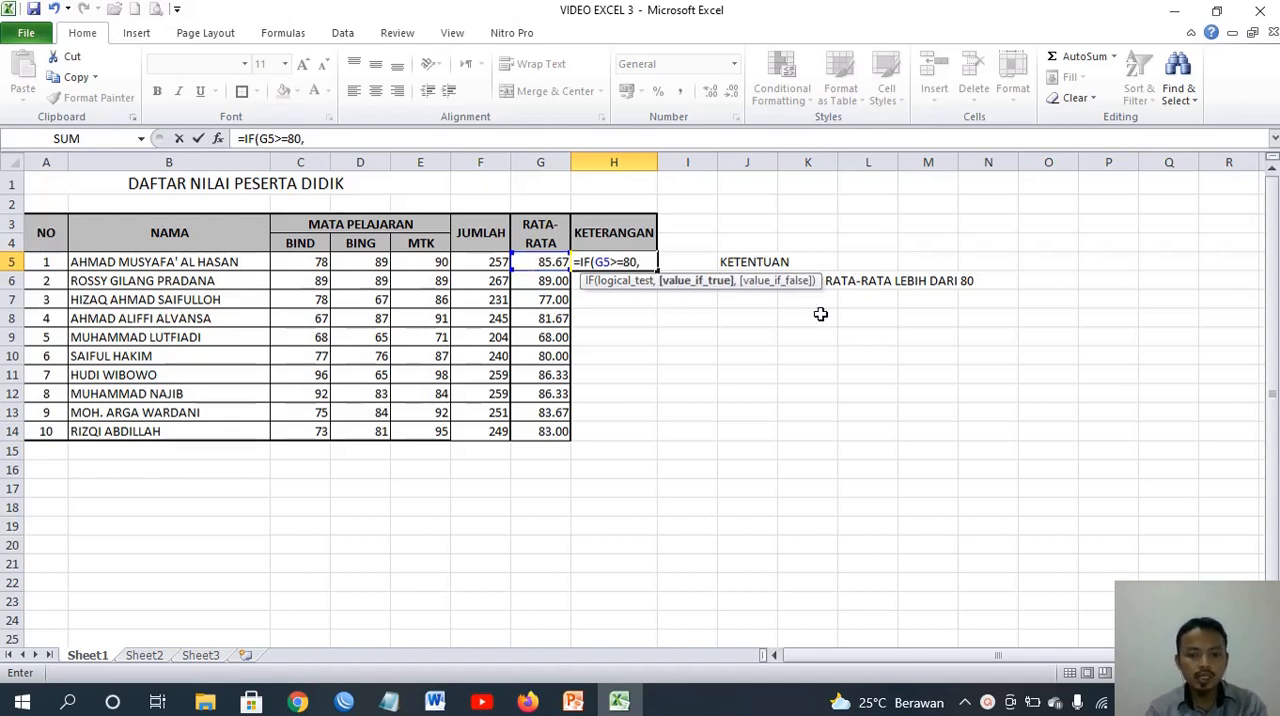
{"action": "type", "text": "\""}
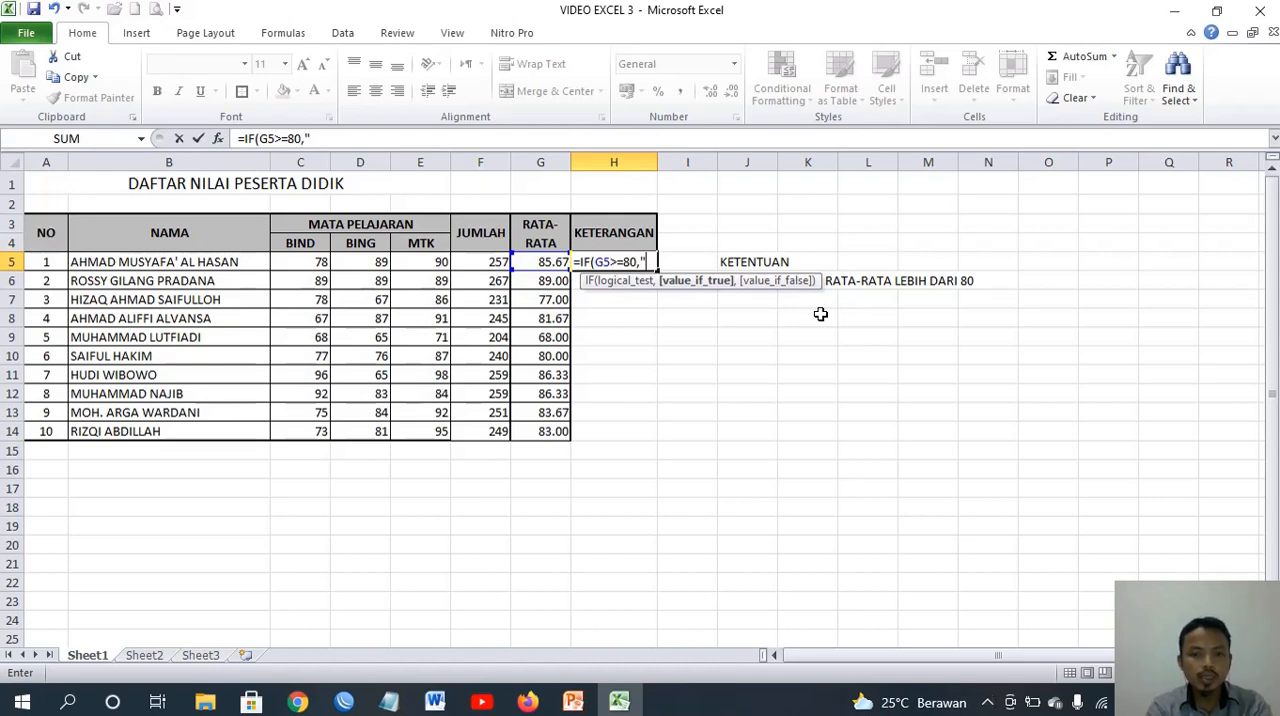
{"action": "type", "text": "LULUS"}
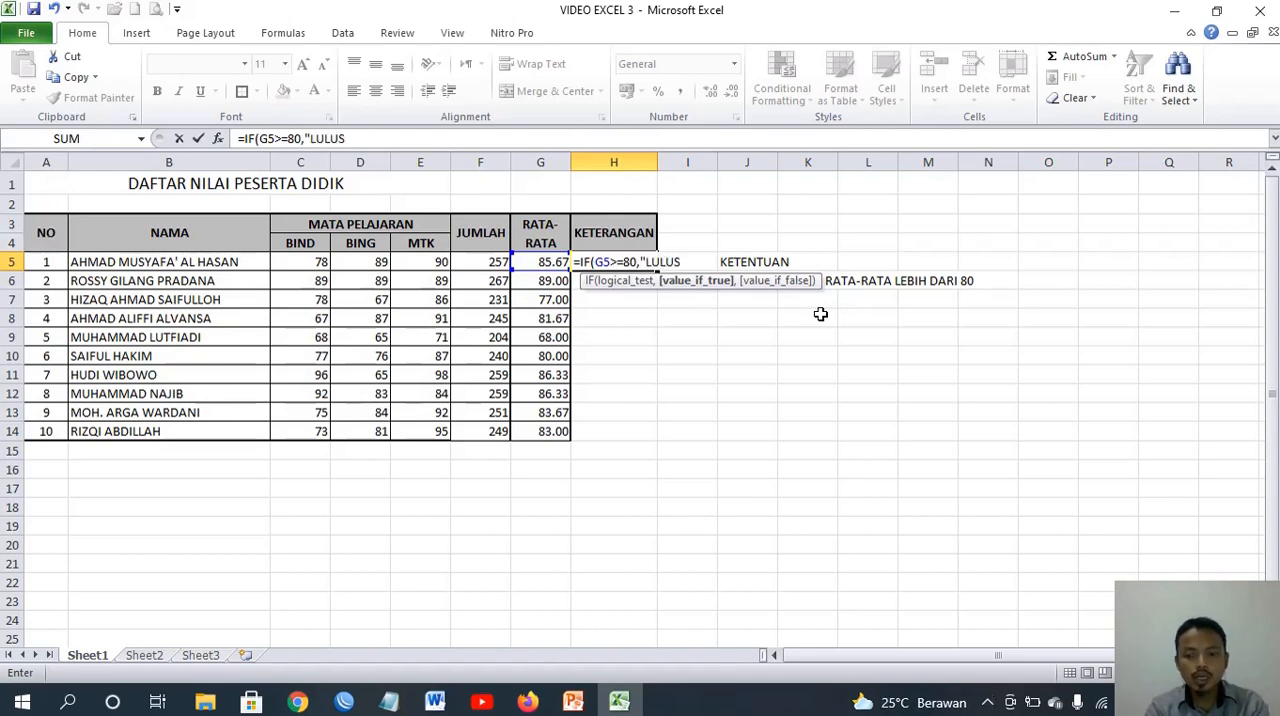
{"action": "type", "text": "\""}
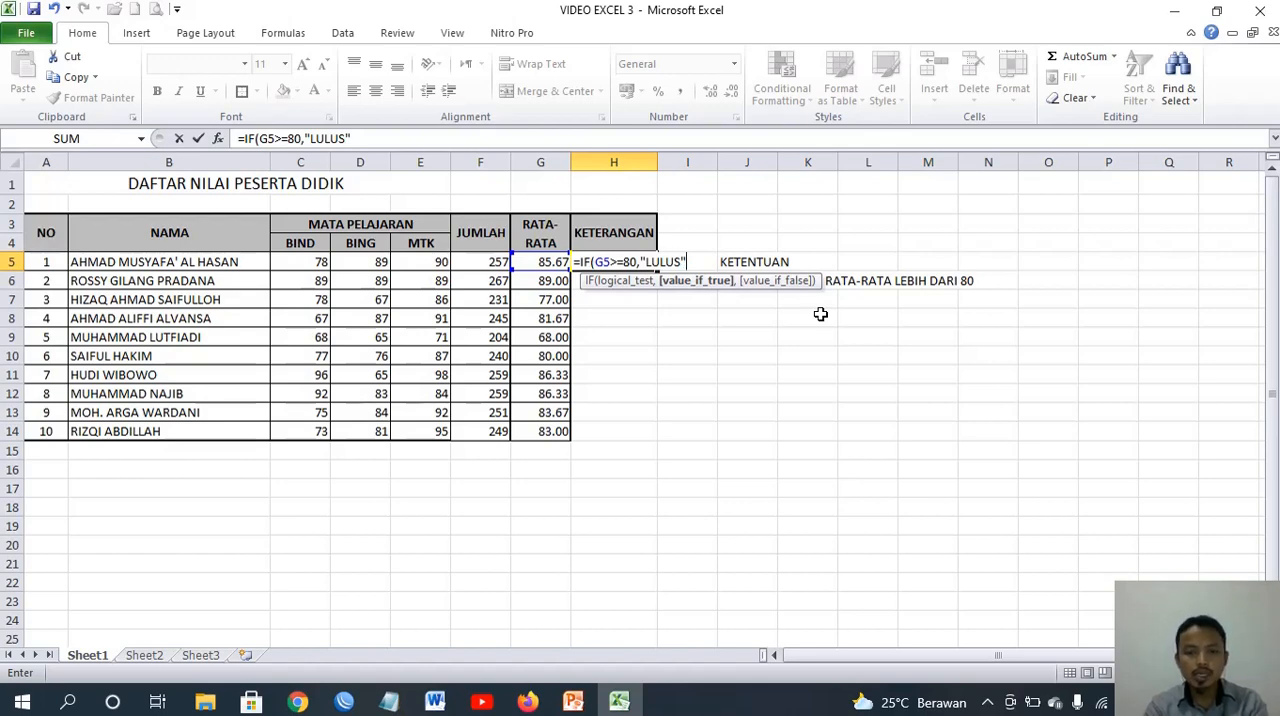
{"action": "type", "text": ","}
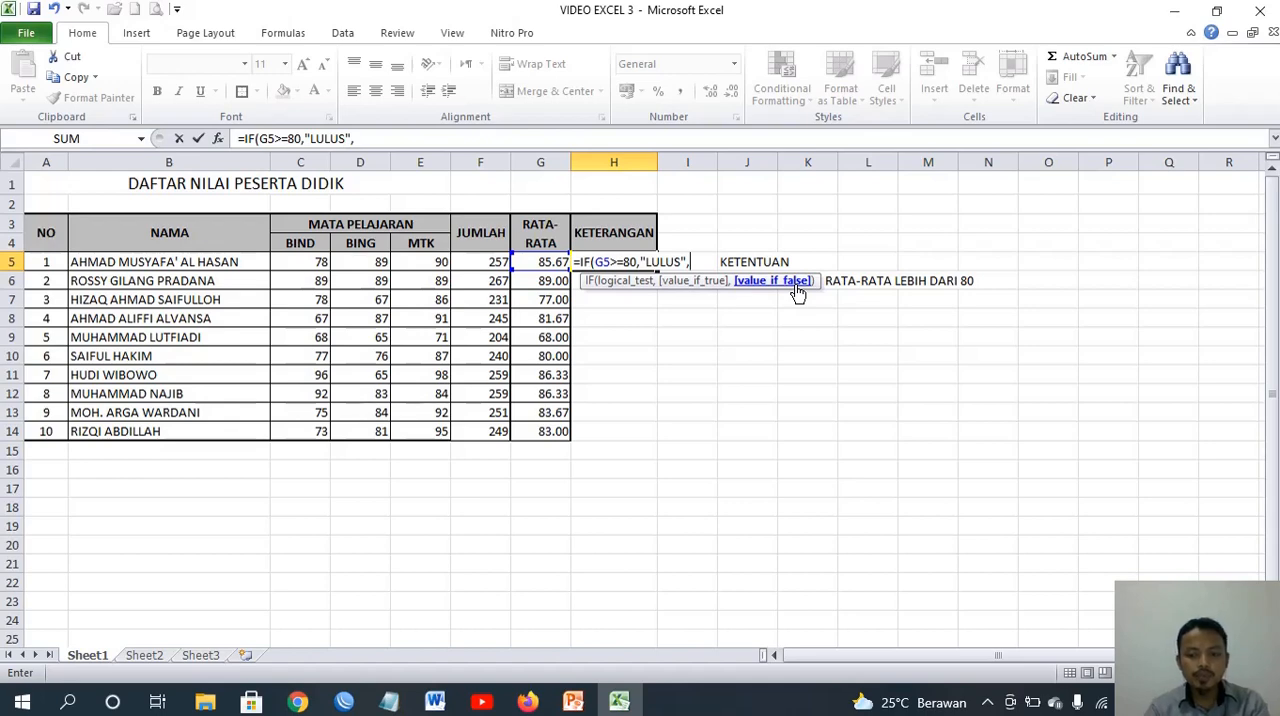
{"action": "type", "text": "\""}
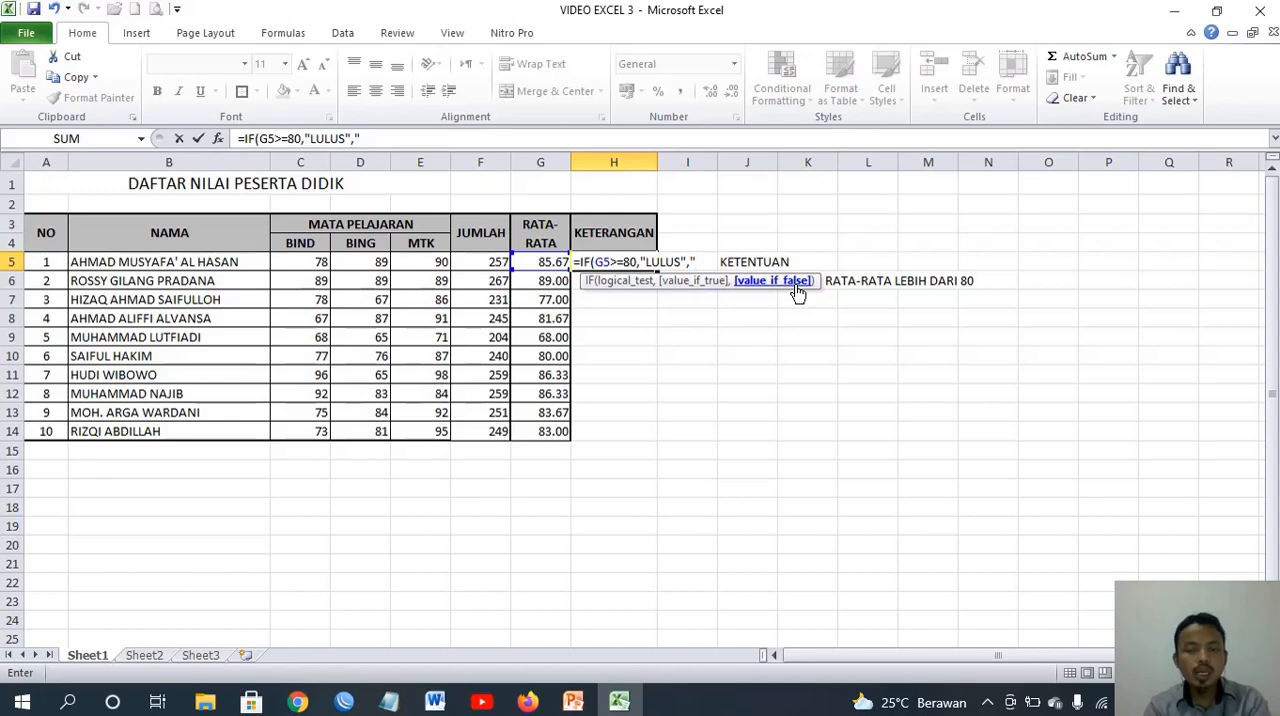
{"action": "type", "text": "REMI"}
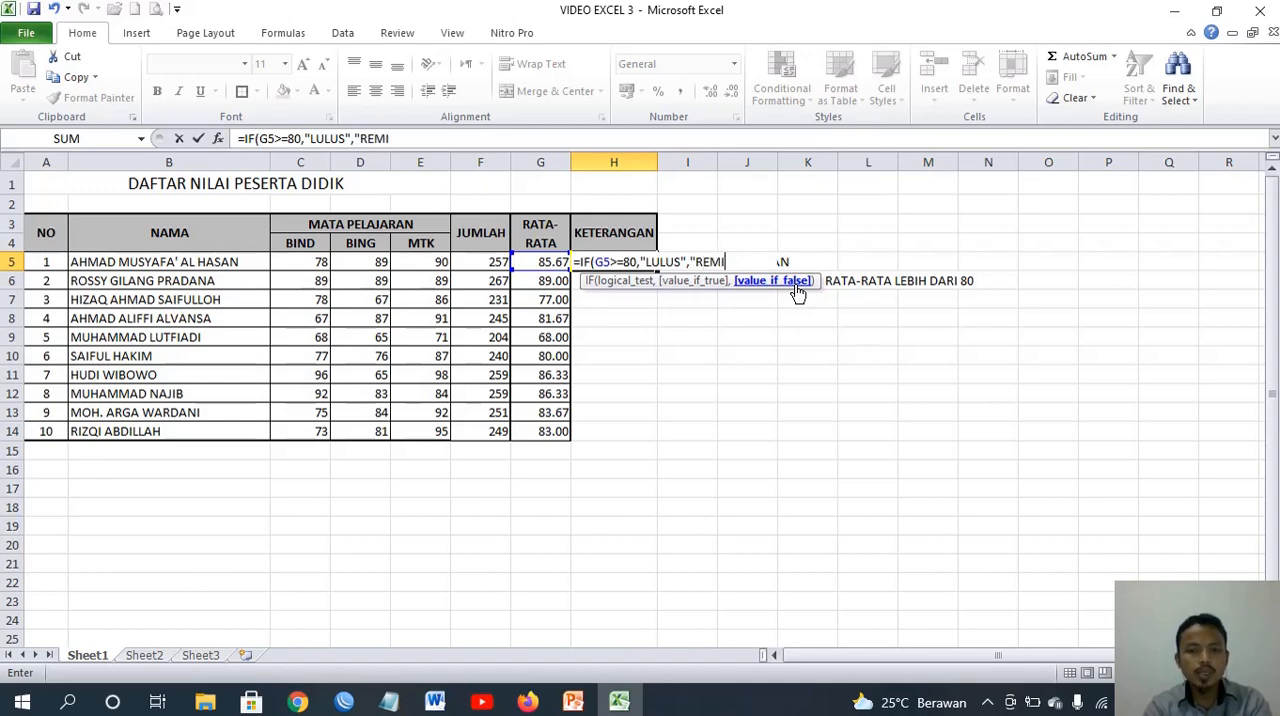
{"action": "type", "text": "DI\""}
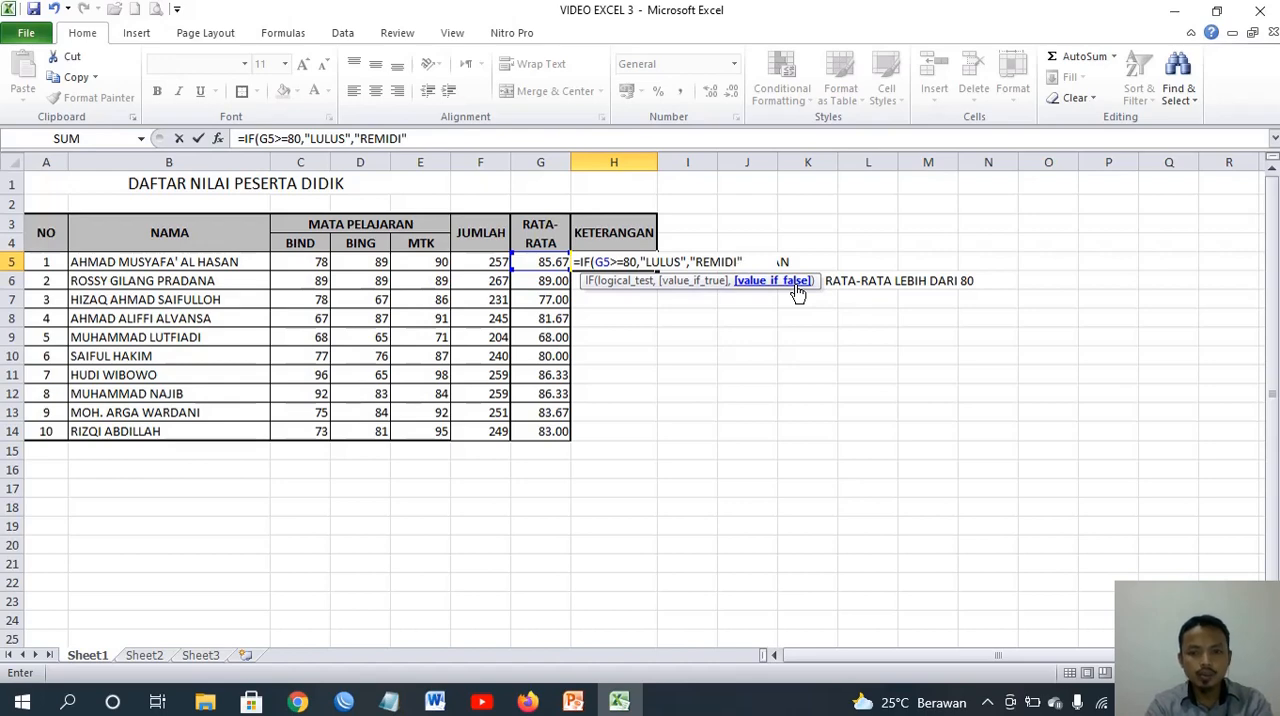
{"action": "type", "text": ")"}
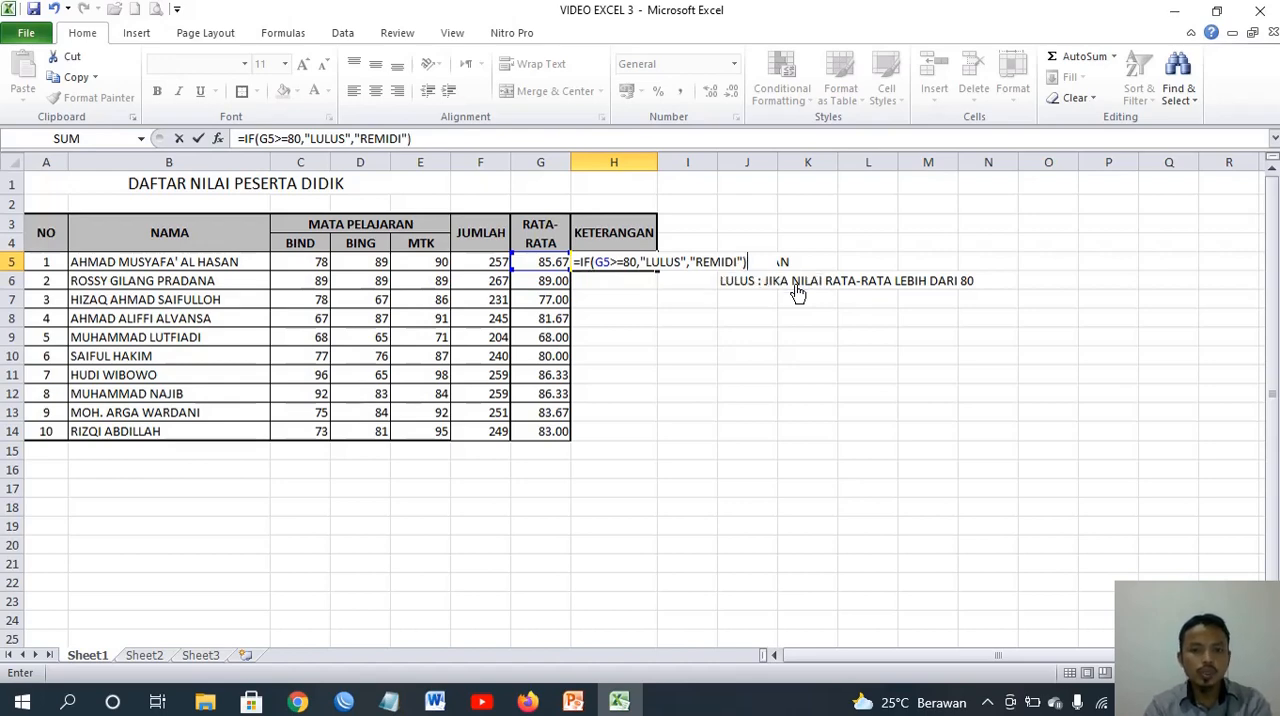
{"action": "key", "text": "Return"}
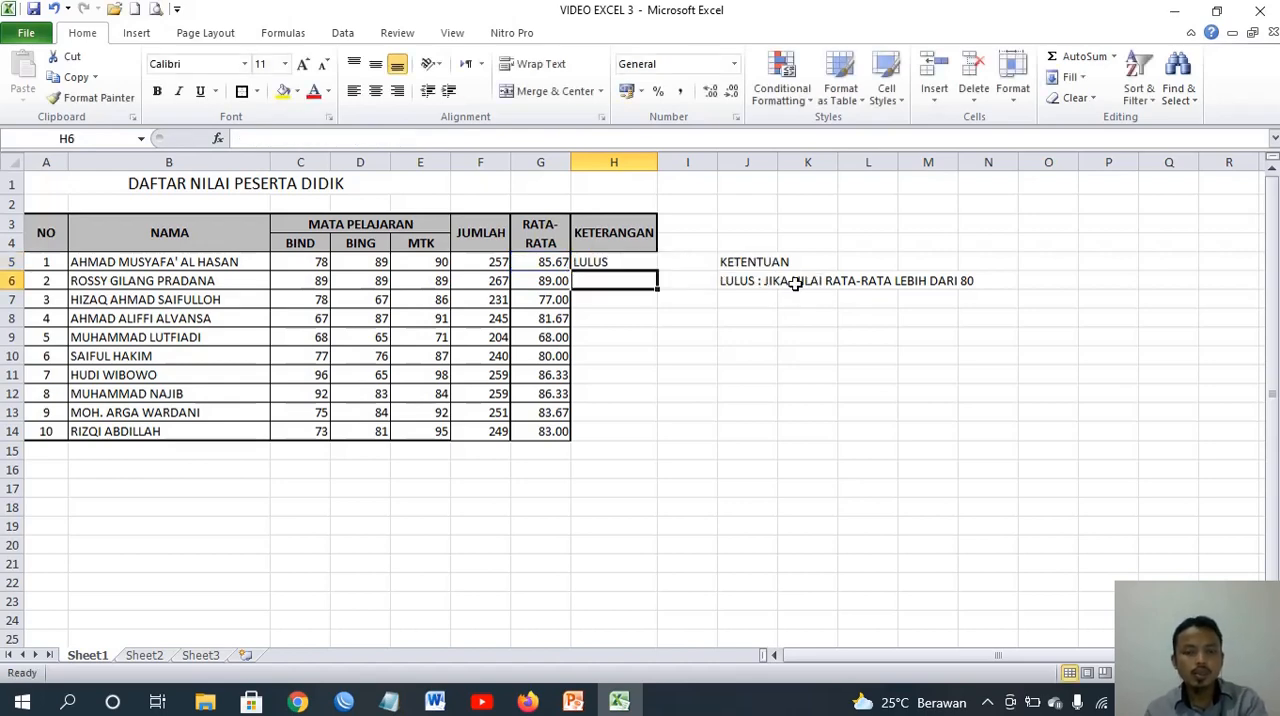
{"action": "left_click", "coordinate": [586, 263]}
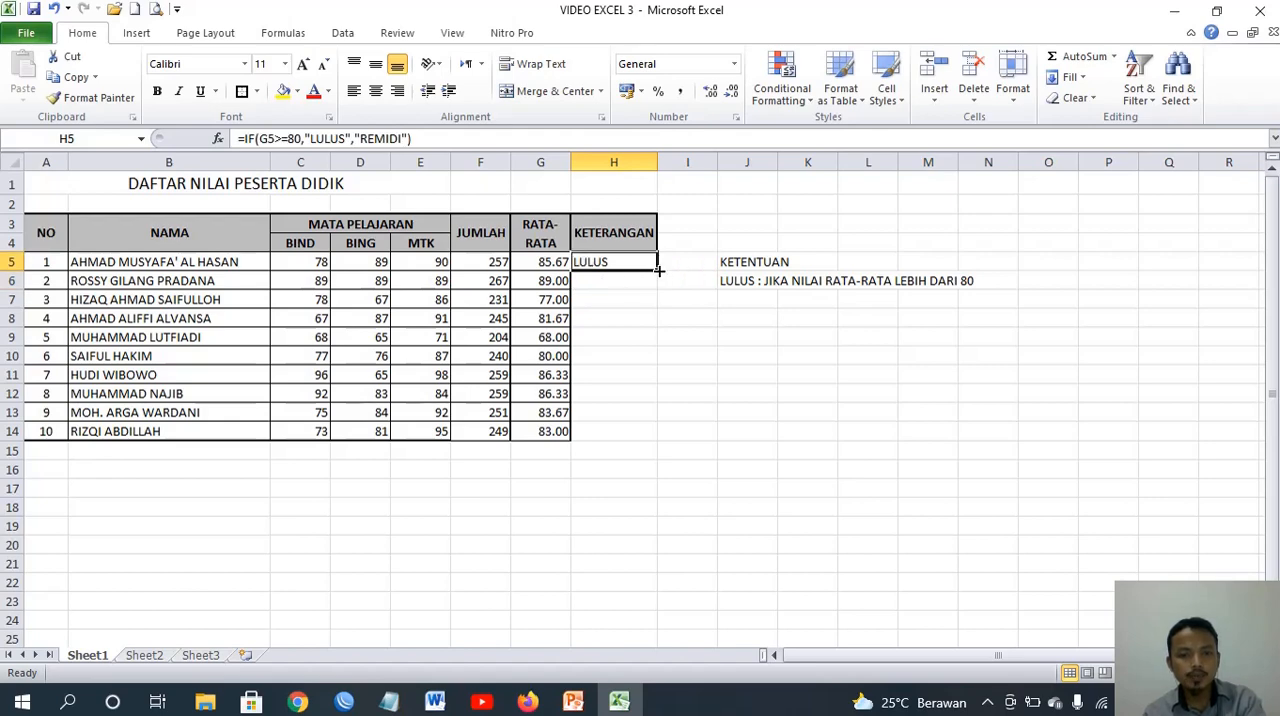
{"action": "left_click_drag", "start_coordinate": [651, 272], "coordinate": [663, 438]}
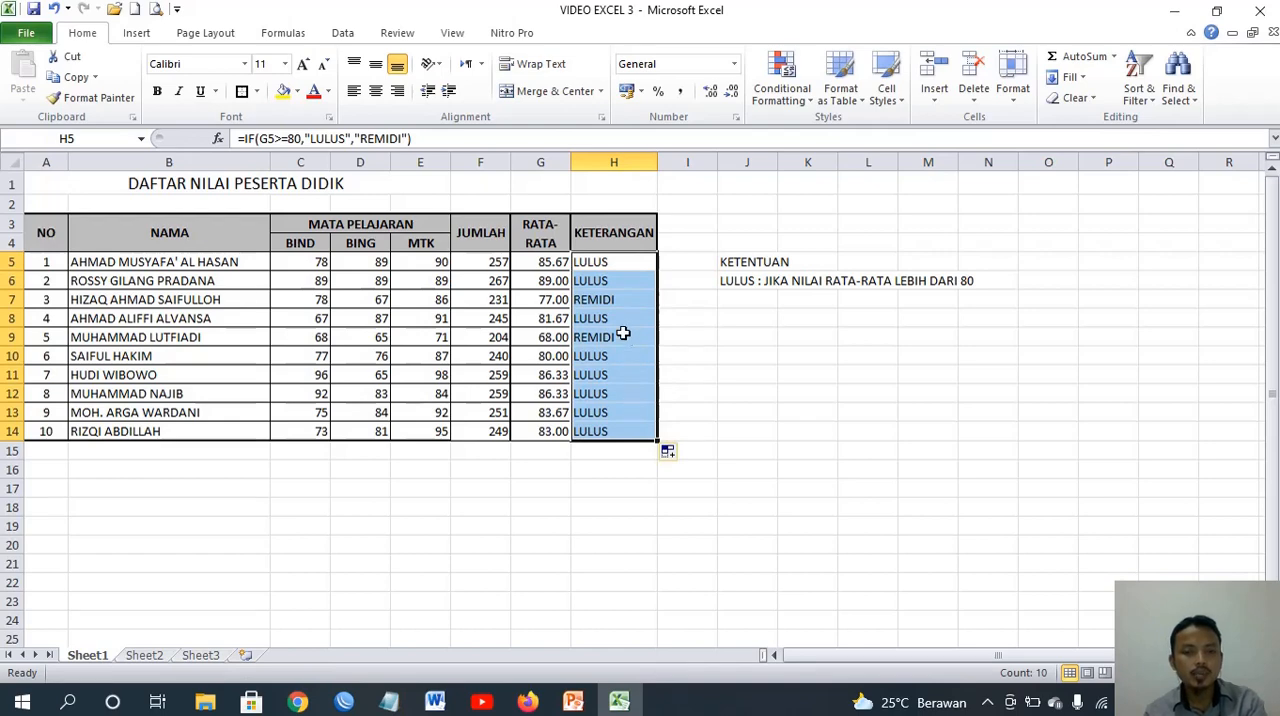
Change the scores of student number 5 in row 9 to BIND 78, BING 75 and MTK 90
{"action": "left_click", "coordinate": [620, 300]}
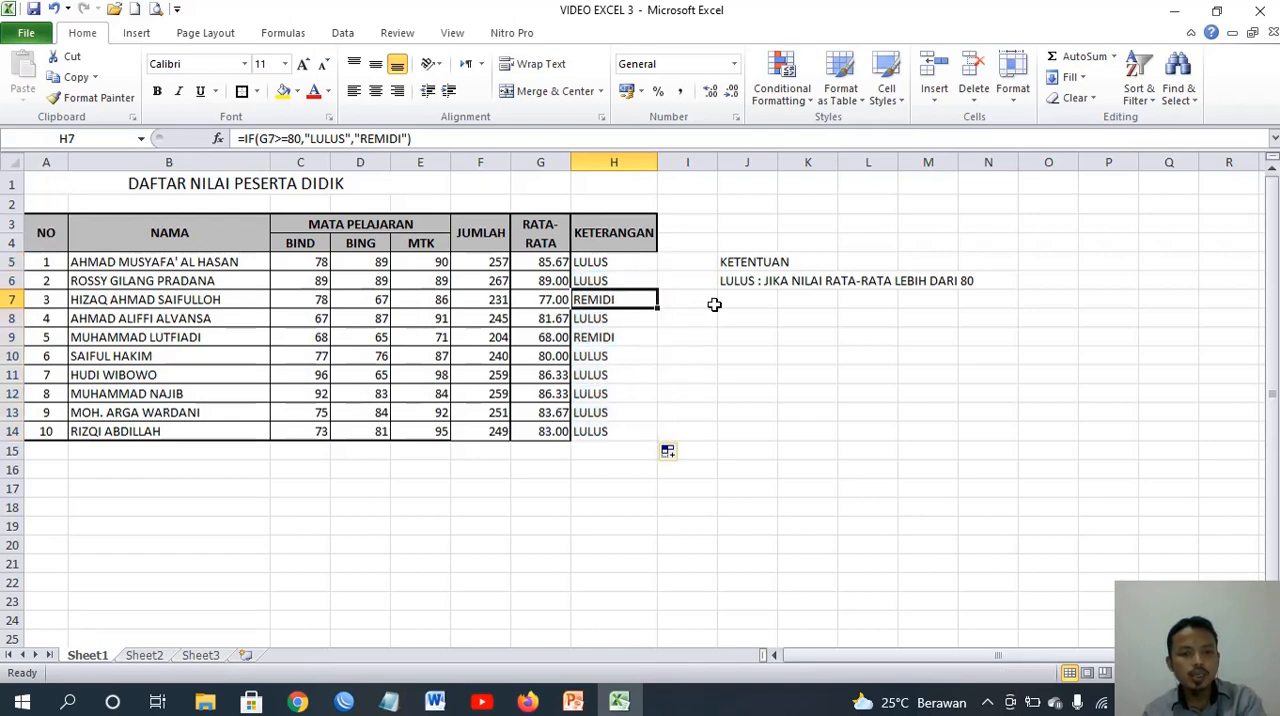
{"action": "left_click", "coordinate": [557, 302]}
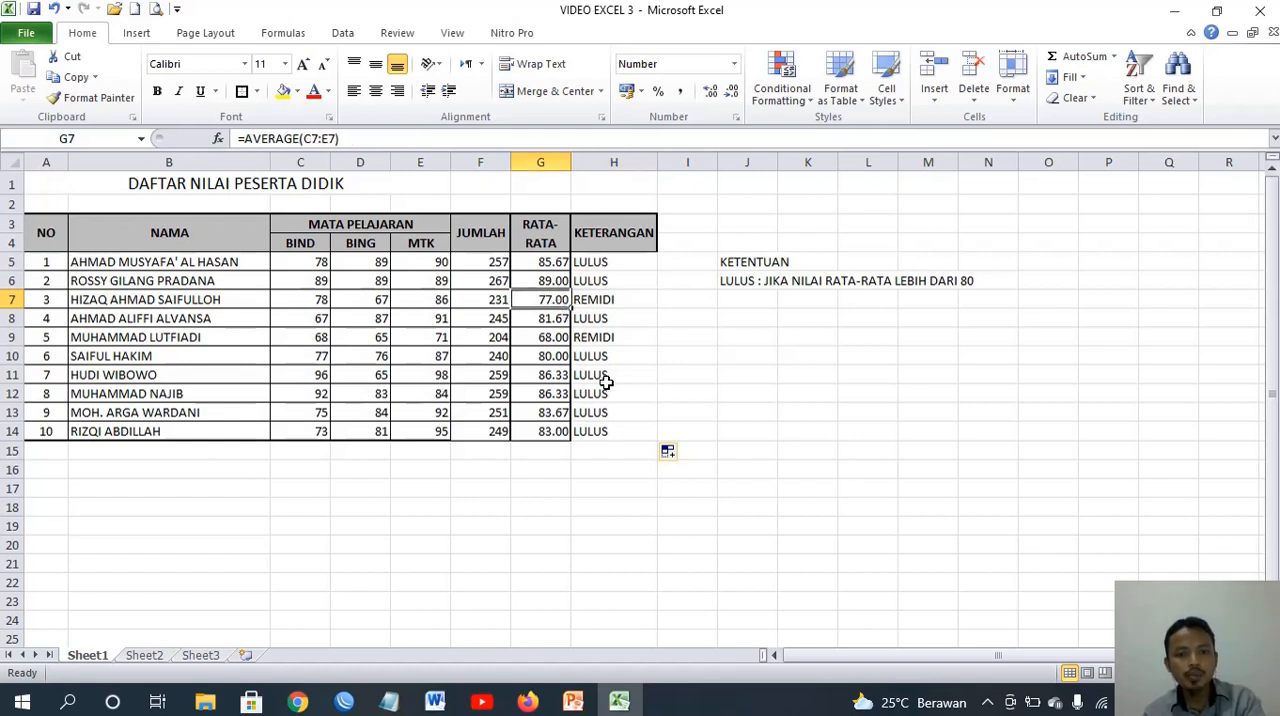
{"action": "left_click", "coordinate": [540, 340]}
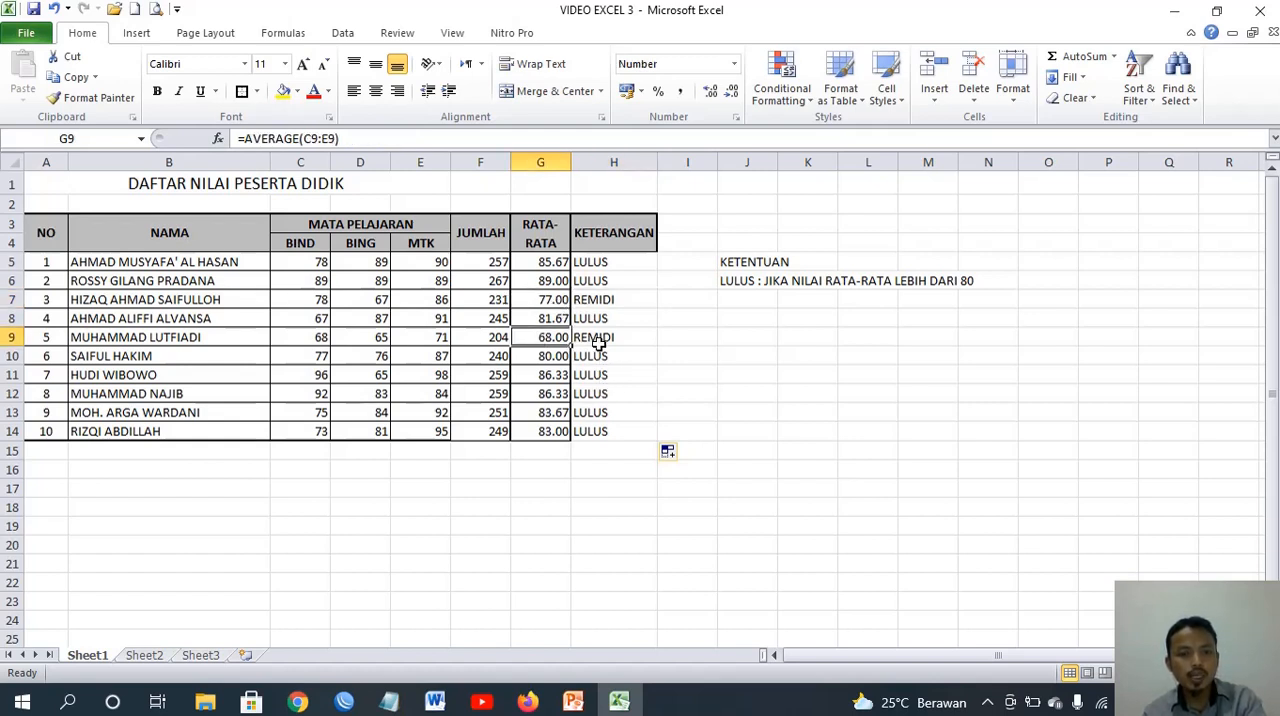
{"action": "left_click", "coordinate": [300, 337]}
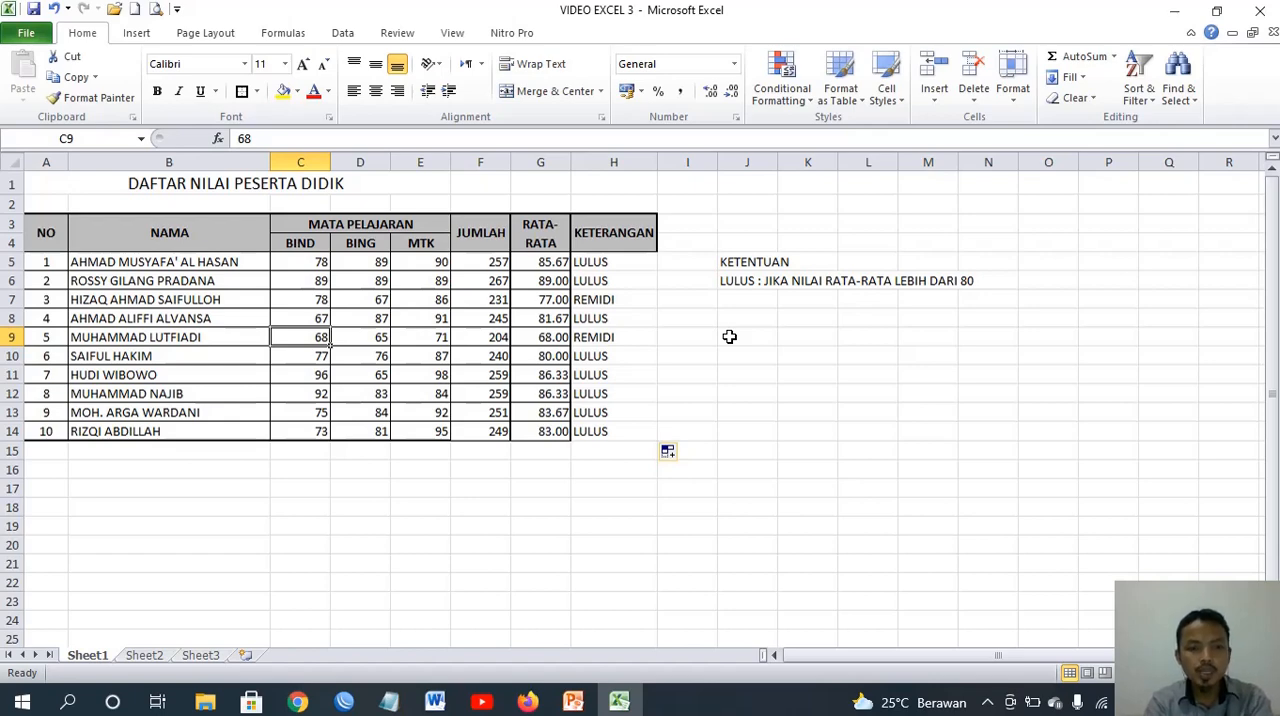
{"action": "type", "text": "78"}
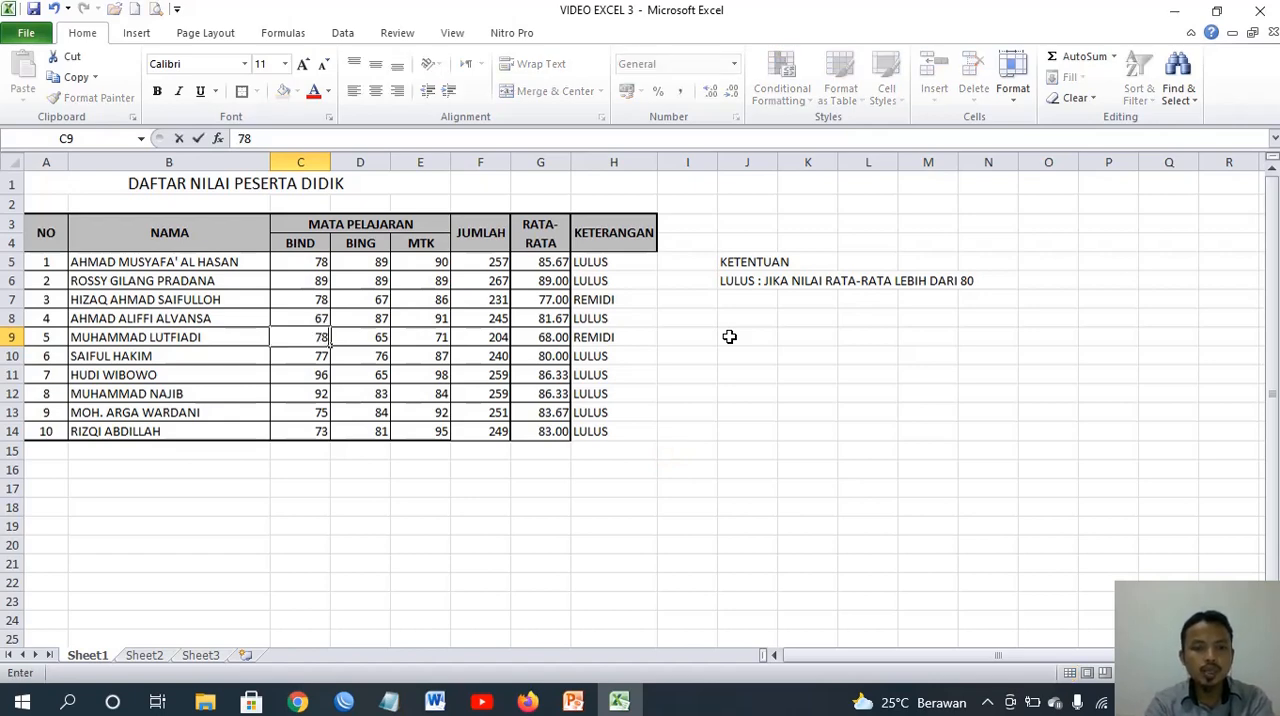
{"action": "key", "text": "Tab"}
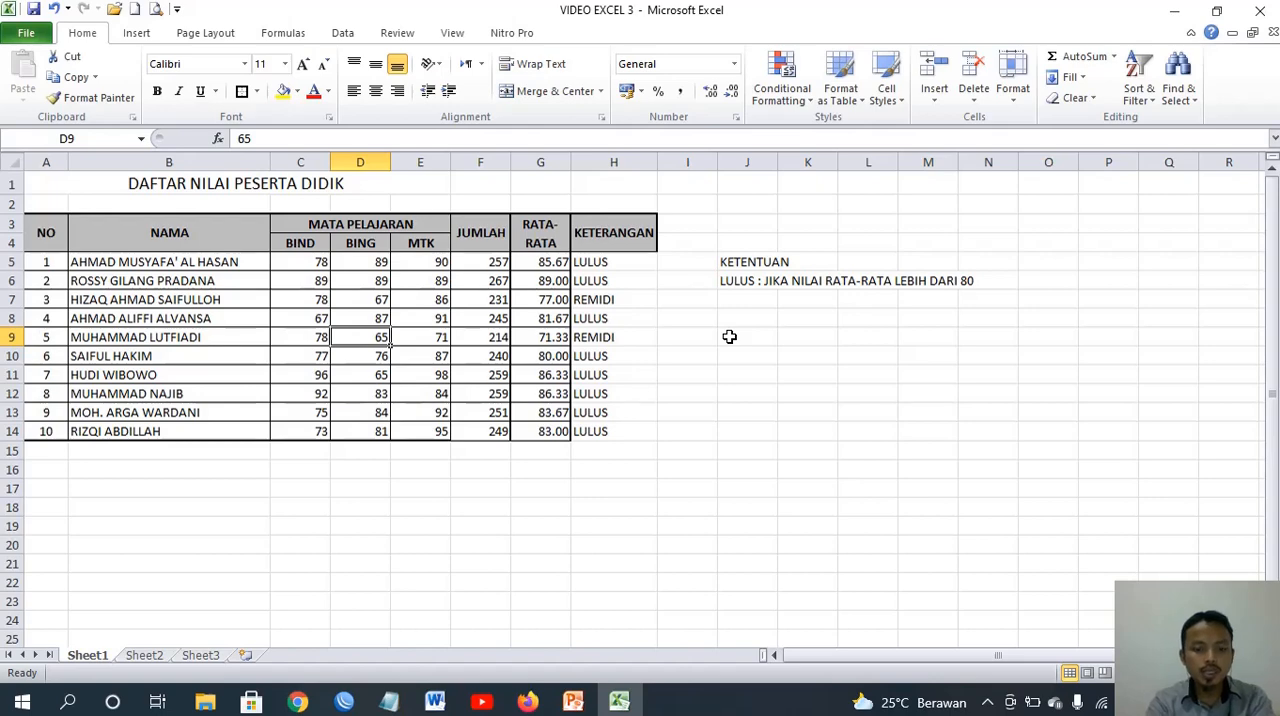
{"action": "type", "text": "75"}
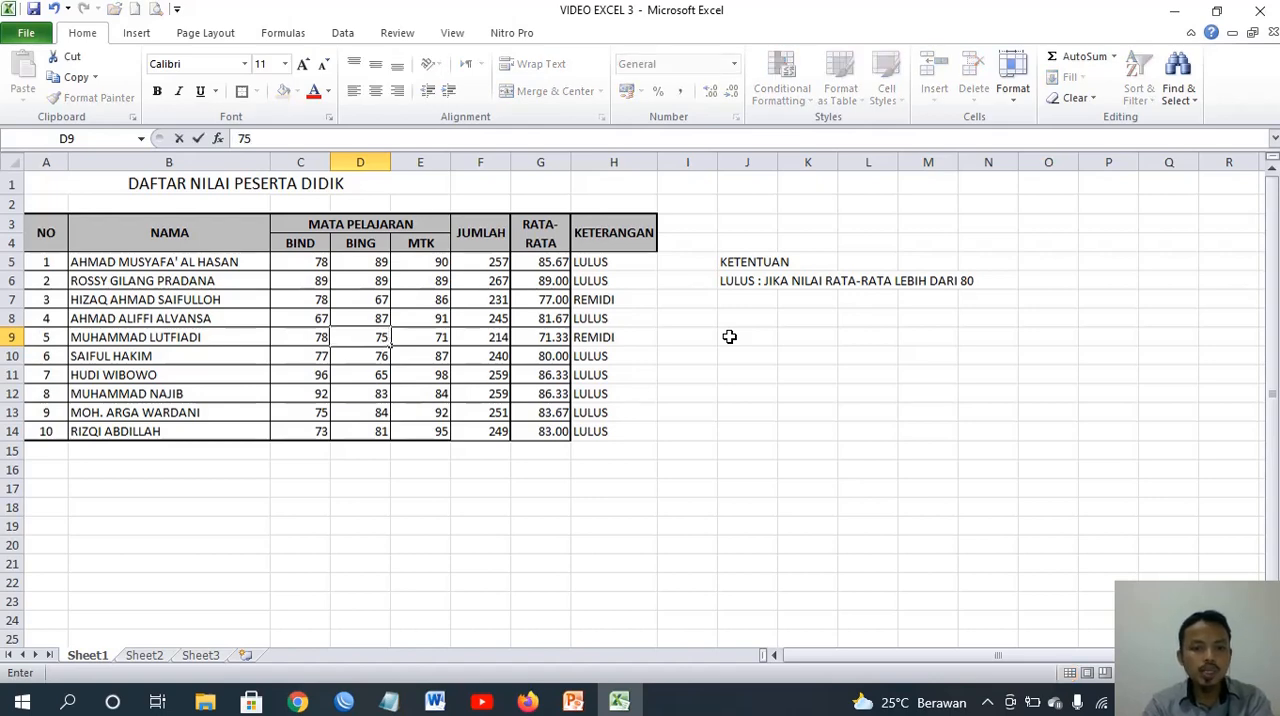
{"action": "key", "text": "Tab"}
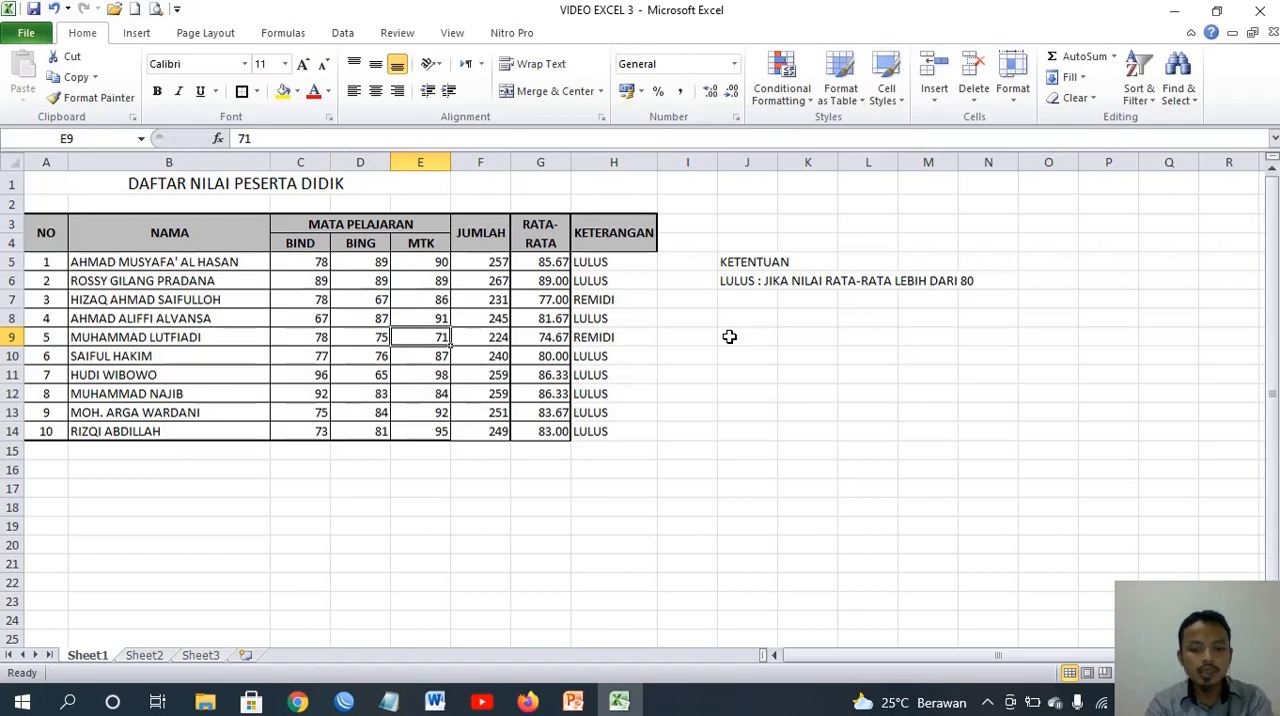
{"action": "type", "text": "90"}
{"action": "key", "text": "Tab"}
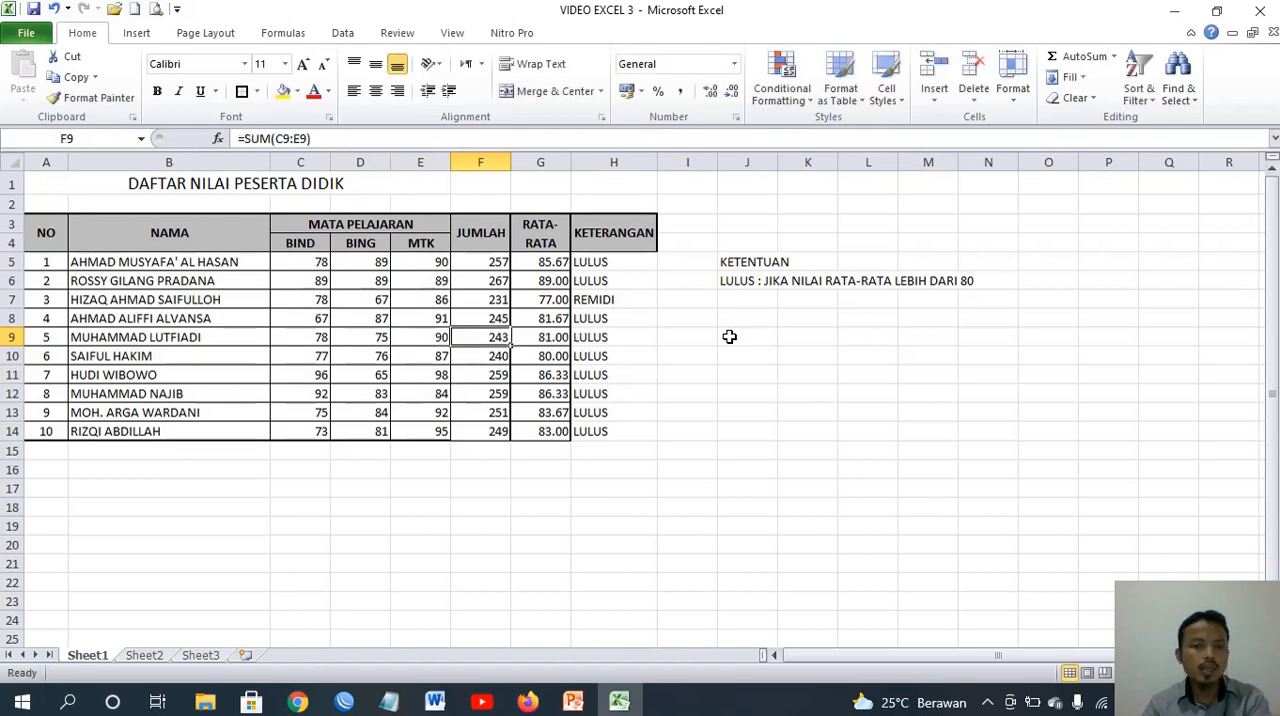
Compare the RATA-RATA and KETERANGAN results for students 5 and 3 in rows 9 and 7
{"action": "key", "text": "Tab"}
{"action": "key", "text": "Tab"}
{"action": "key", "text": "Left"}
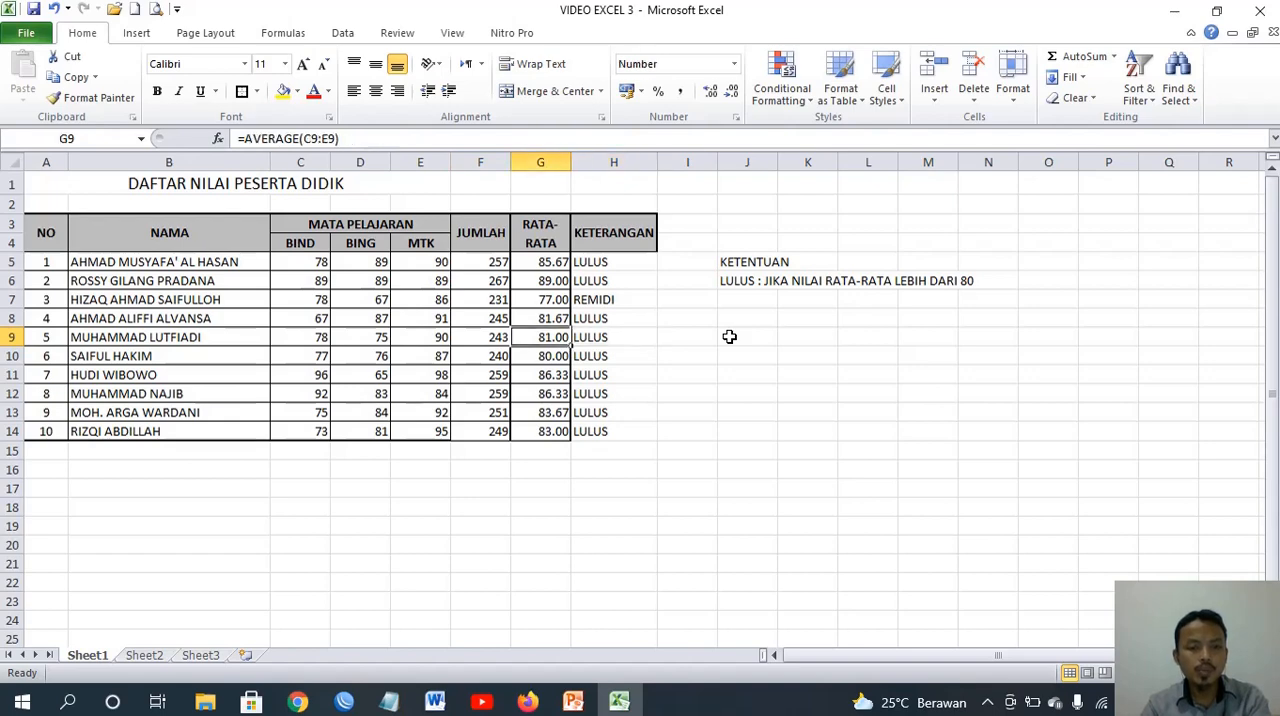
{"action": "key", "text": "Right"}
{"action": "key", "text": "Left"}
{"action": "key", "text": "Right"}
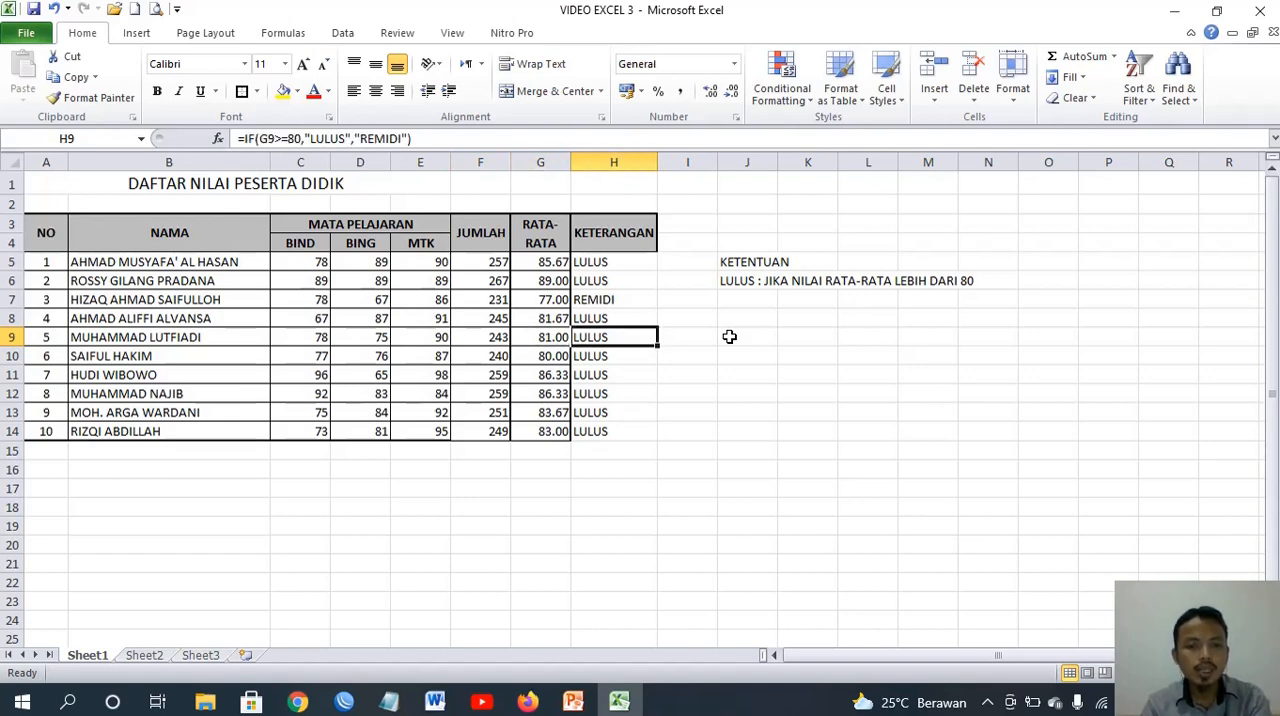
{"action": "key", "text": "Left"}
{"action": "key", "text": "Up"}
{"action": "key", "text": "Up"}
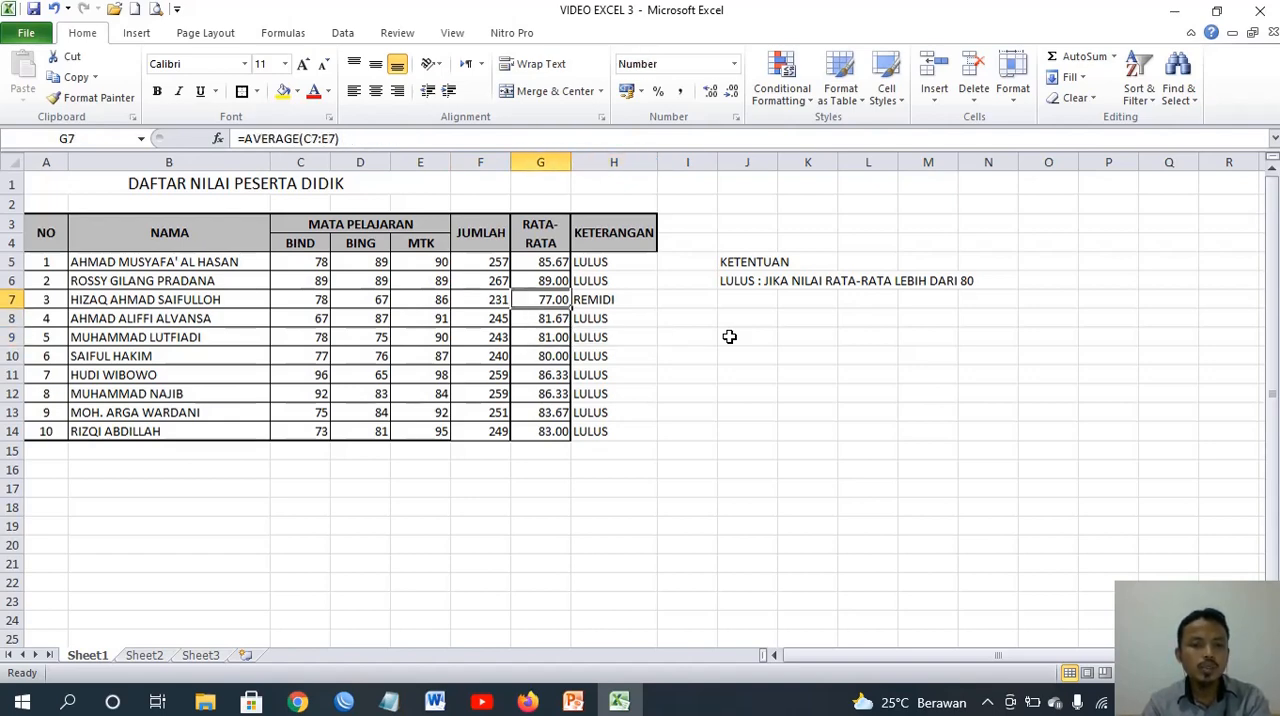
{"action": "key", "text": "Right"}
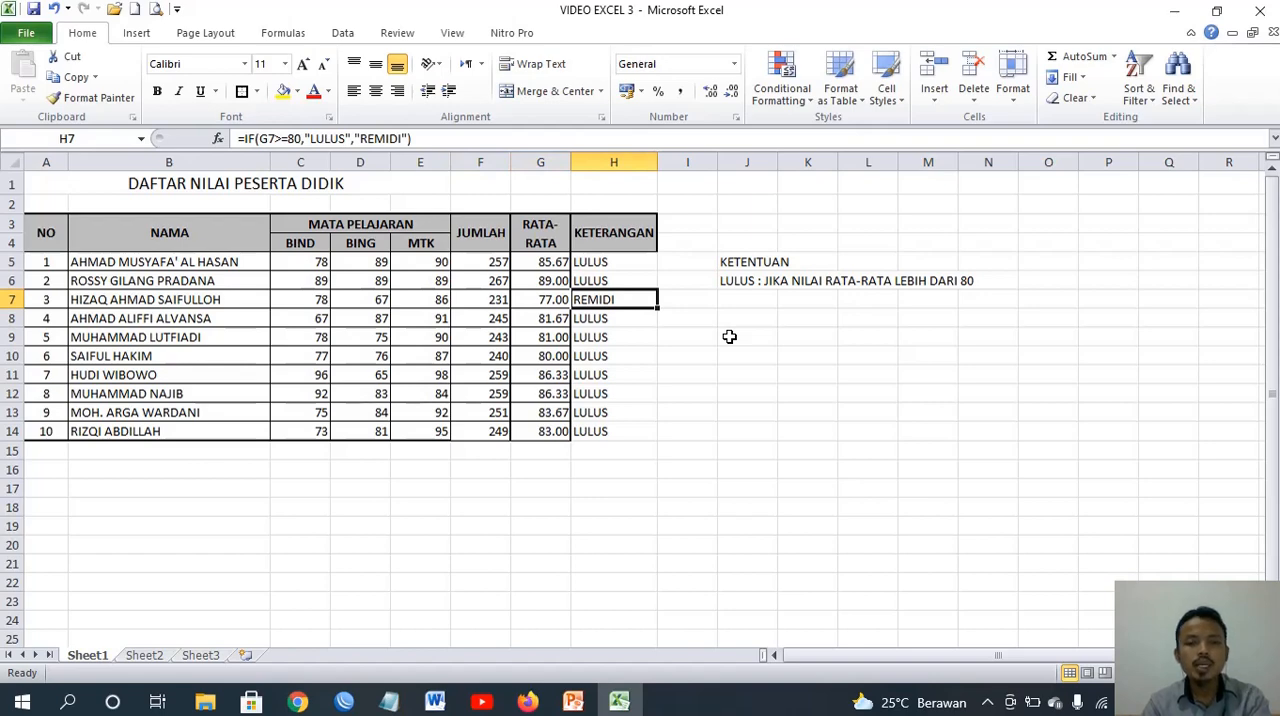
Set the BING score of student number 3 in D7 to 87
{"action": "key", "text": "Left"}
{"action": "key", "text": "Left"}
{"action": "key", "text": "Left"}
{"action": "key", "text": "Left"}
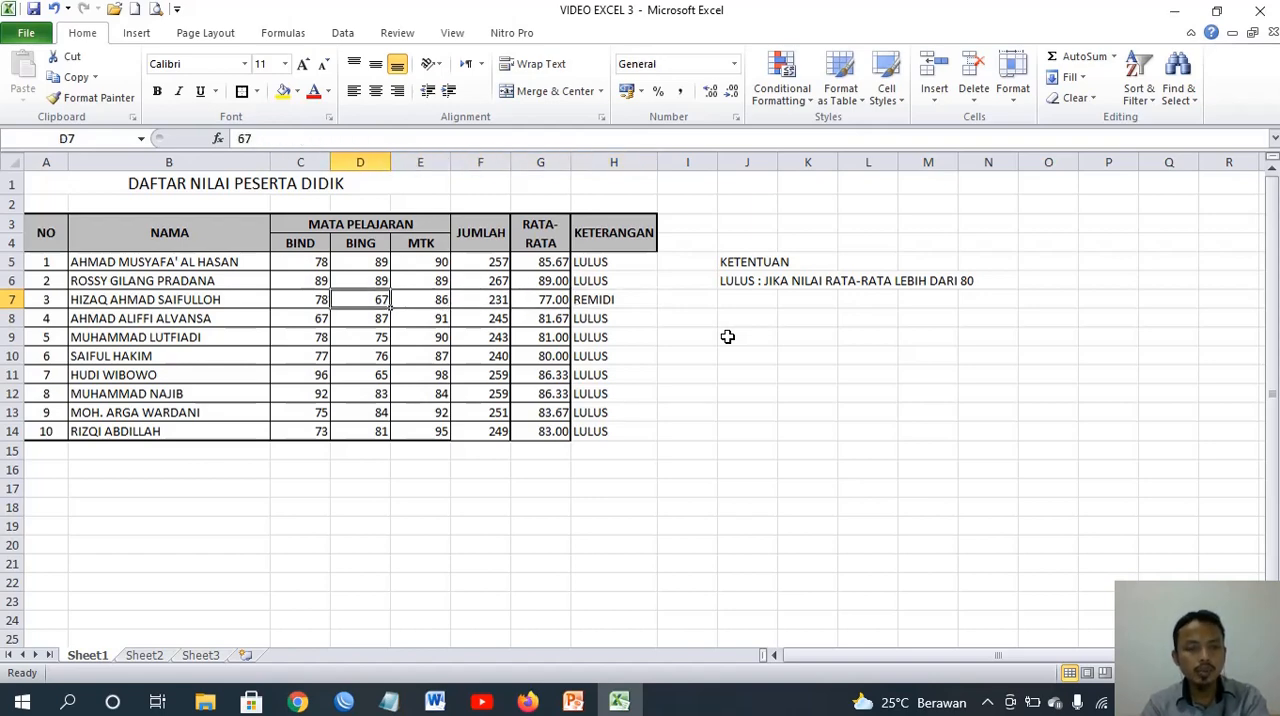
{"action": "type", "text": "77"}
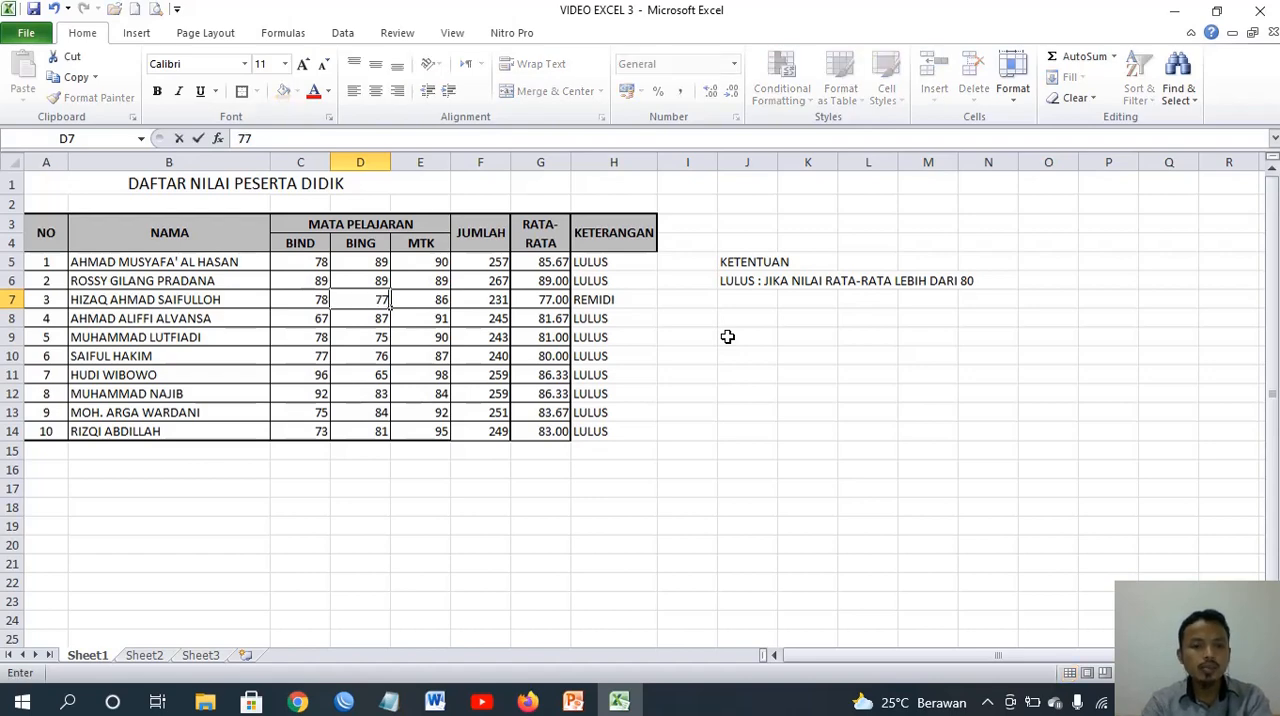
{"action": "key", "text": "BackSpace"}
{"action": "key", "text": "BackSpace"}
{"action": "type", "text": "87"}
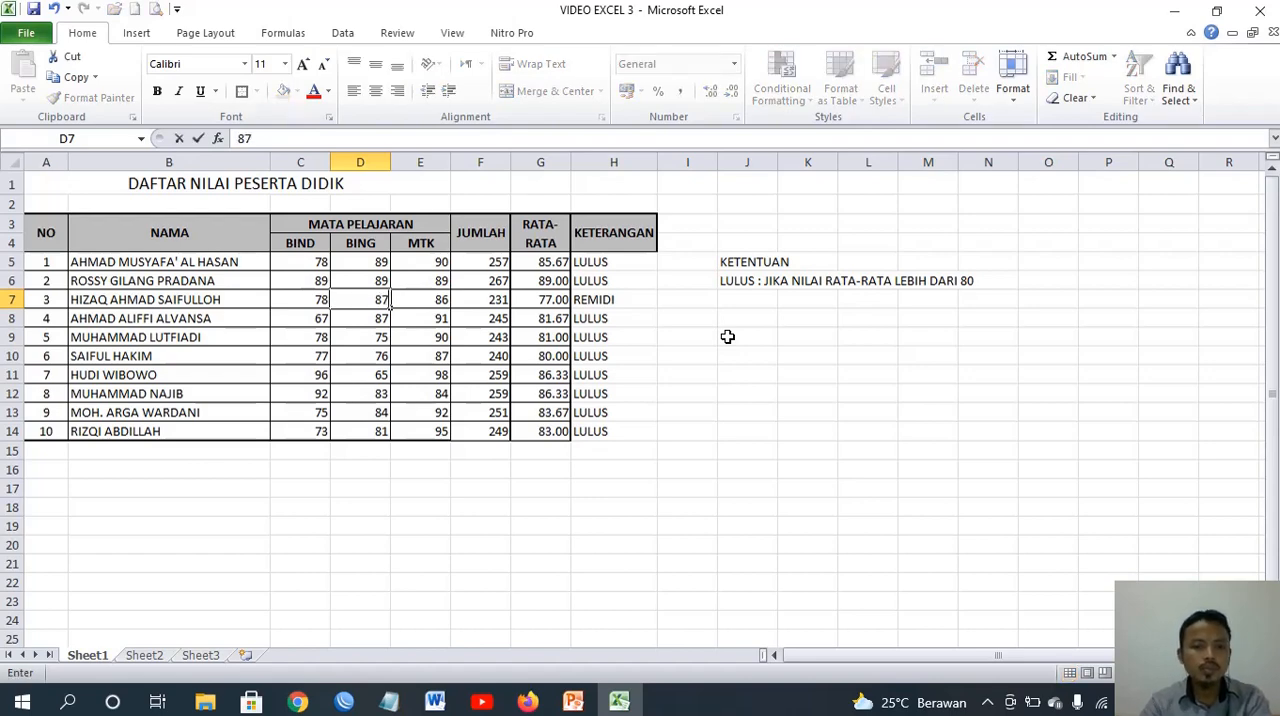
{"action": "key", "text": "Right"}
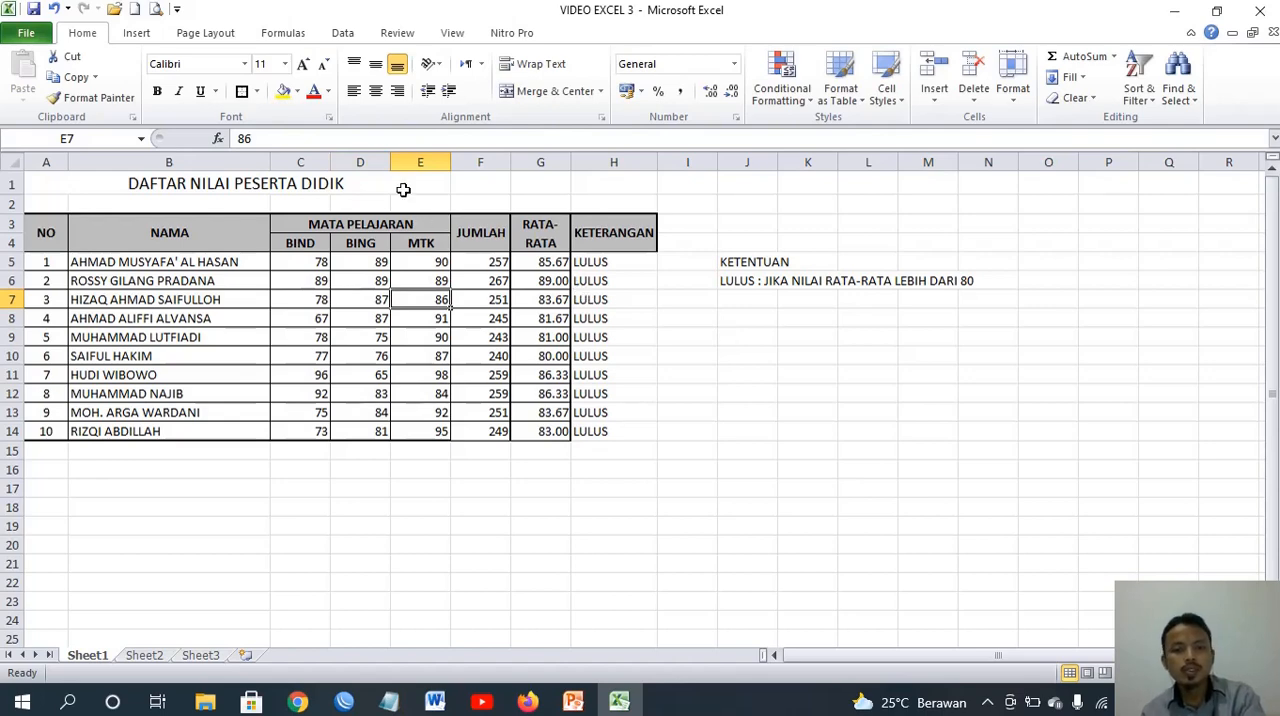
Apply all borders and a thick box border to the whole grade table, A3:H14
{"action": "left_click_drag", "start_coordinate": [44, 228], "coordinate": [586, 431]}
{"action": "left_click", "coordinate": [256, 91]}
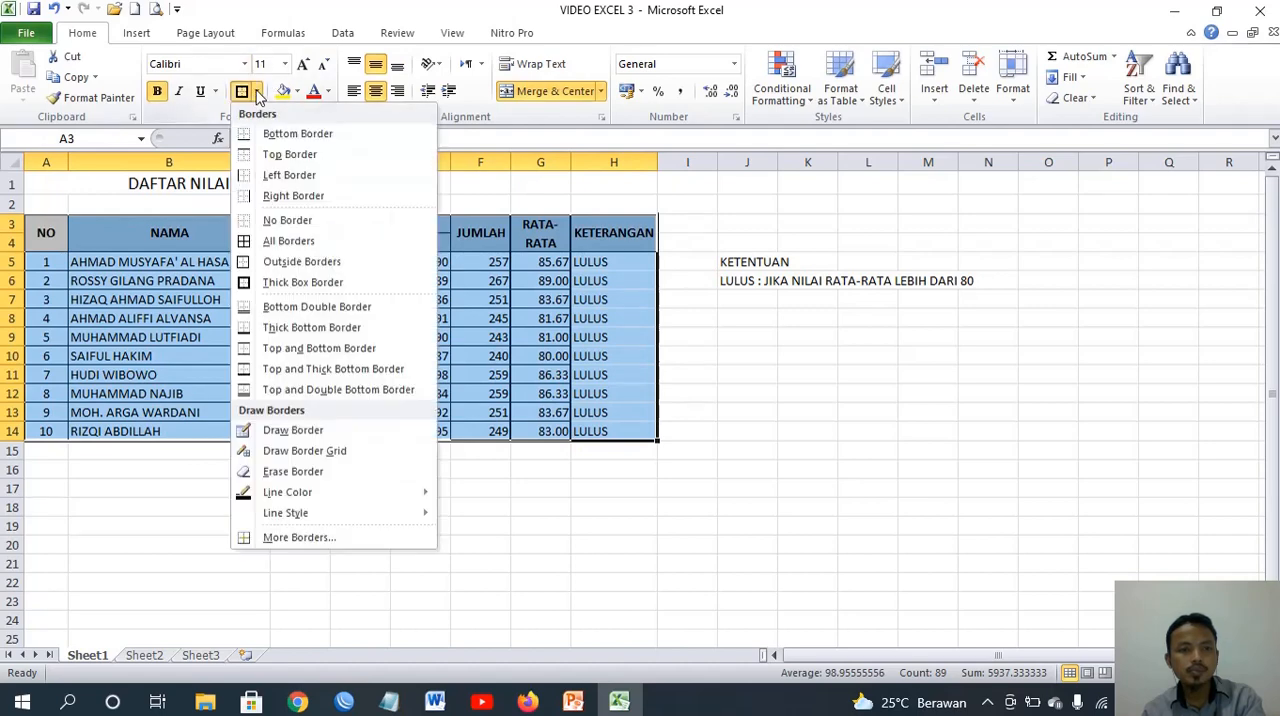
{"action": "left_click", "coordinate": [280, 240]}
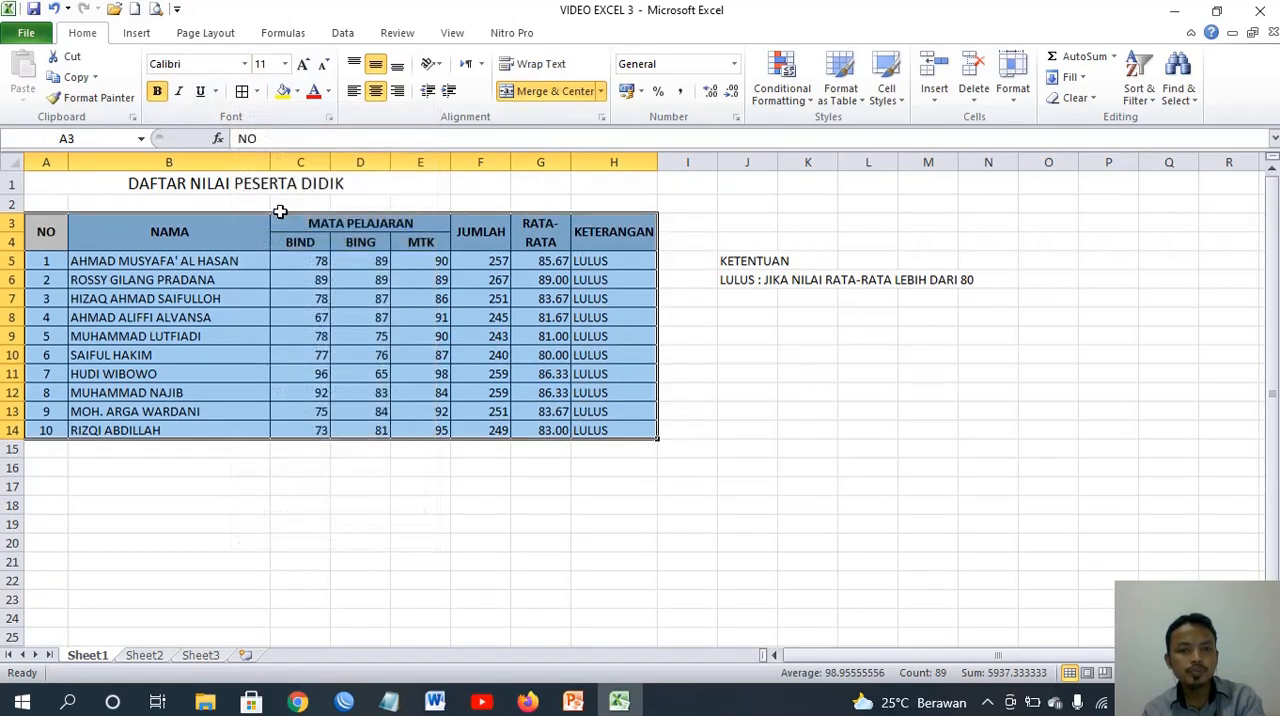
{"action": "left_click", "coordinate": [256, 91]}
{"action": "left_click", "coordinate": [289, 283]}
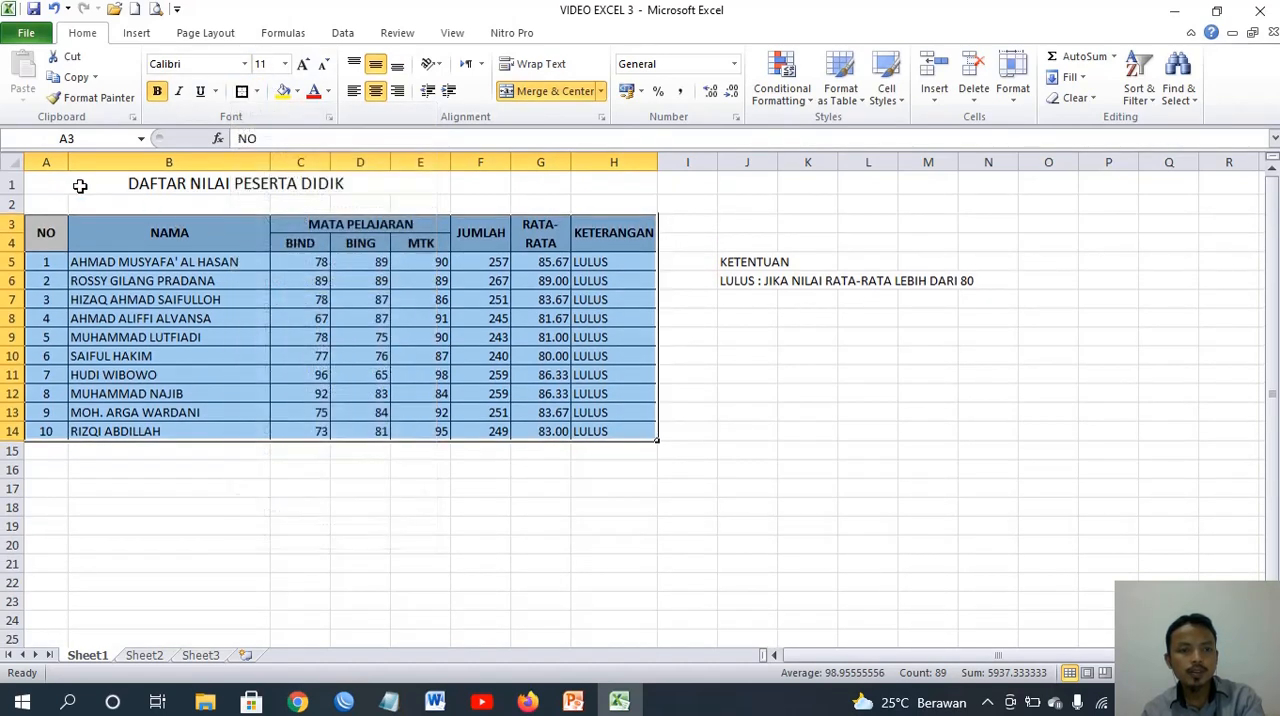
Re-merge and center the title DAFTAR NILAI PESERTA DIDIK across A1:H1 to span the full table width
{"action": "left_click", "coordinate": [75, 186]}
{"action": "left_click_drag", "start_coordinate": [75, 186], "coordinate": [649, 188]}
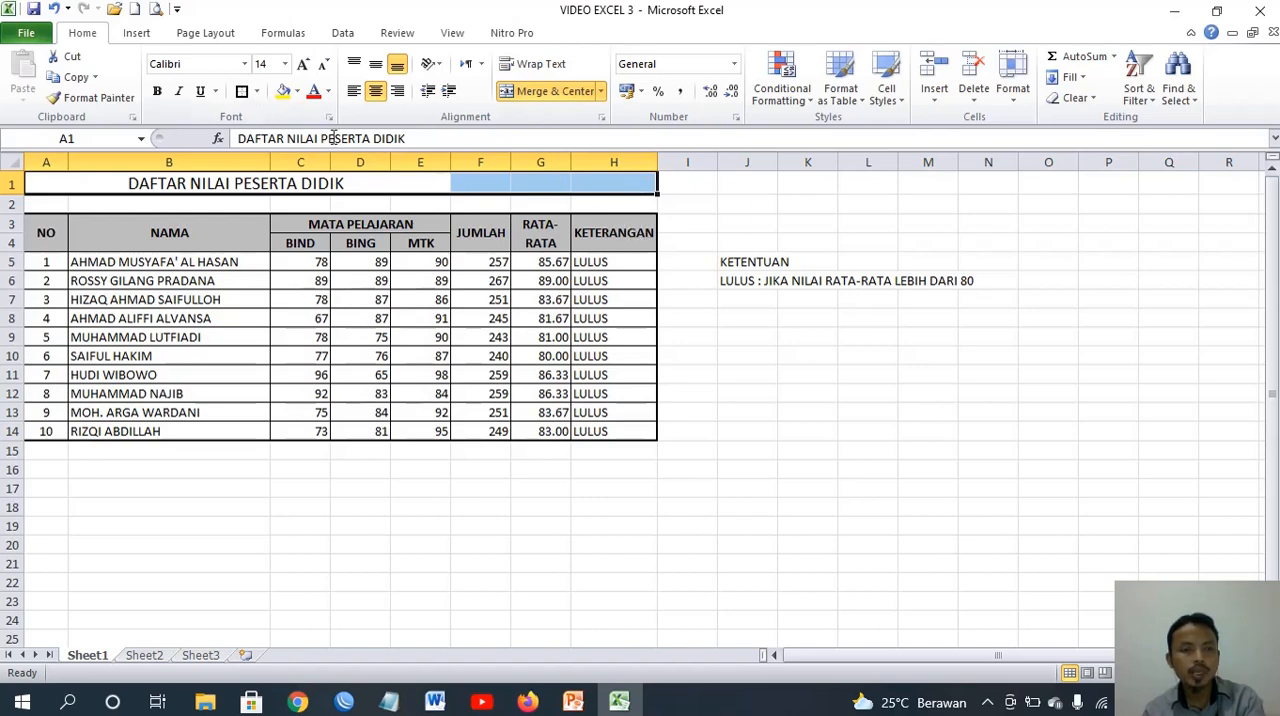
{"action": "left_click", "coordinate": [516, 96]}
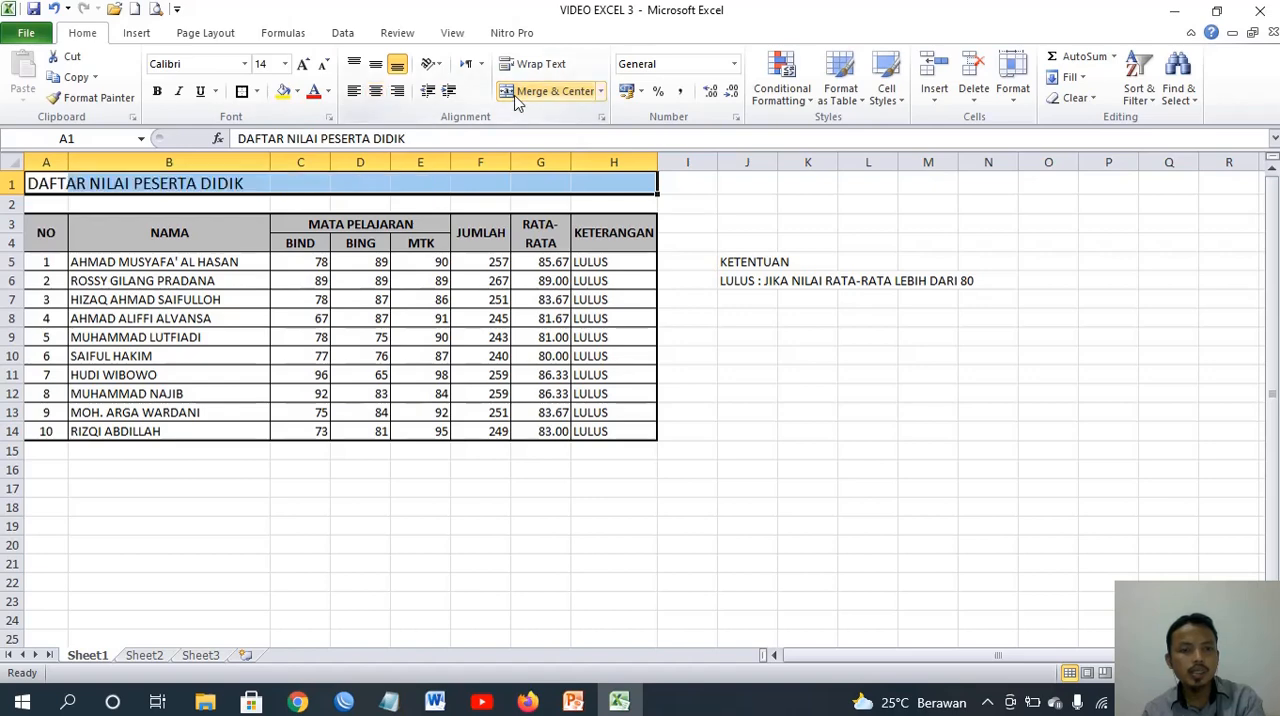
{"action": "left_click", "coordinate": [512, 96]}
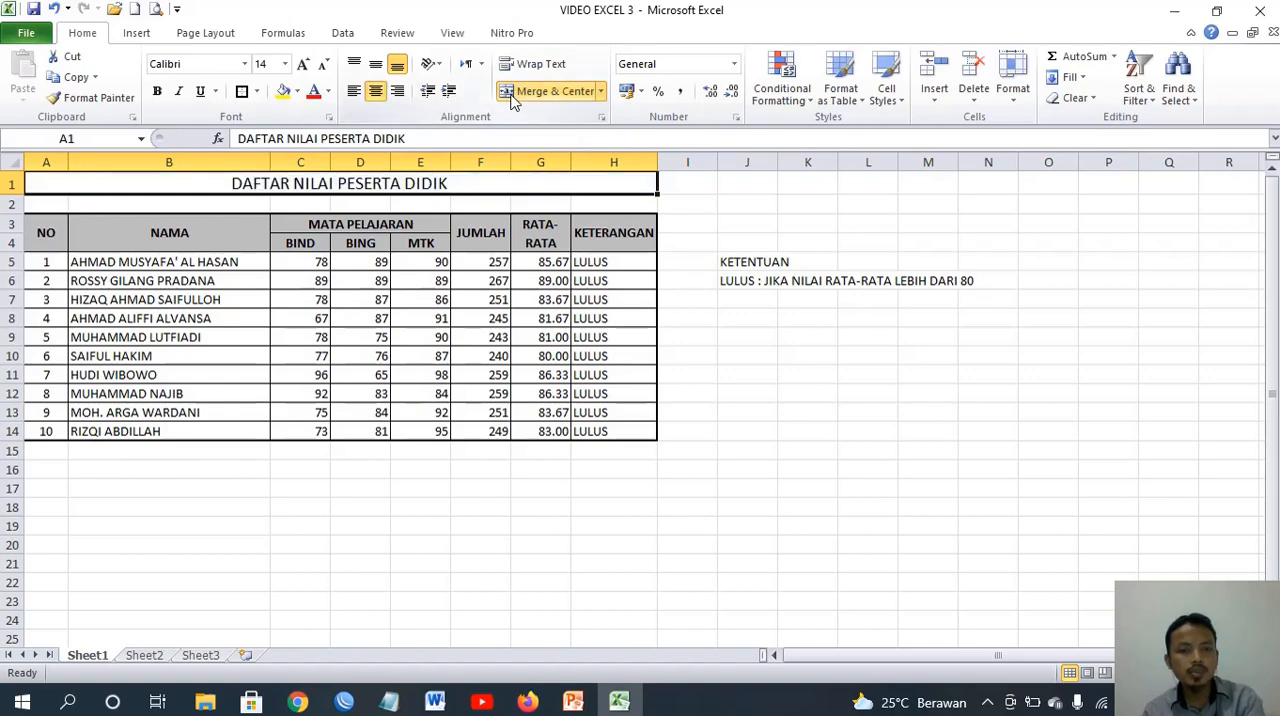
{"action": "left_click", "coordinate": [601, 372]}
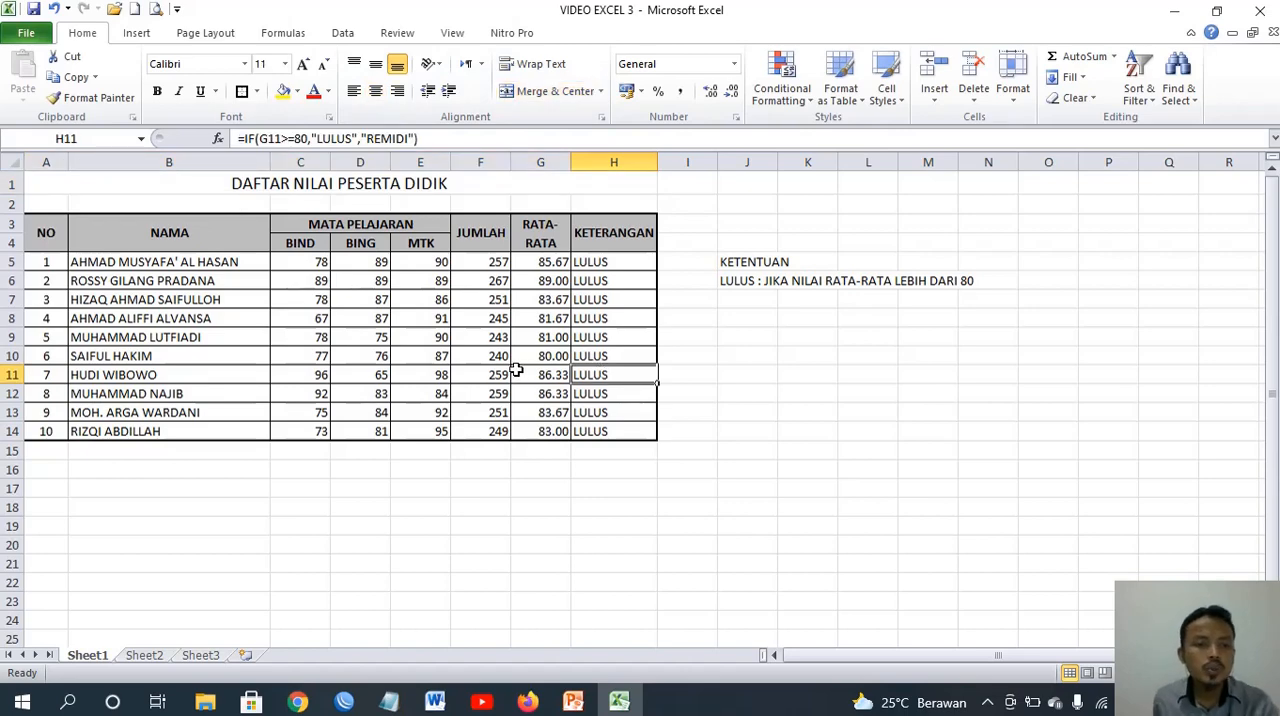